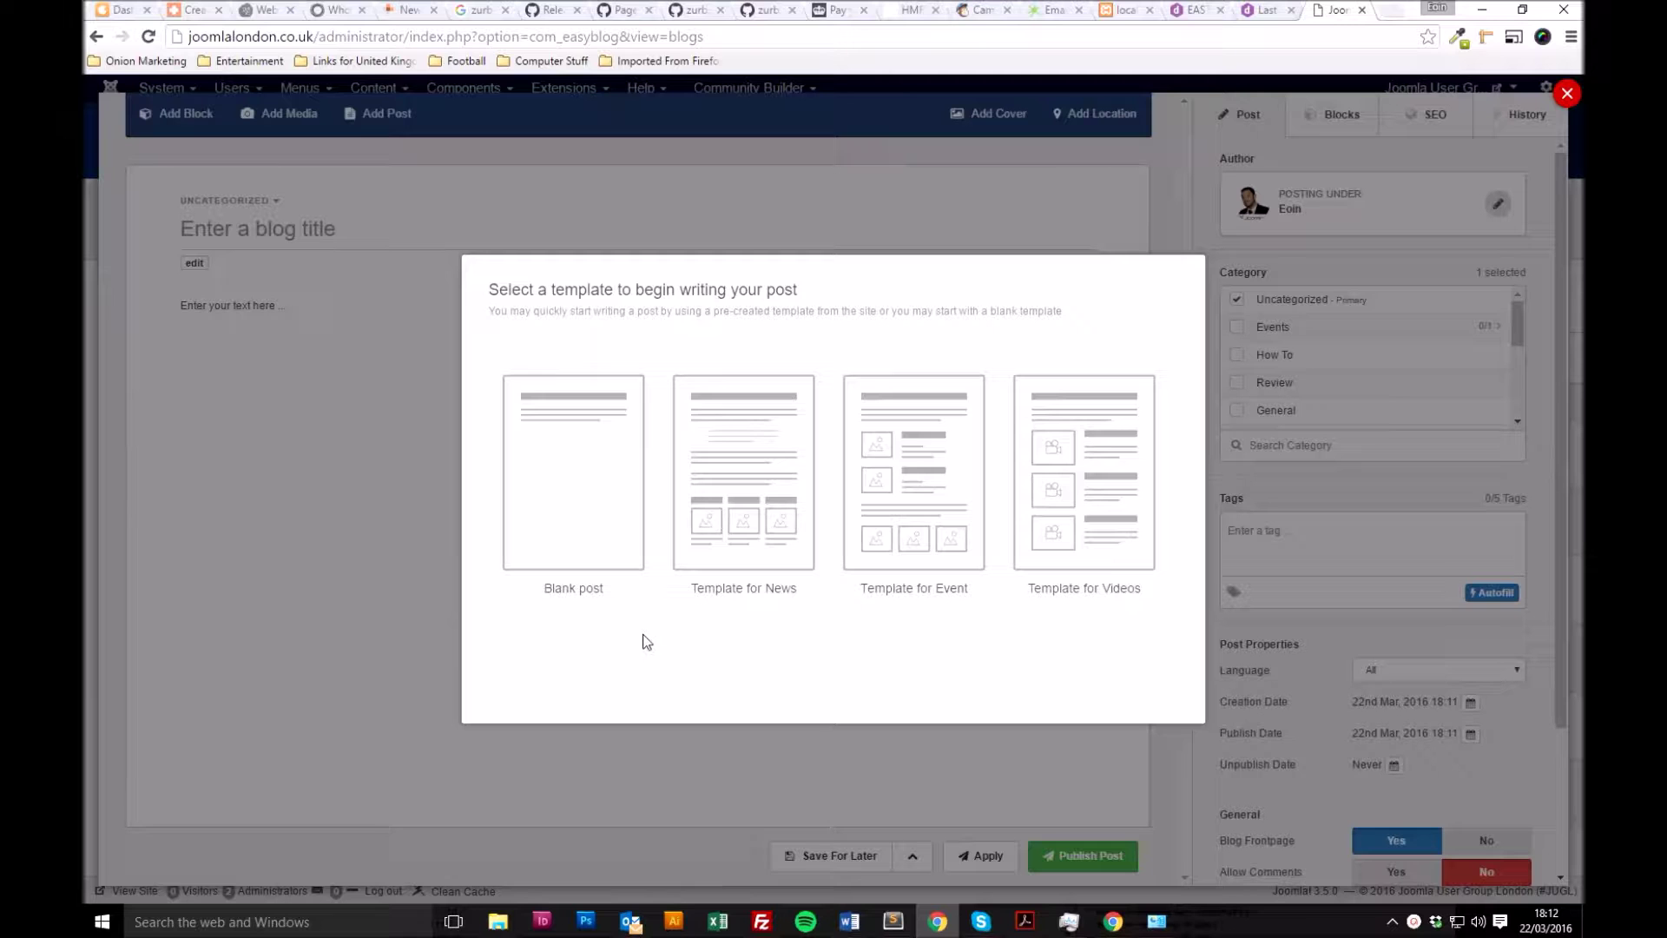
Step: Start a post from the blank template, title it "Title", and open and close its permalink editor
left_click(606, 487)
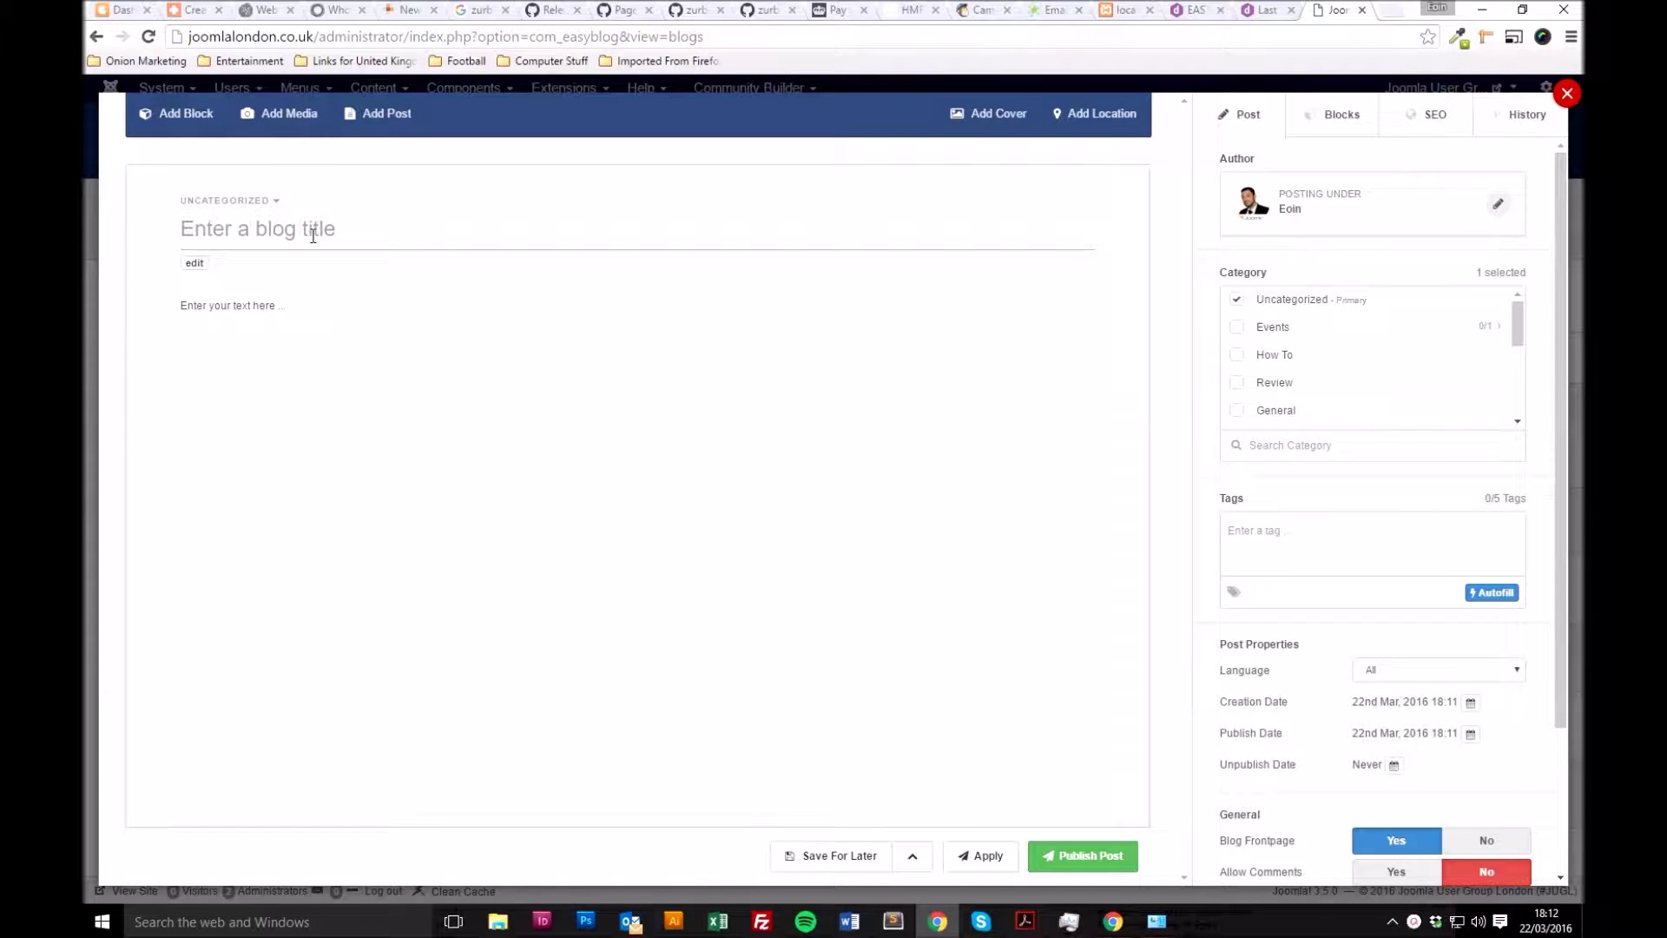
type("Title")
left_click(197, 263)
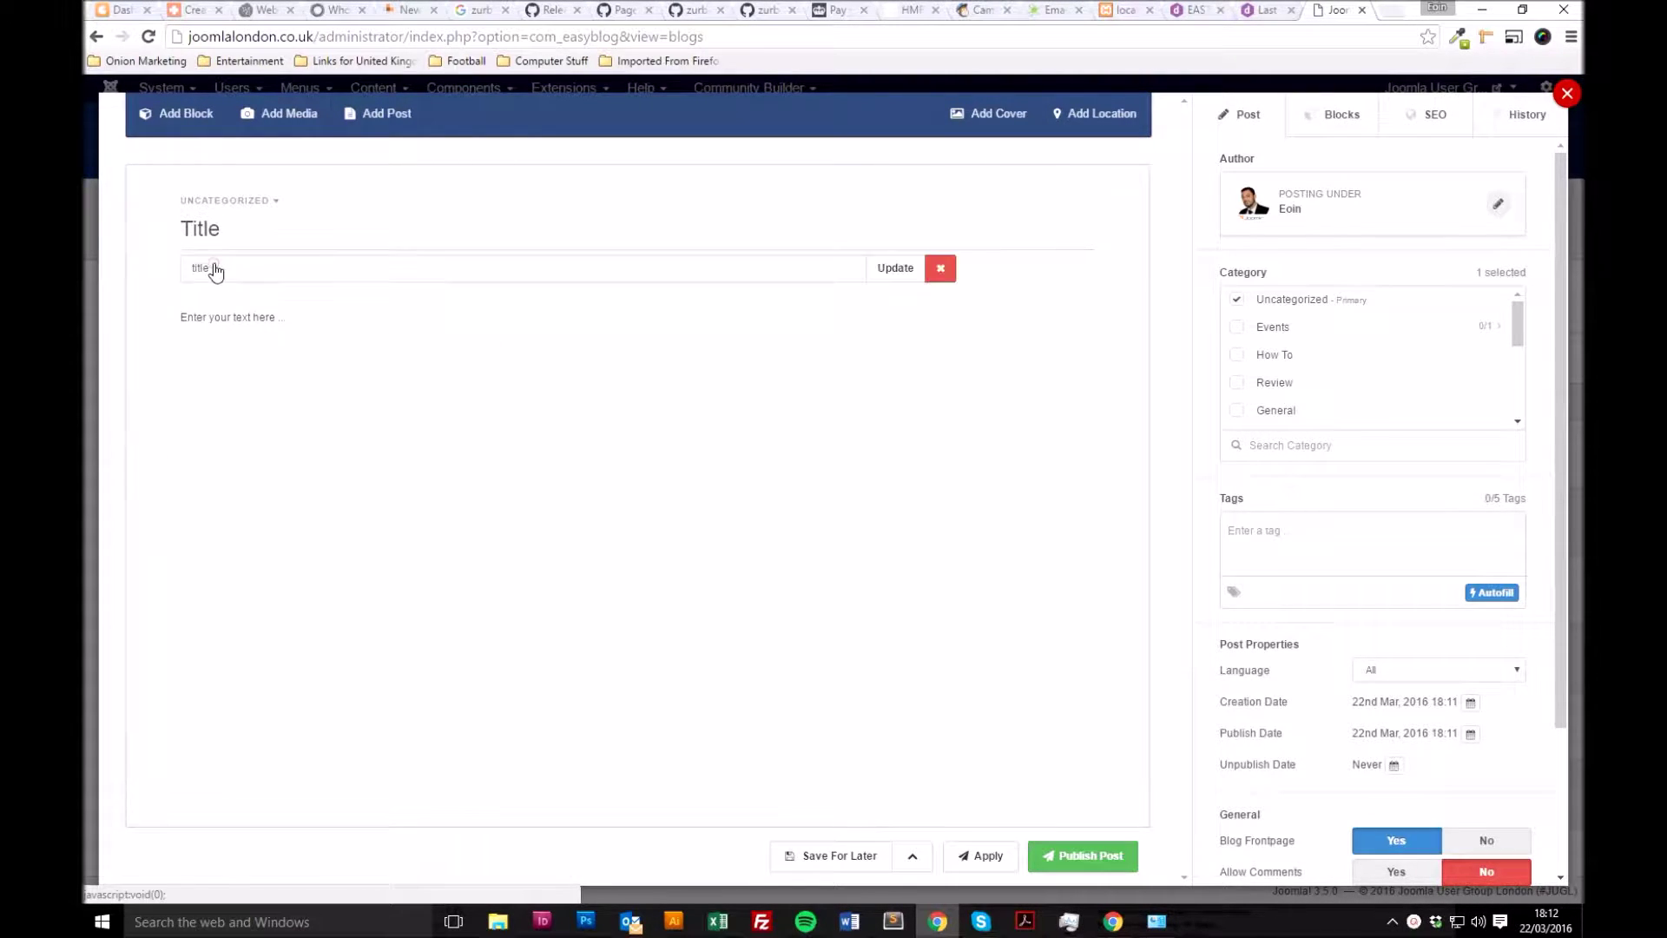
left_click(944, 271)
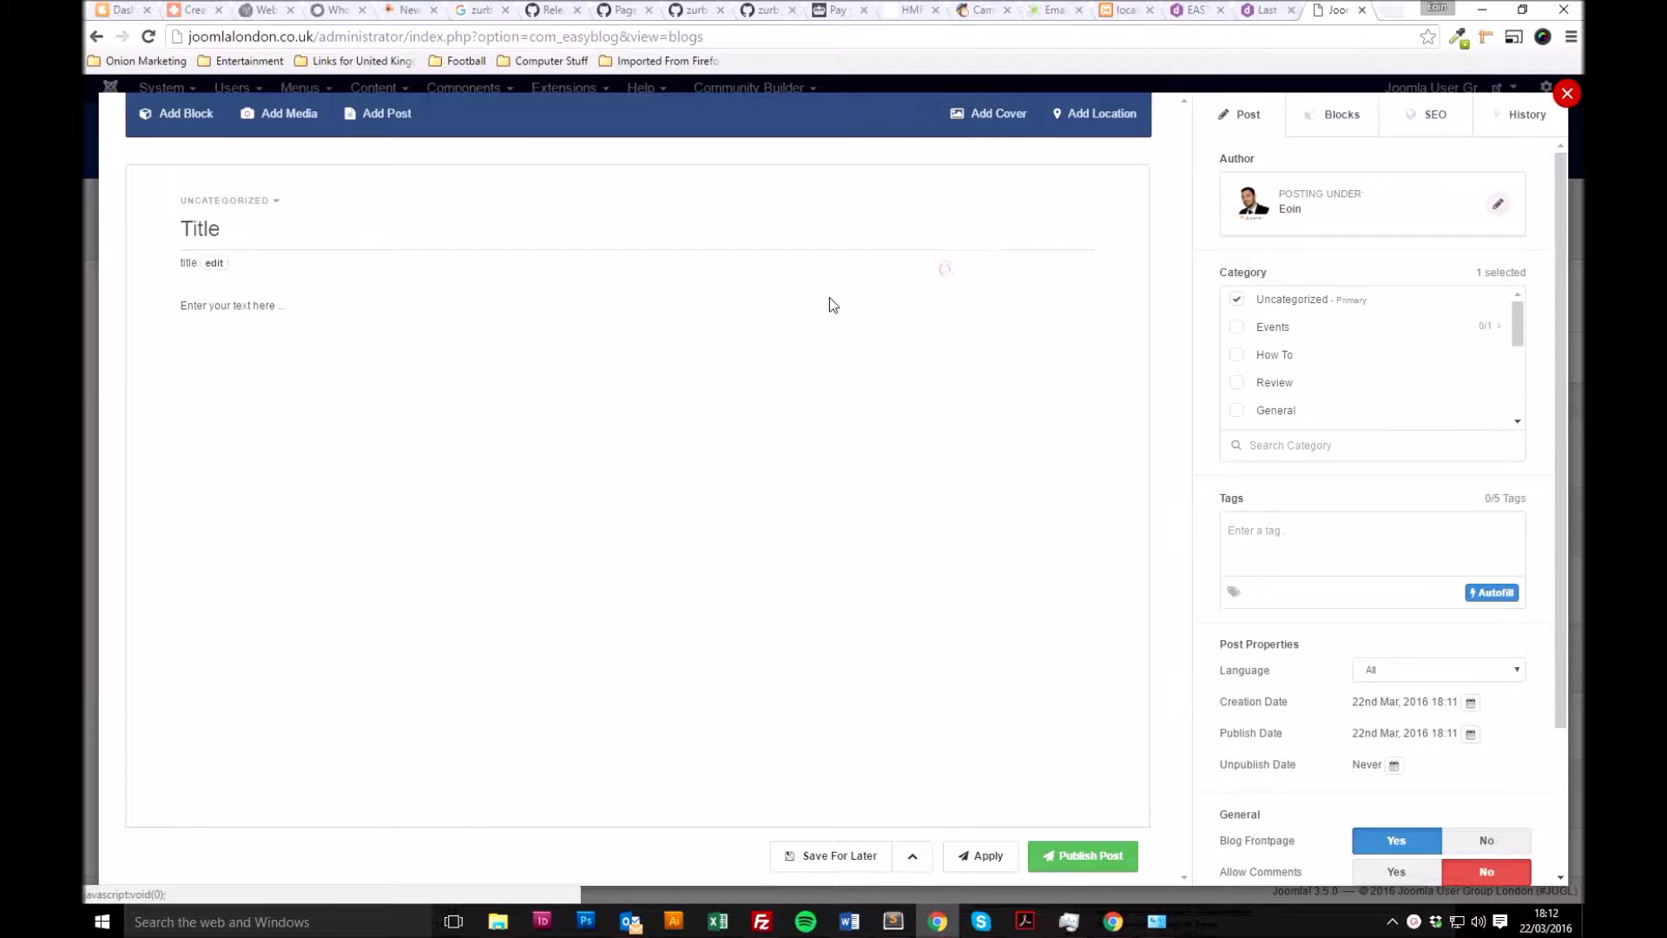
Step: Replace the placeholder in the body text block with "Here is some text" and finish editing it
left_click(234, 306)
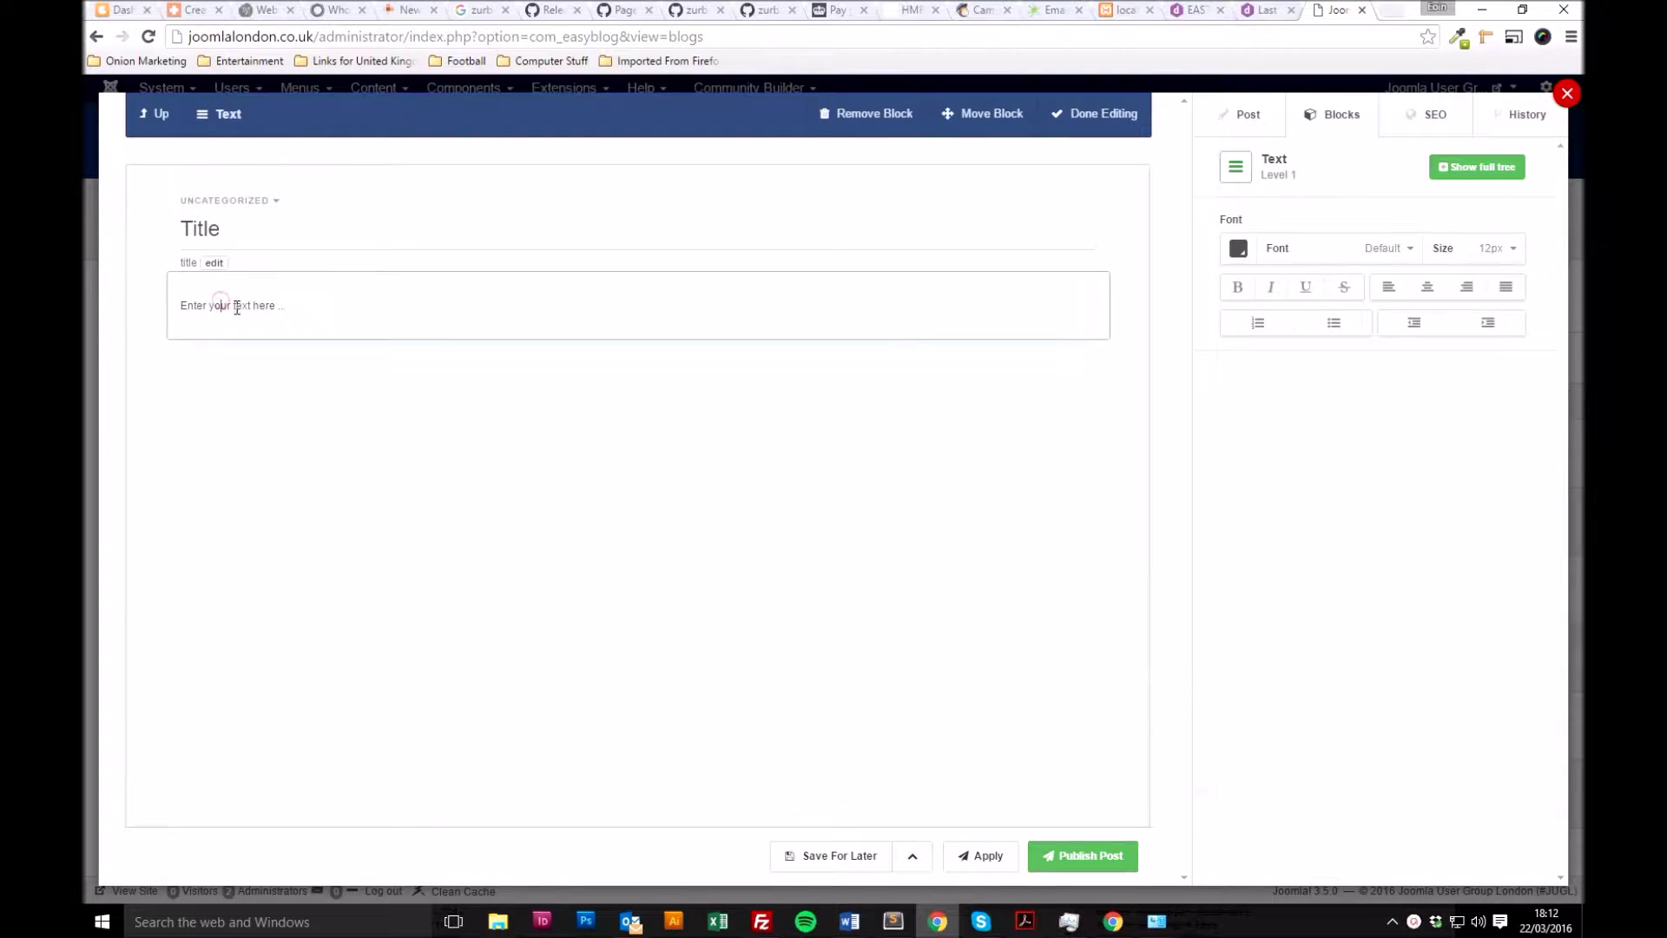
triple_click(236, 307)
type("Here")
left_click(1132, 330)
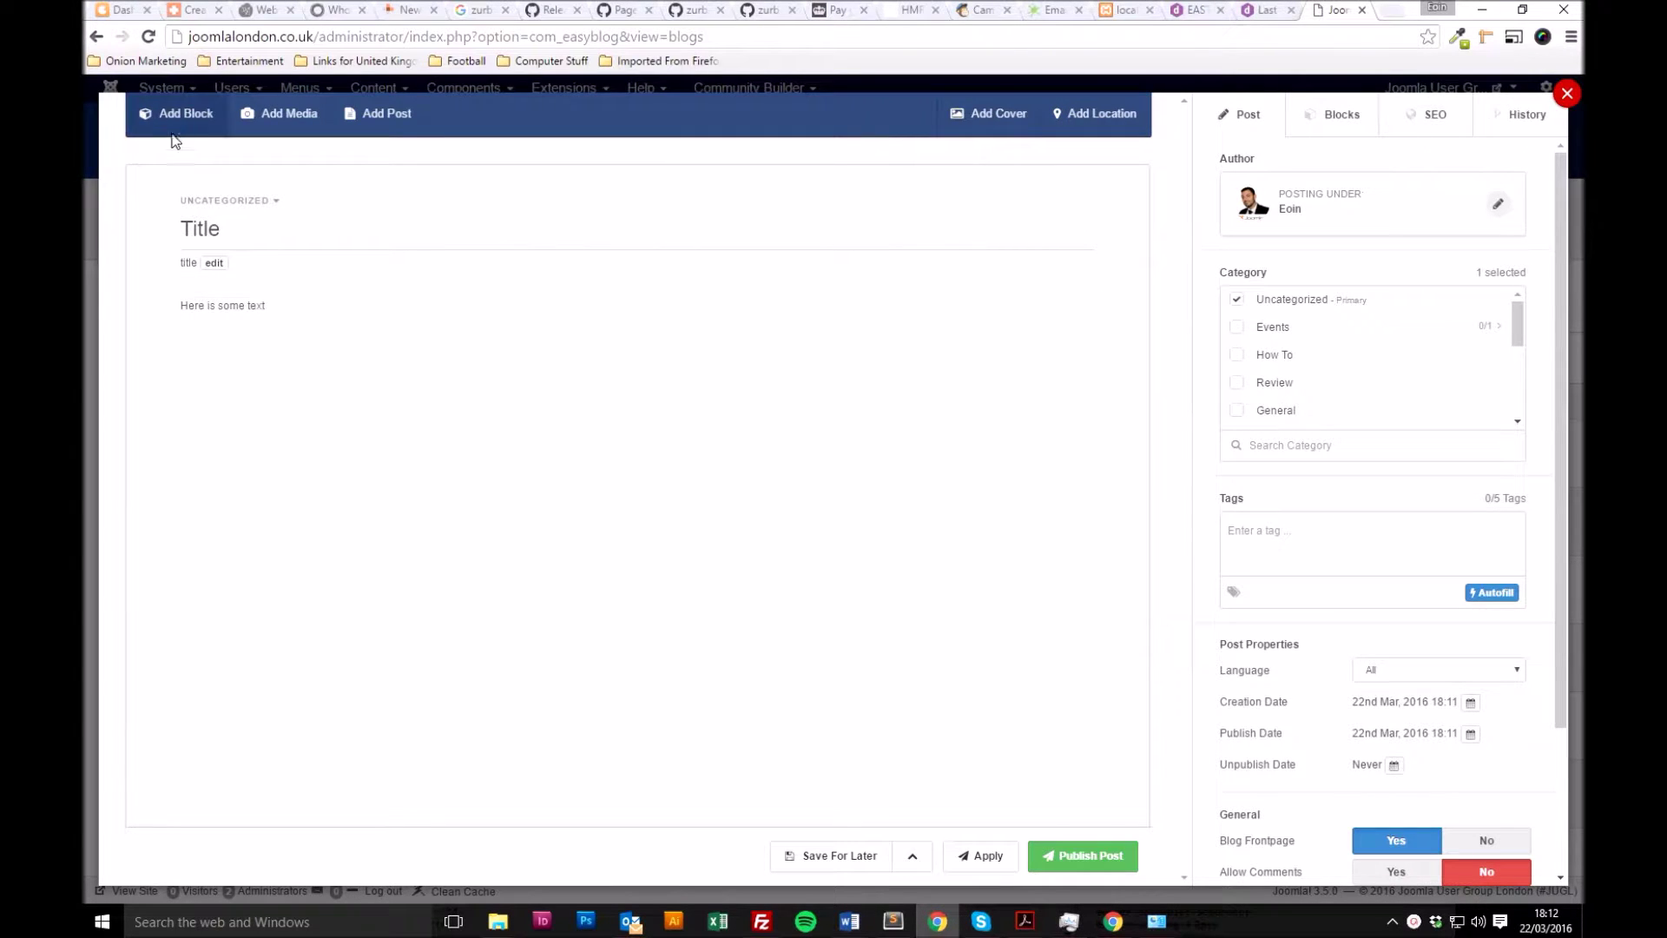
Step: Add an Image block below the "Here is some text" block
left_click(178, 114)
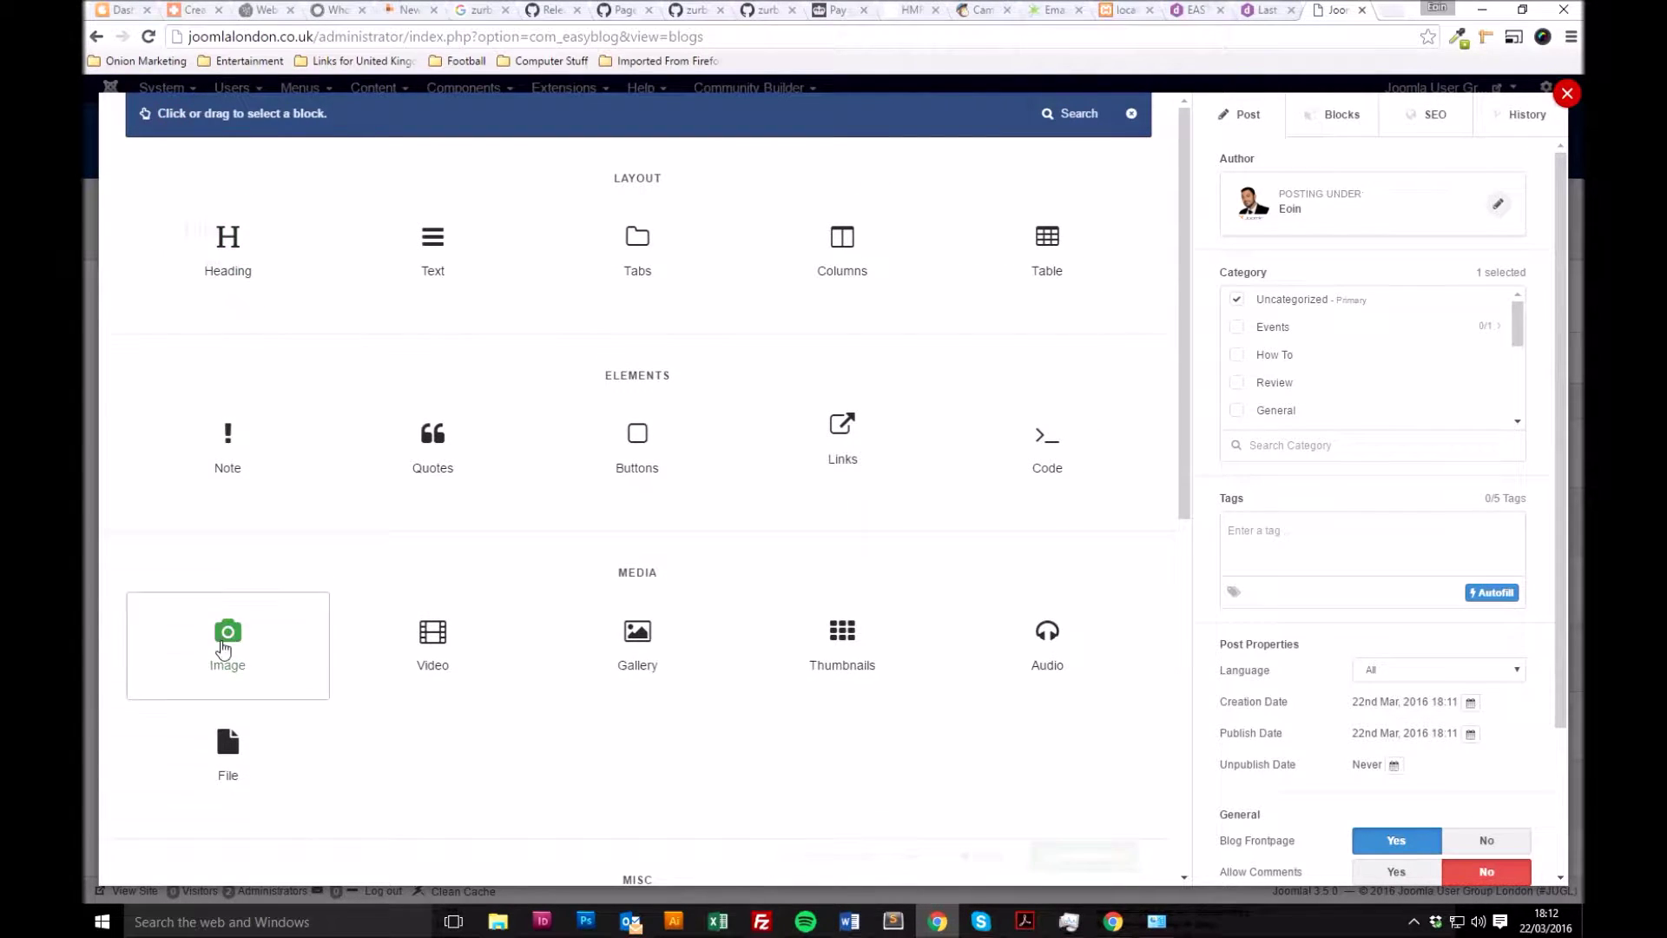
left_click(224, 647)
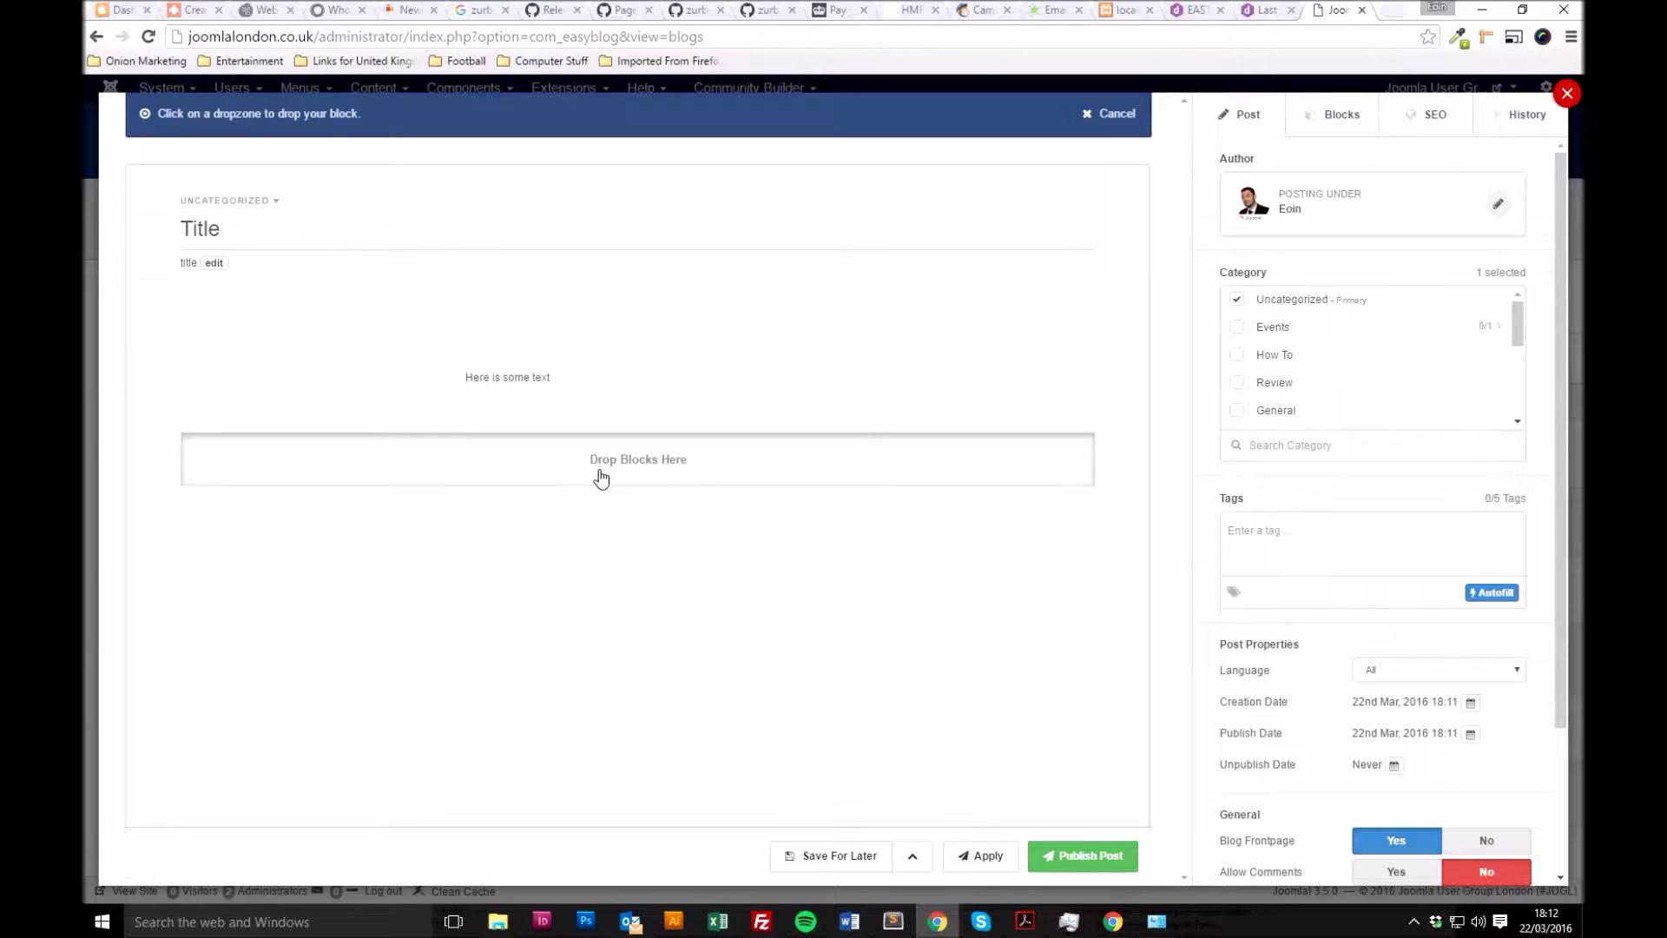
left_click(599, 475)
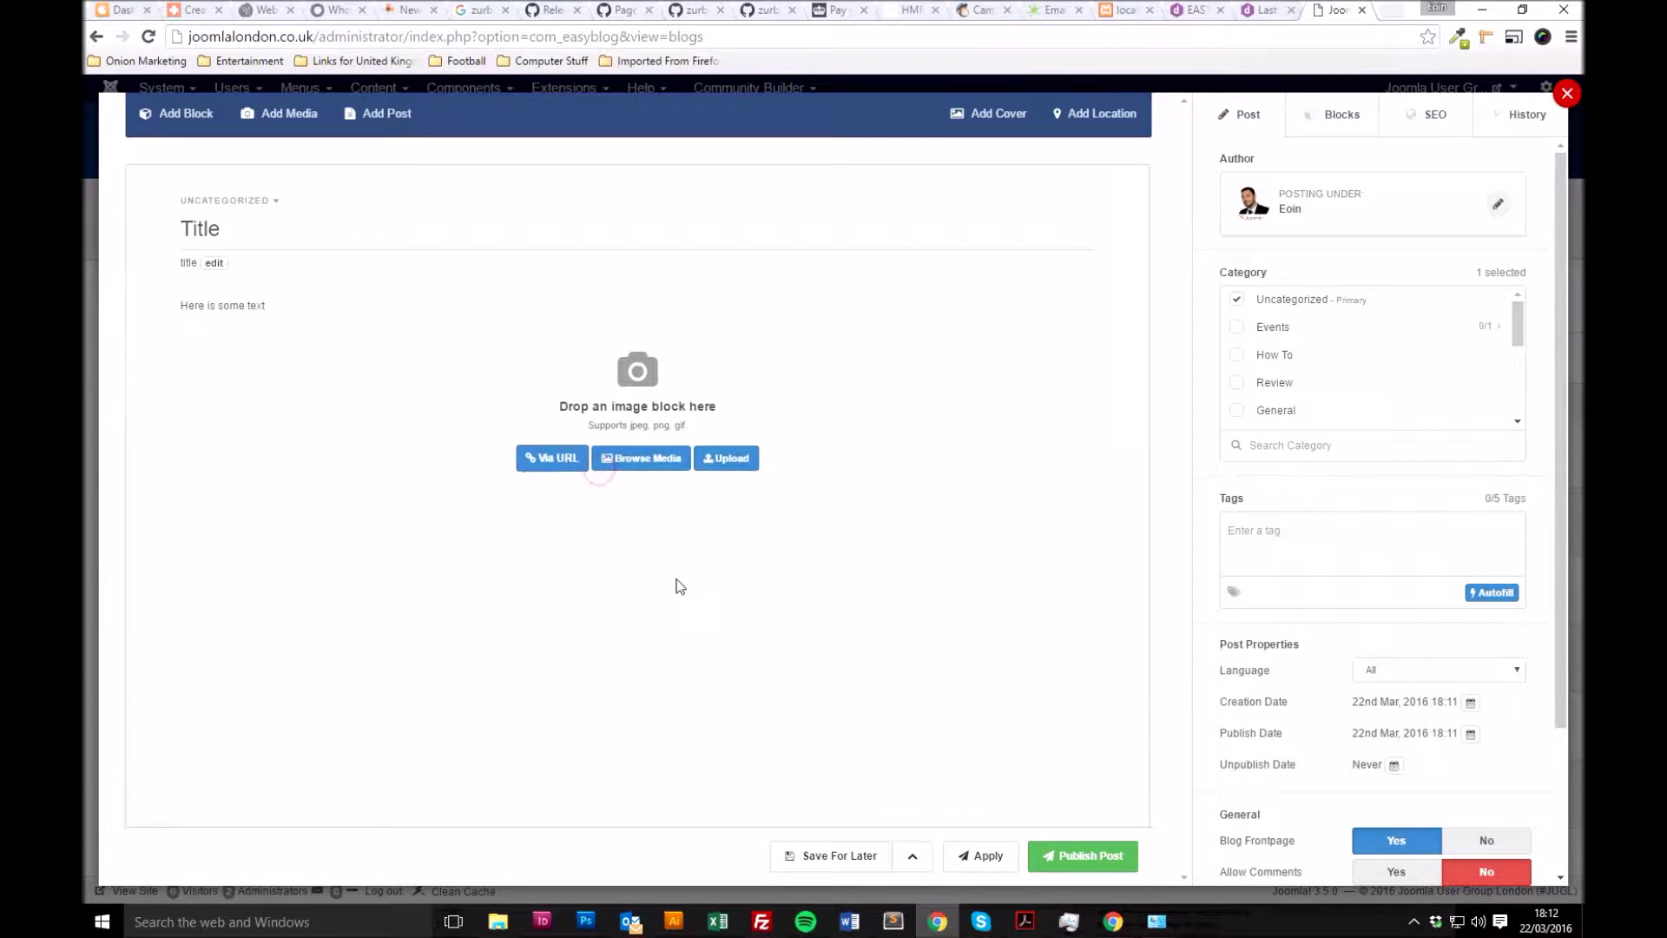
Step: Add a second Image block nested inside the text block, to the left of "Here is some text"
left_click(178, 115)
left_click(223, 633)
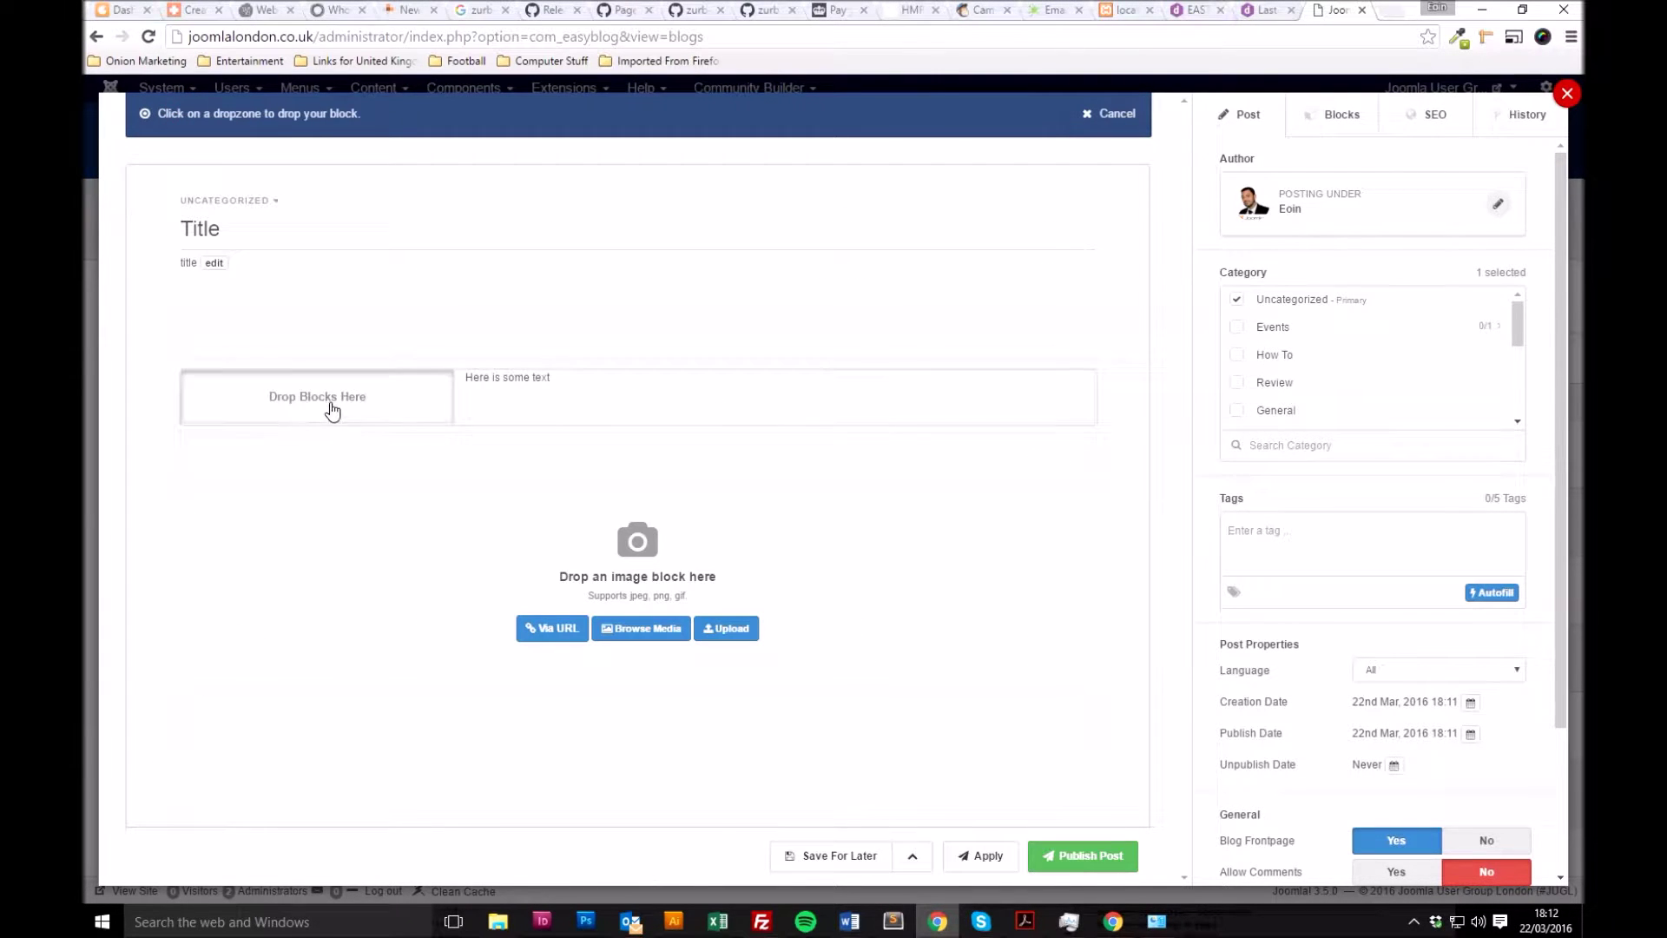
left_click(328, 405)
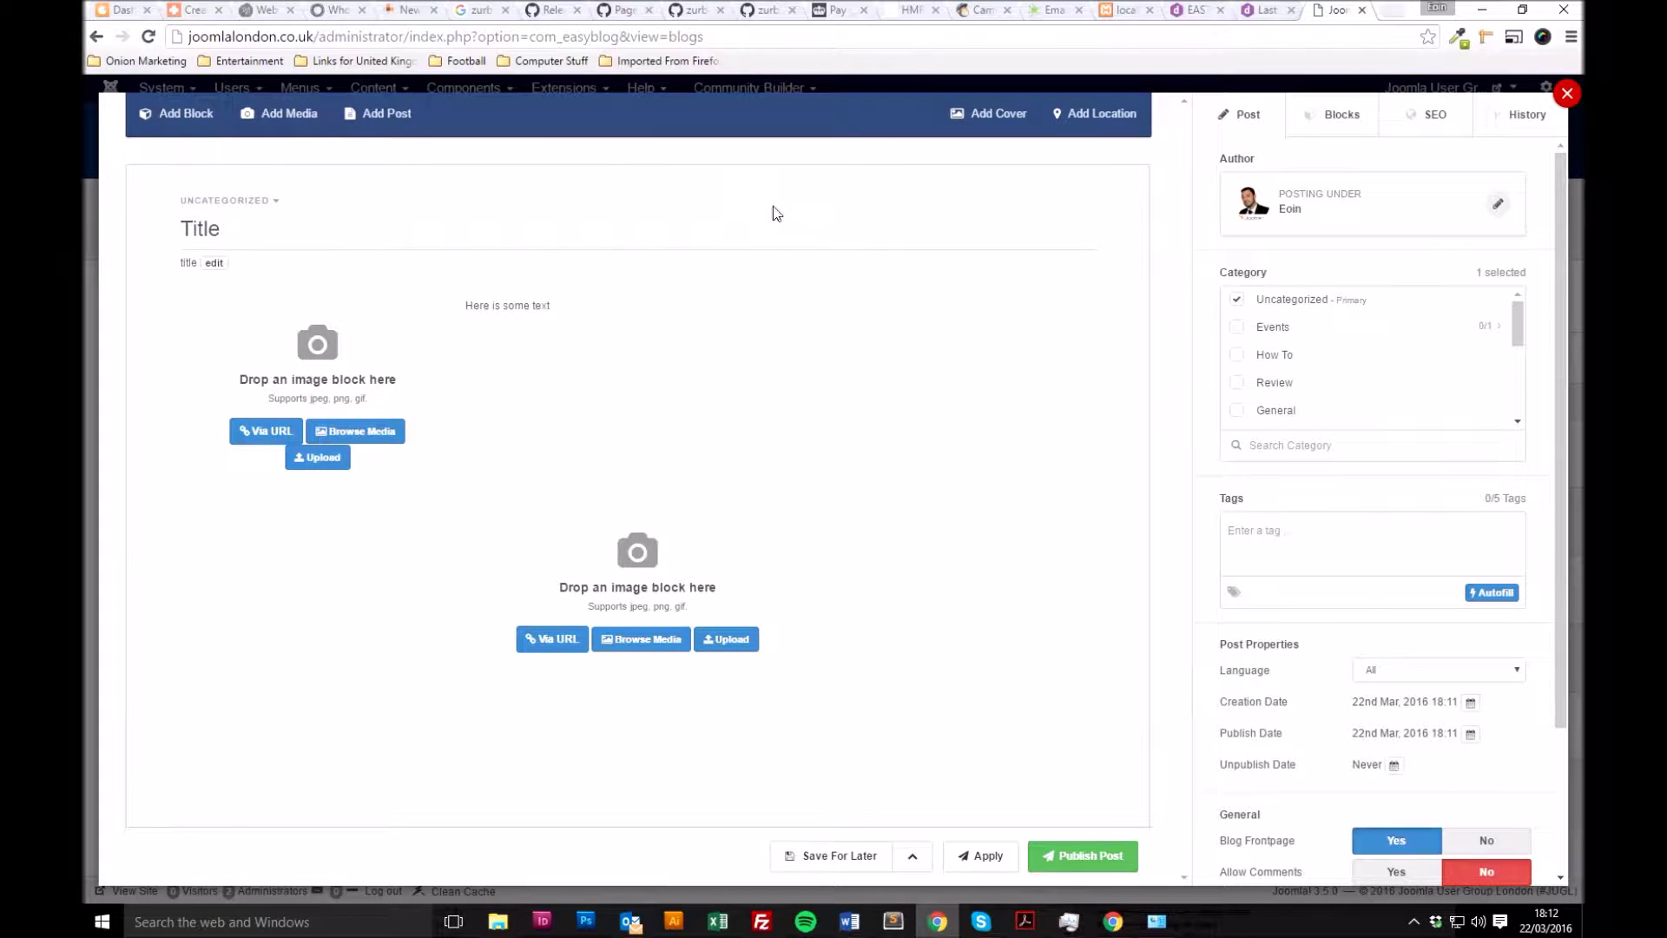
left_click(677, 184)
Step: Remove the text block with its nested image and the remaining image block from the post
left_click(532, 407)
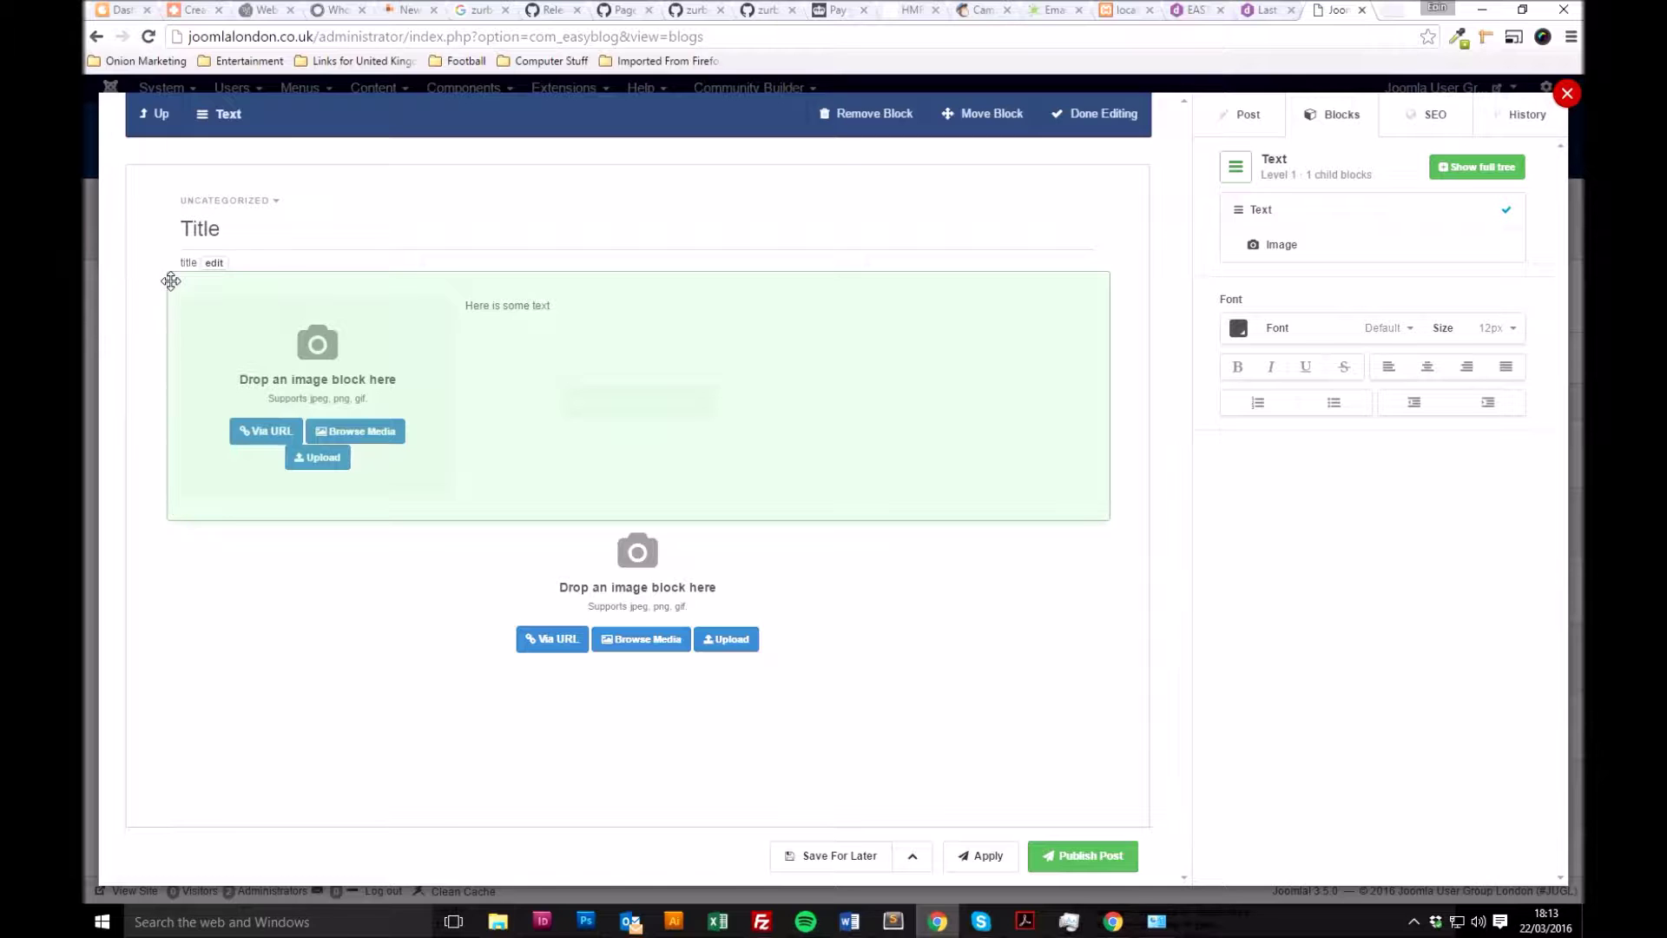
left_click_drag(170, 281, 1245, 429)
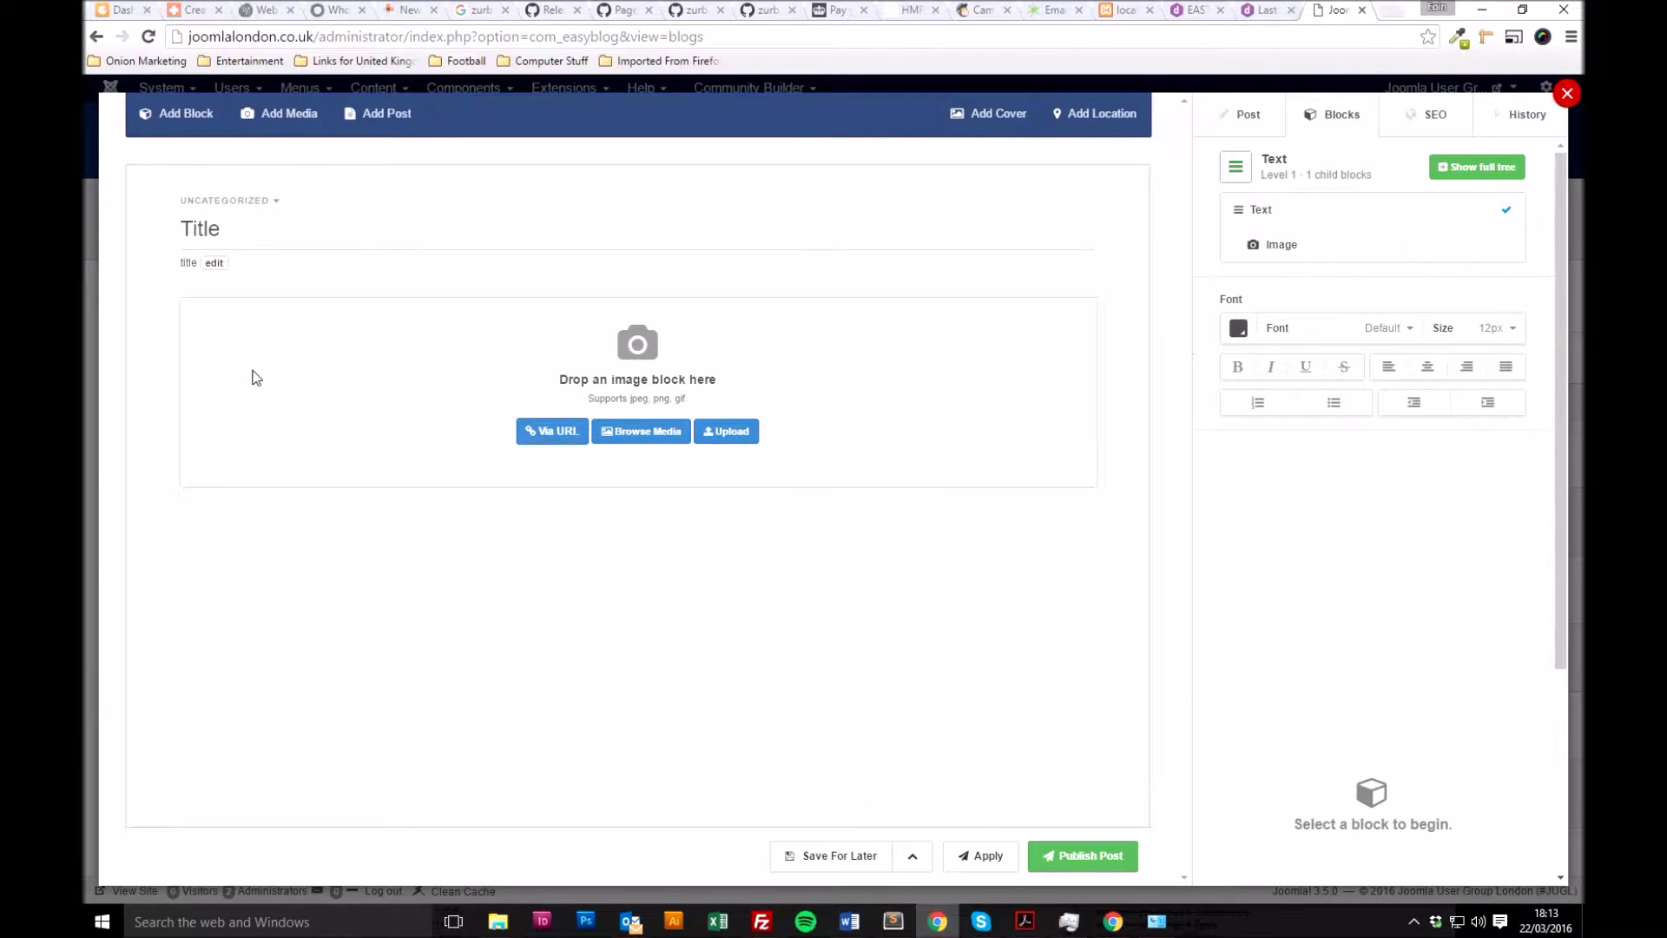
left_click(231, 334)
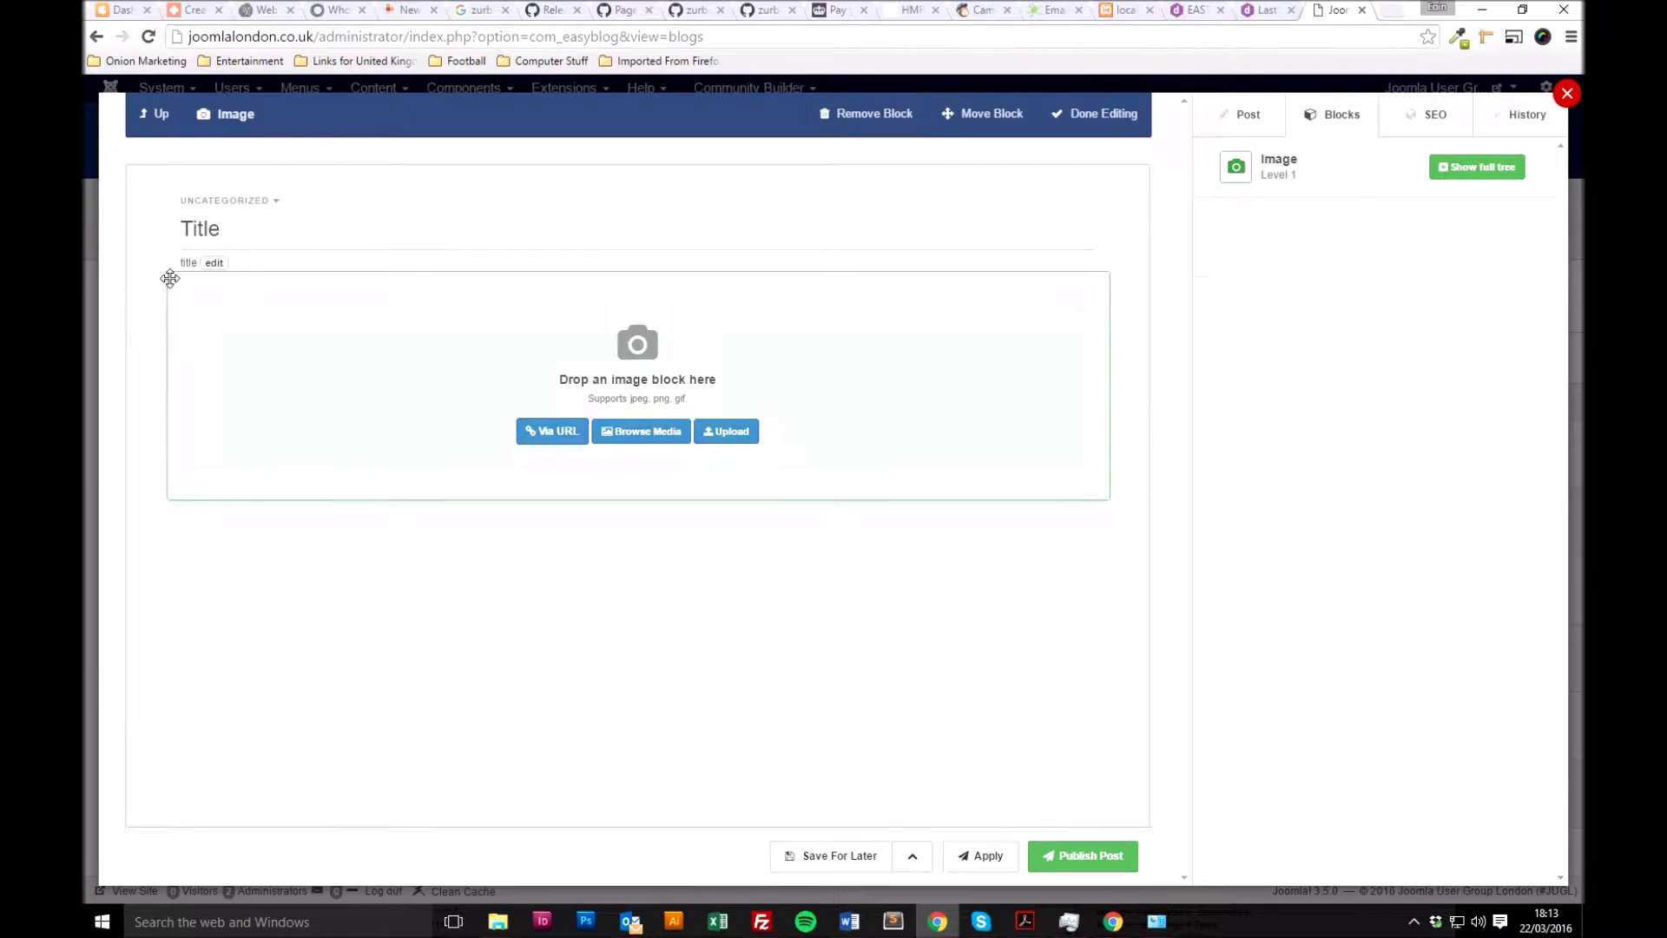
left_click_drag(171, 278, 1292, 395)
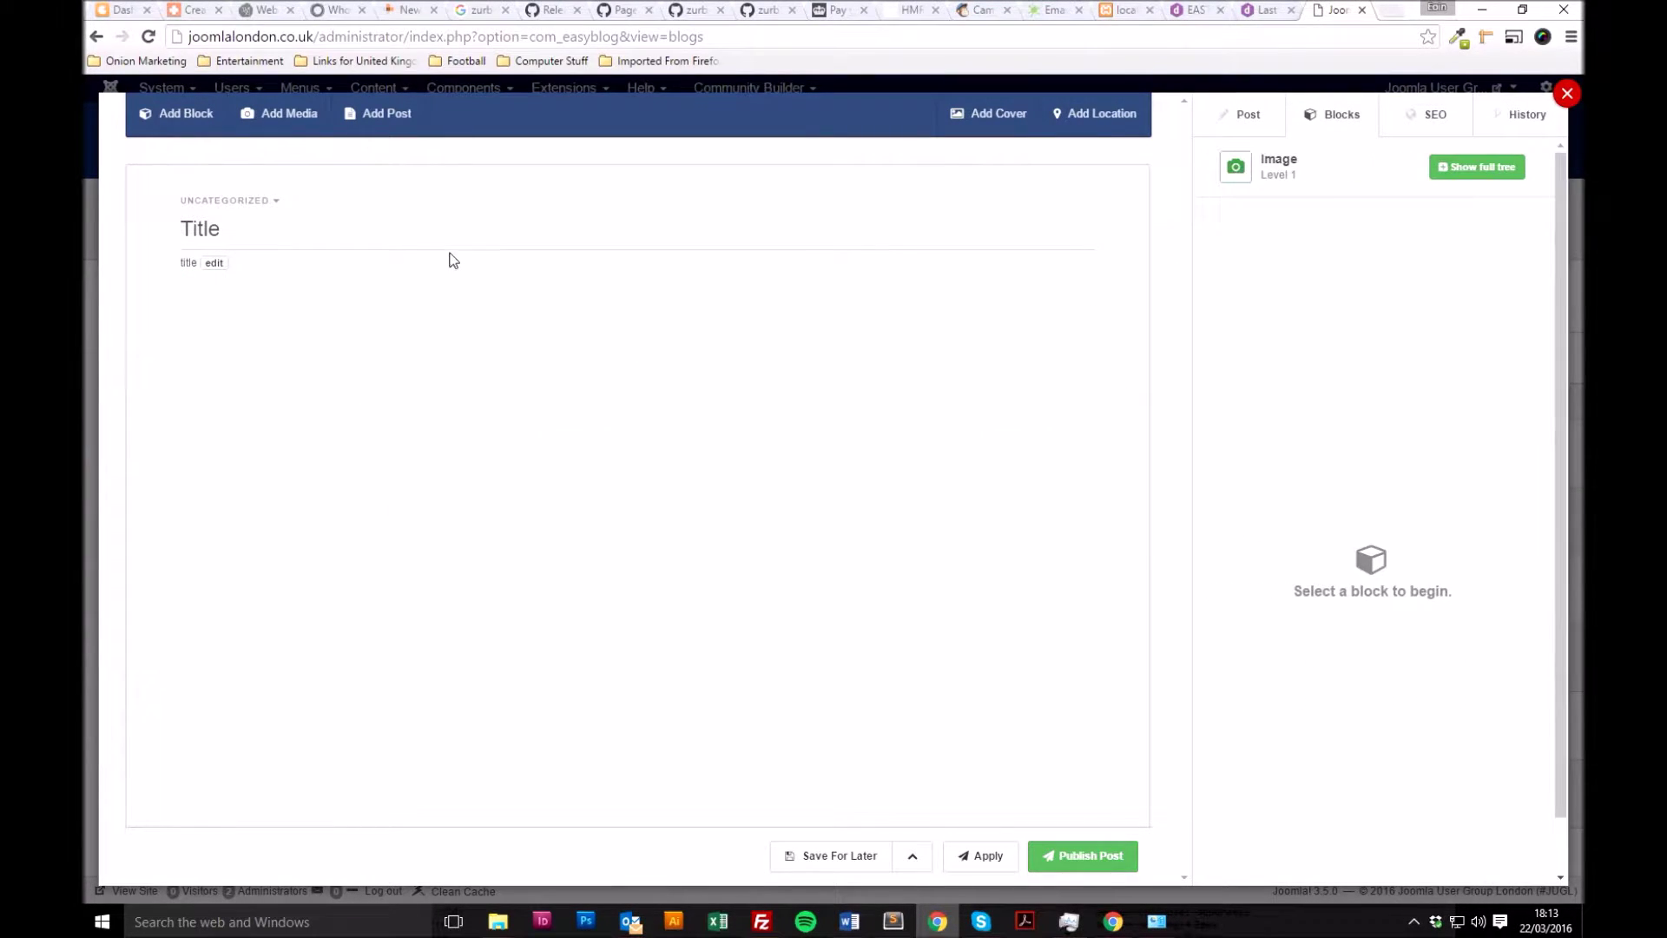
Step: Add a Columns block to the empty post body
left_click(161, 118)
left_click(848, 247)
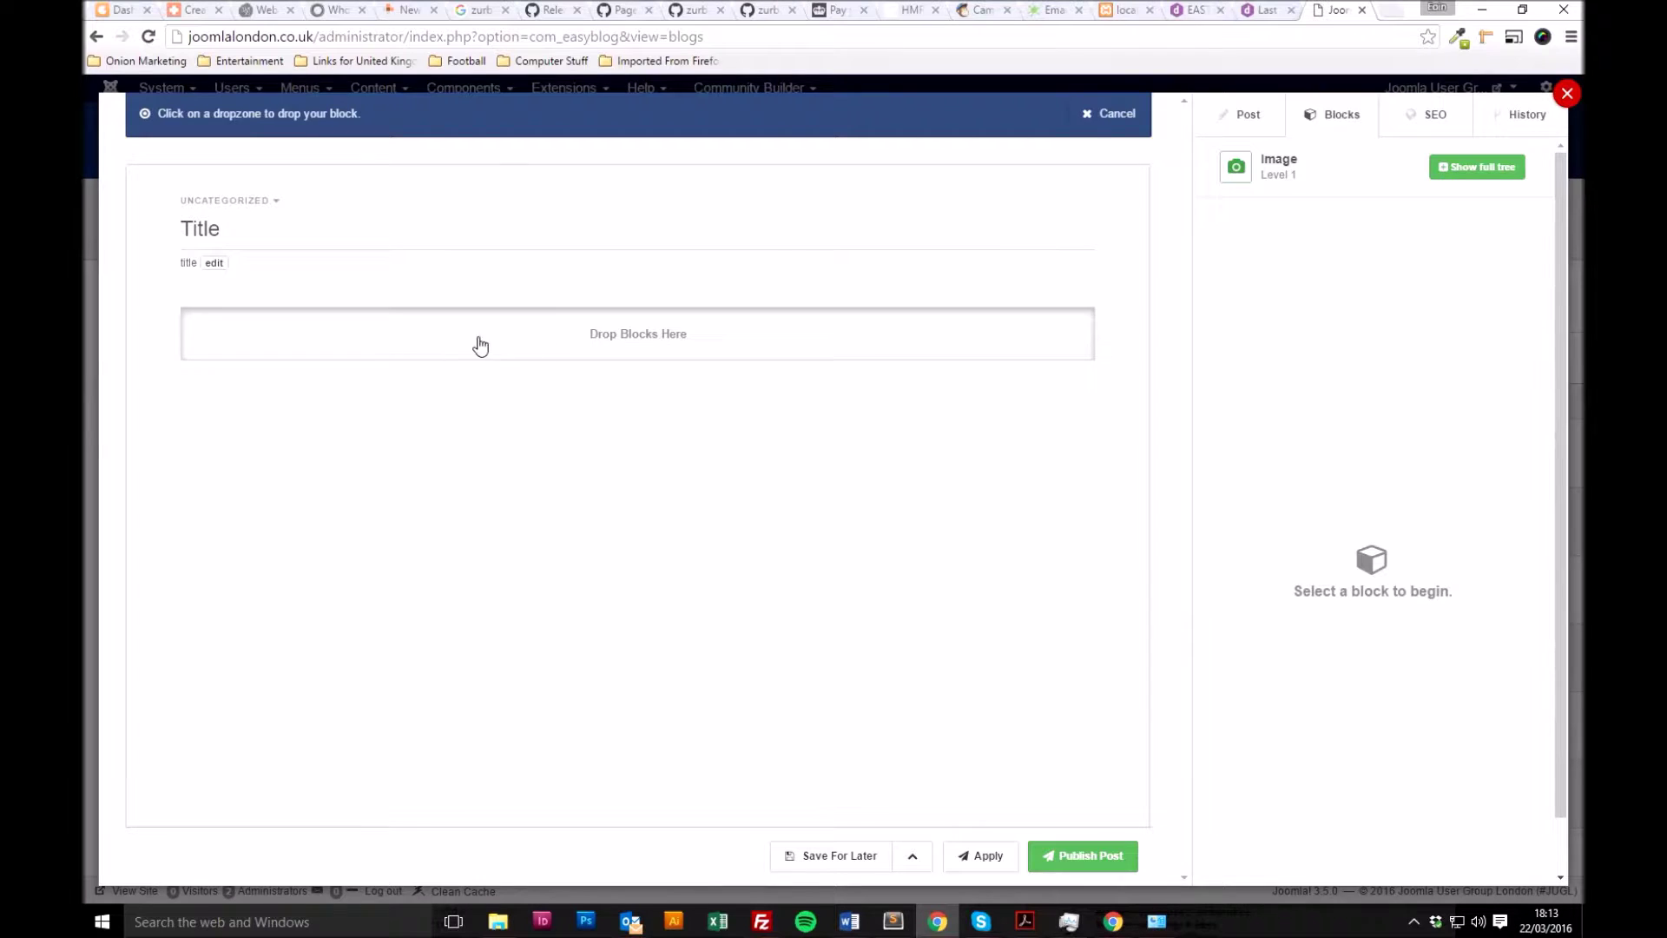
left_click(417, 341)
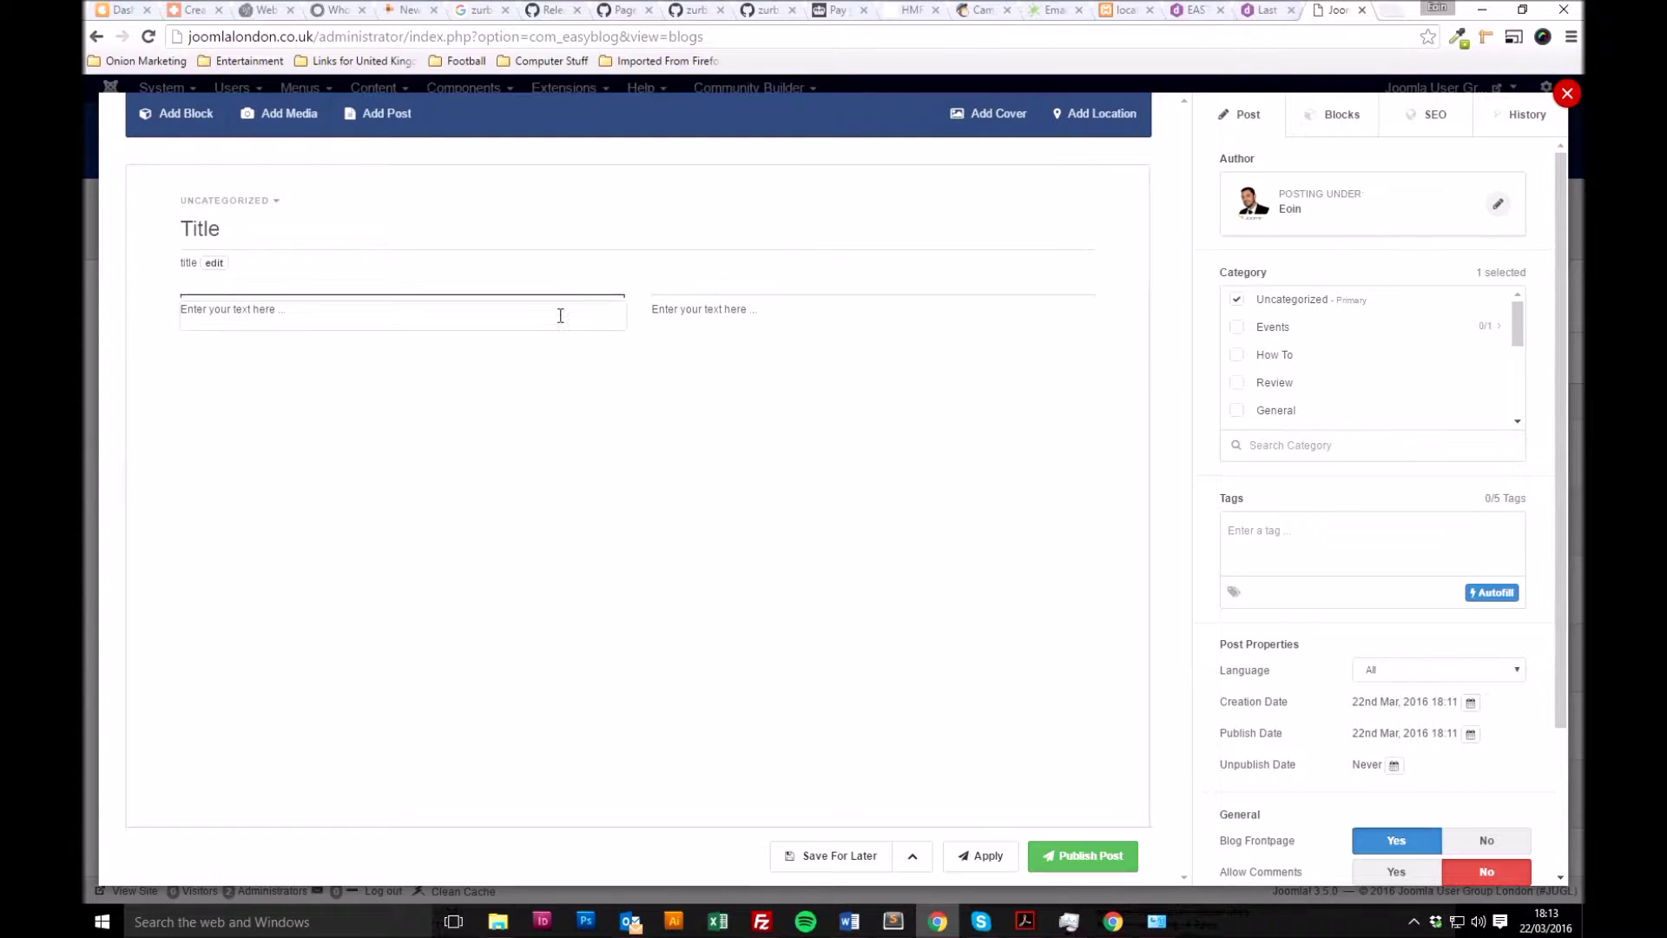
Step: Add a second Columns block below the first one
left_click(188, 120)
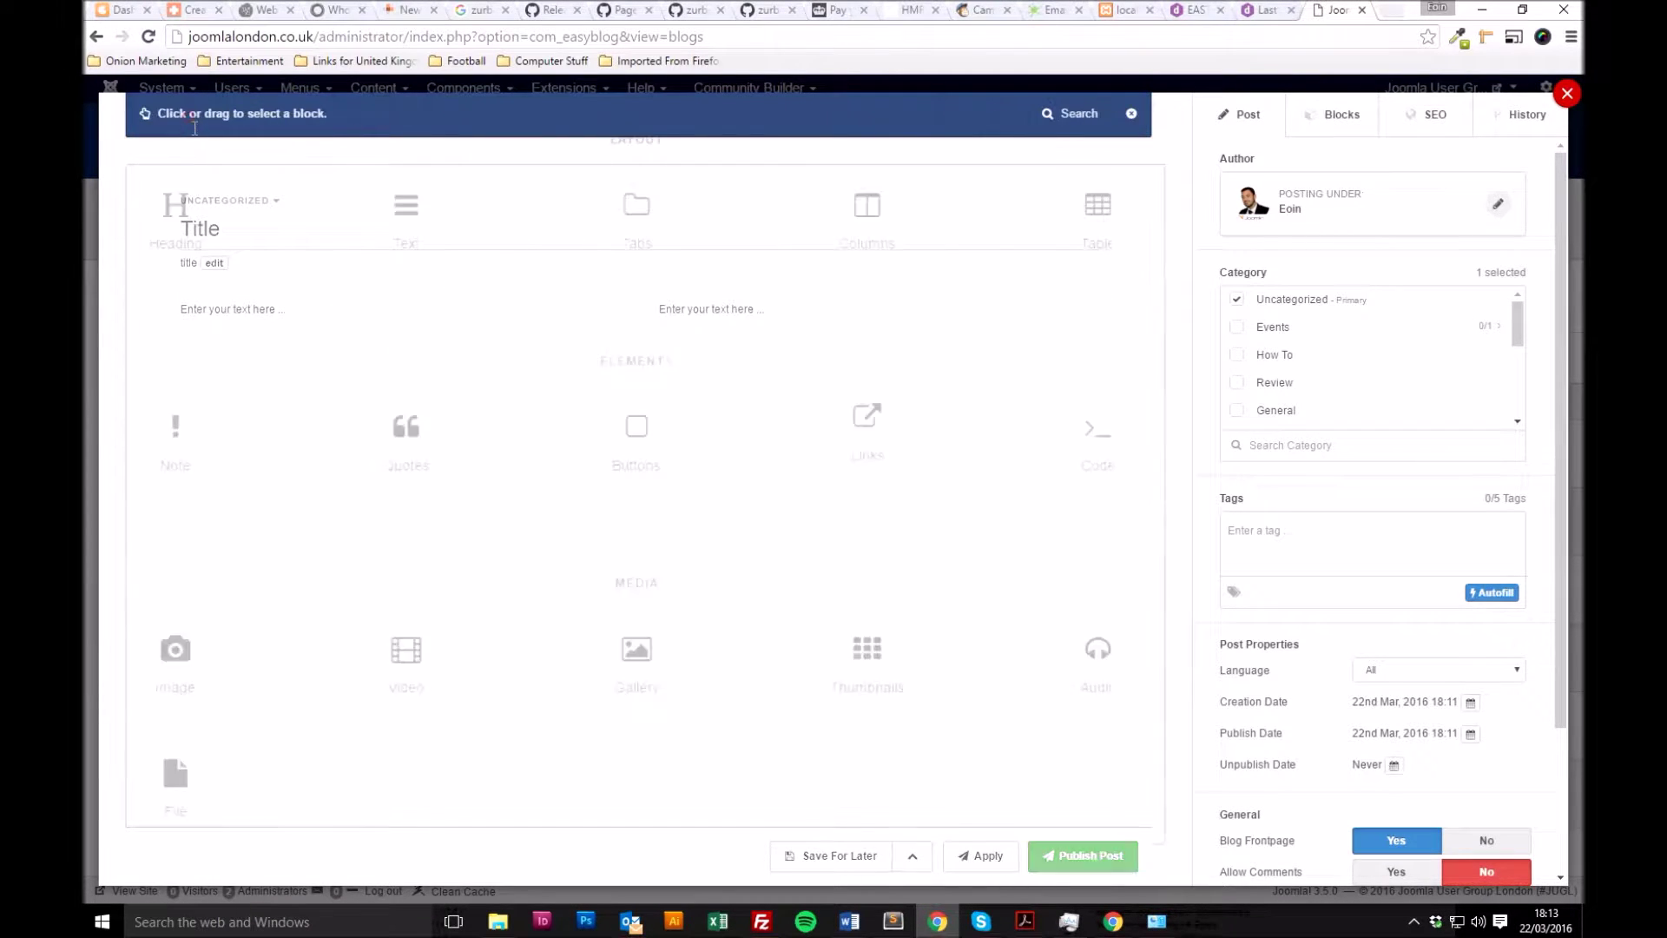
left_click(841, 246)
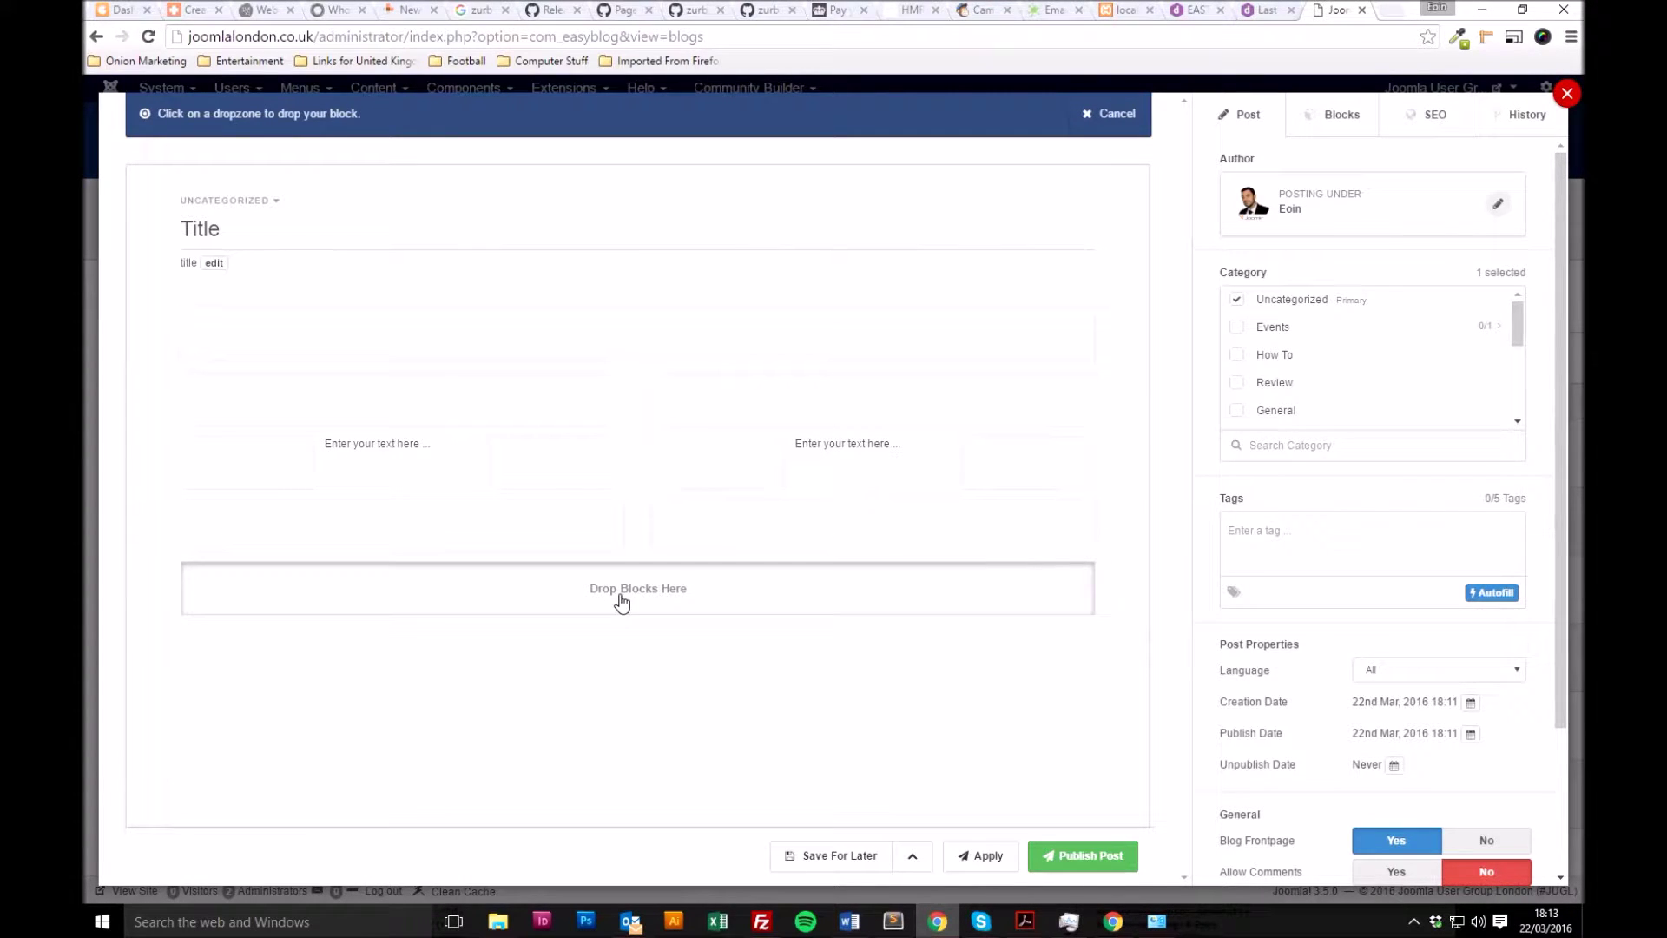
left_click(622, 599)
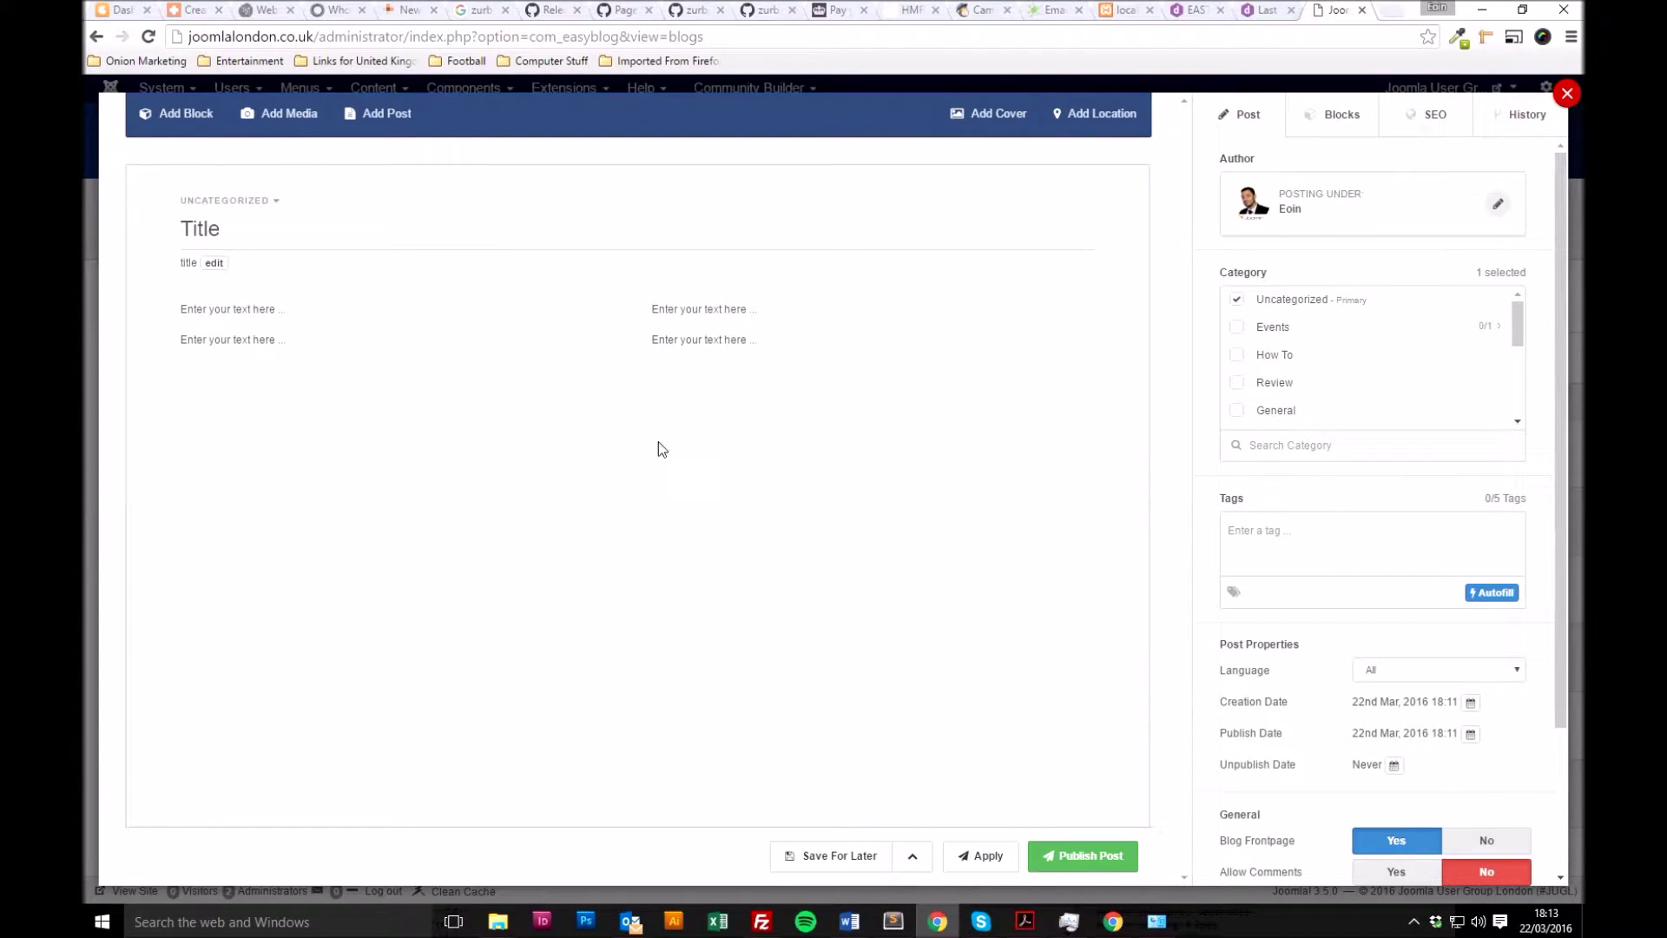
Step: Set the upper Columns block's first column size to 4 and its second column size to 8
left_click(812, 343)
left_click(540, 340)
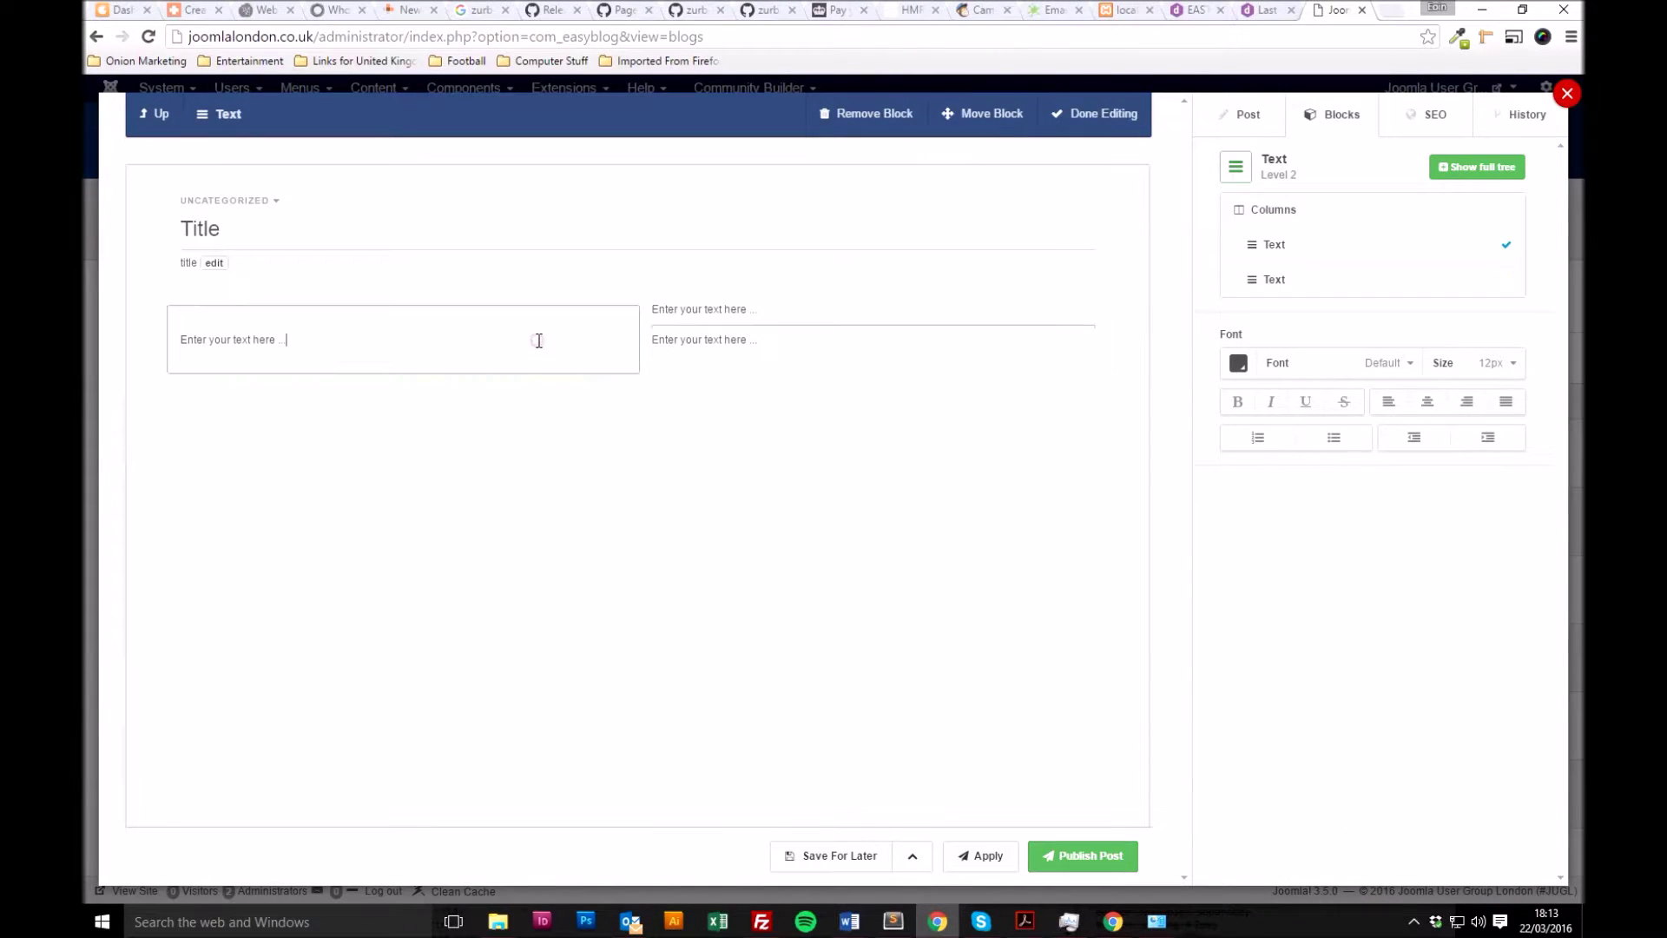
left_click(185, 306)
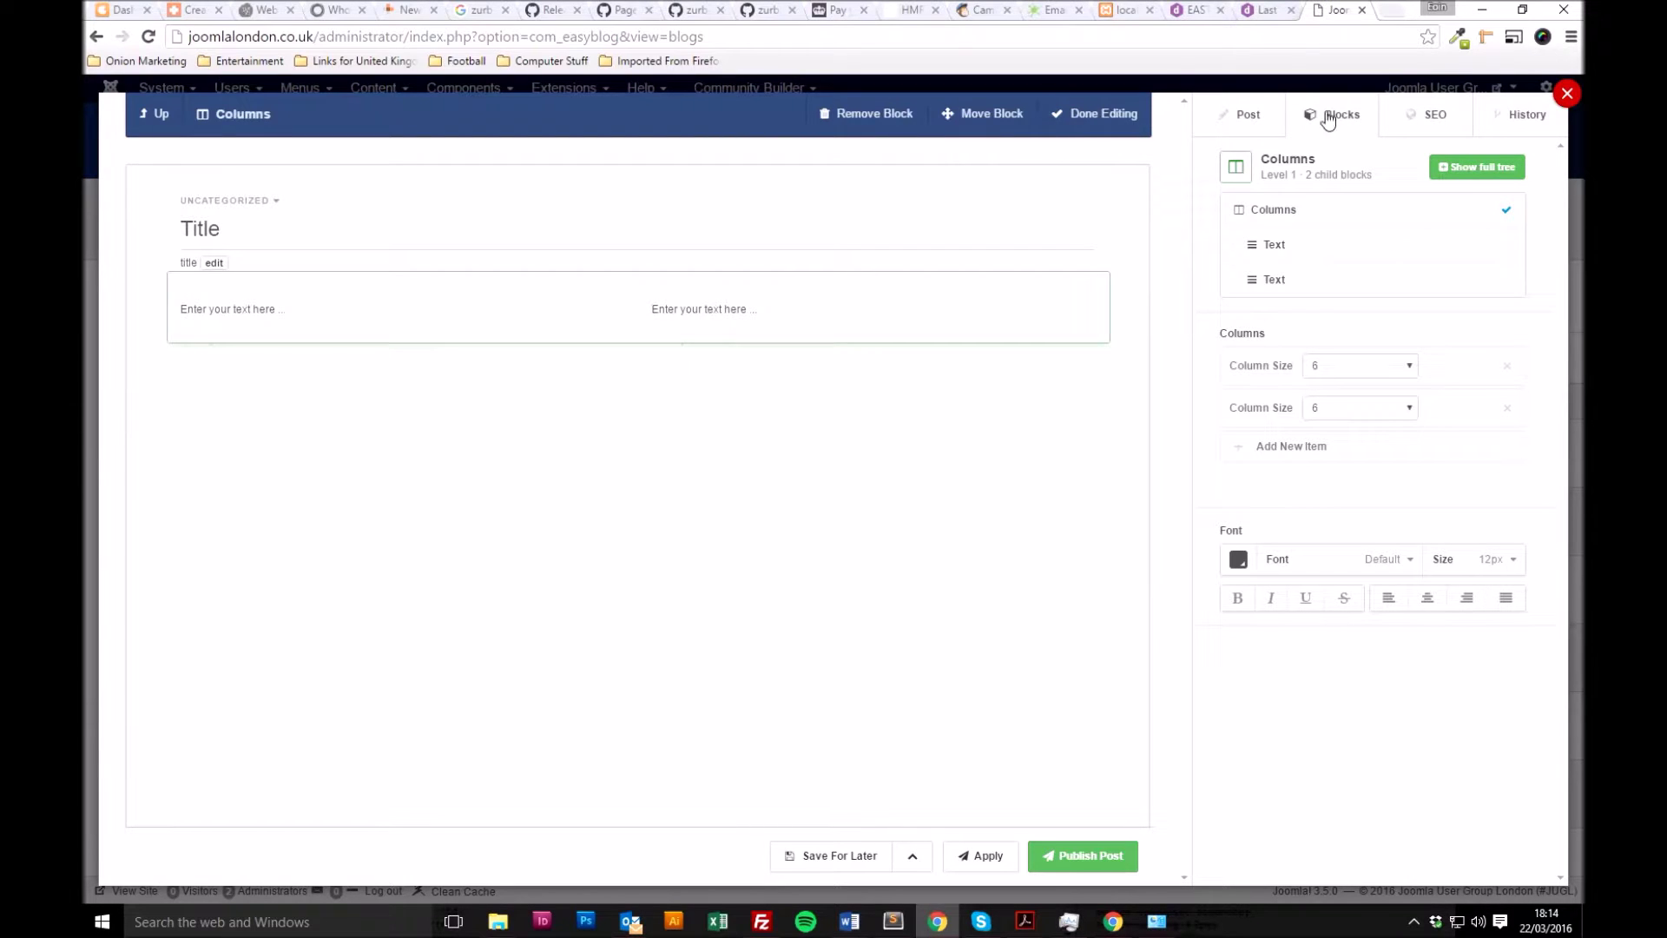
left_click(1341, 375)
left_click(1341, 441)
left_click(1341, 404)
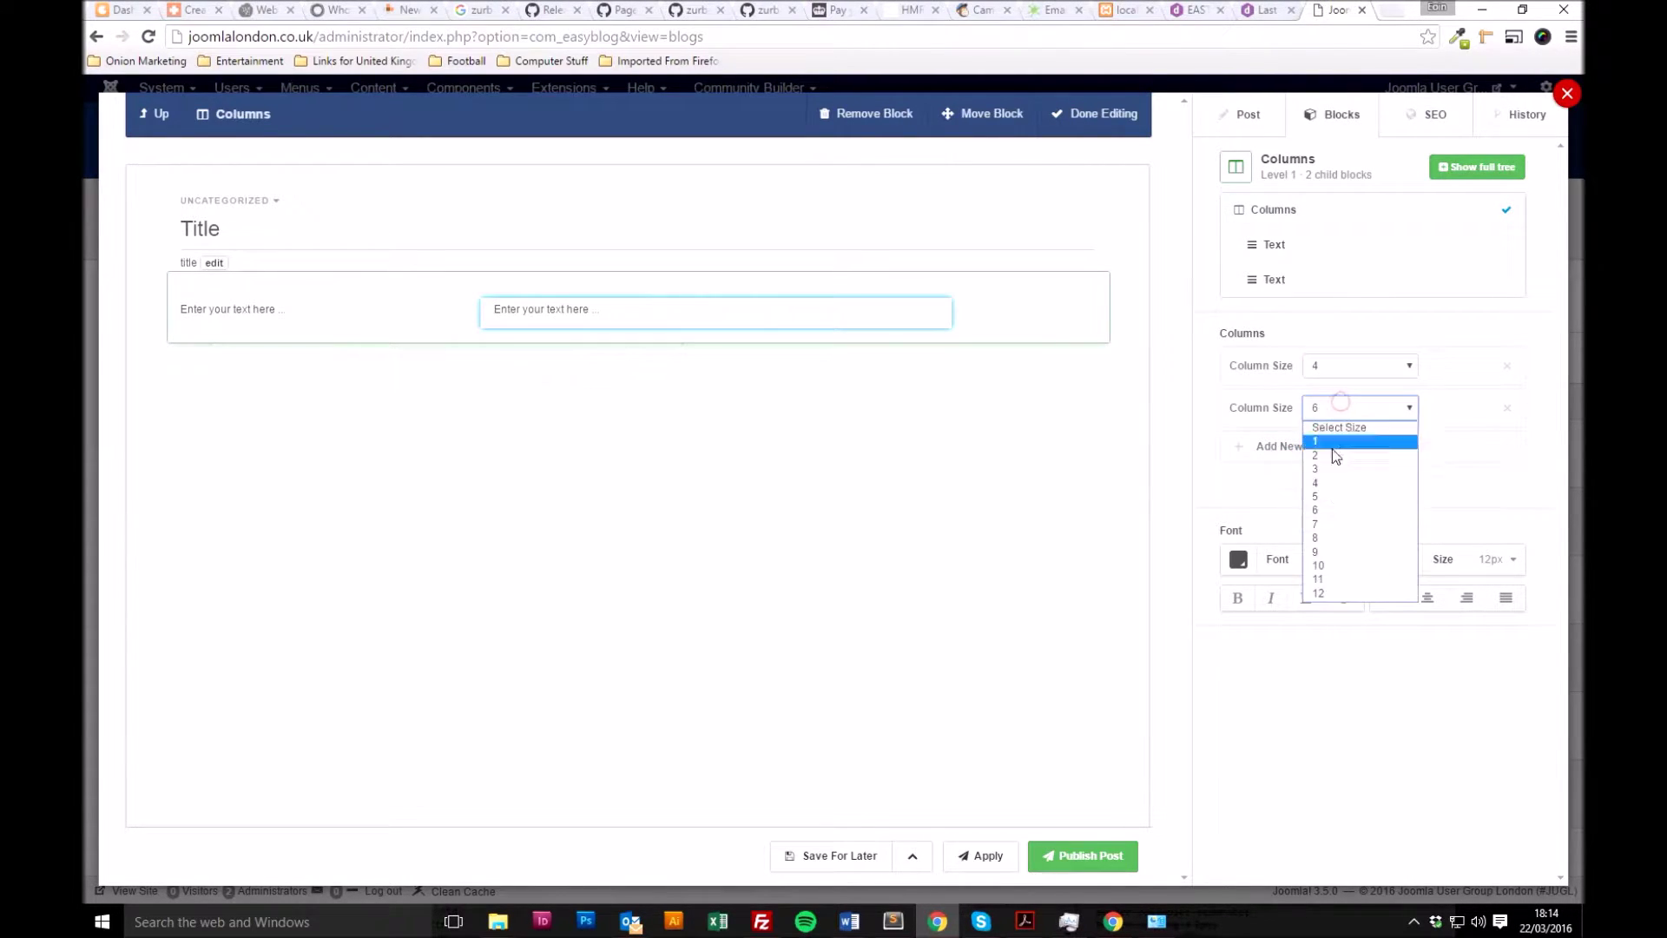
left_click(1322, 537)
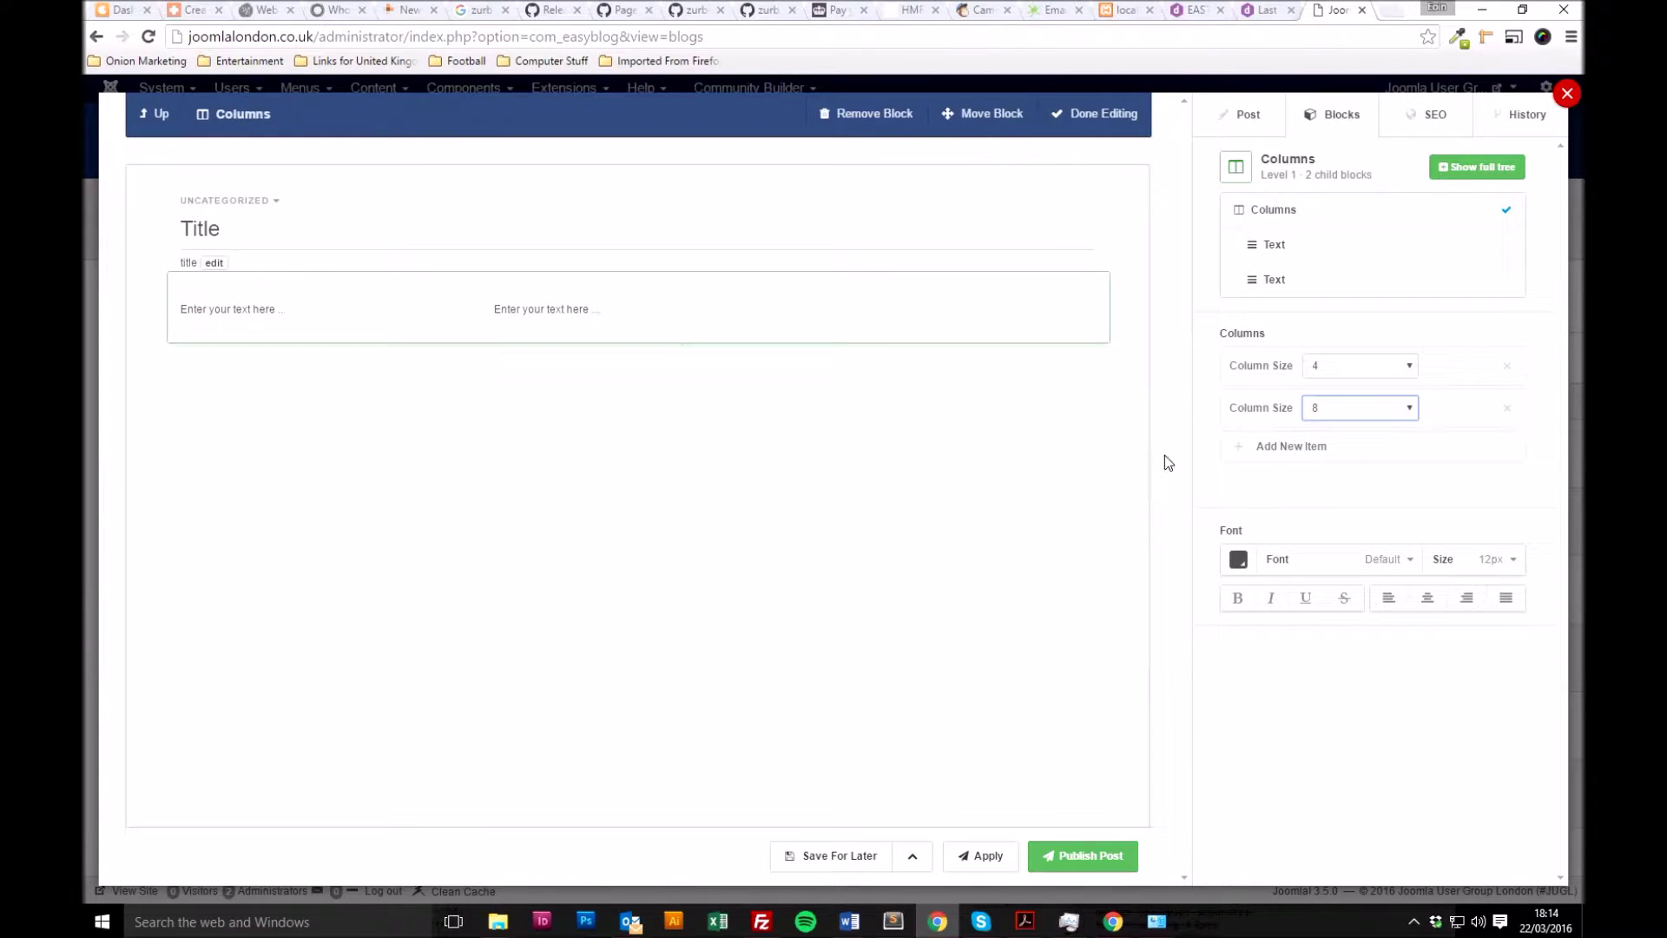
left_click(1161, 450)
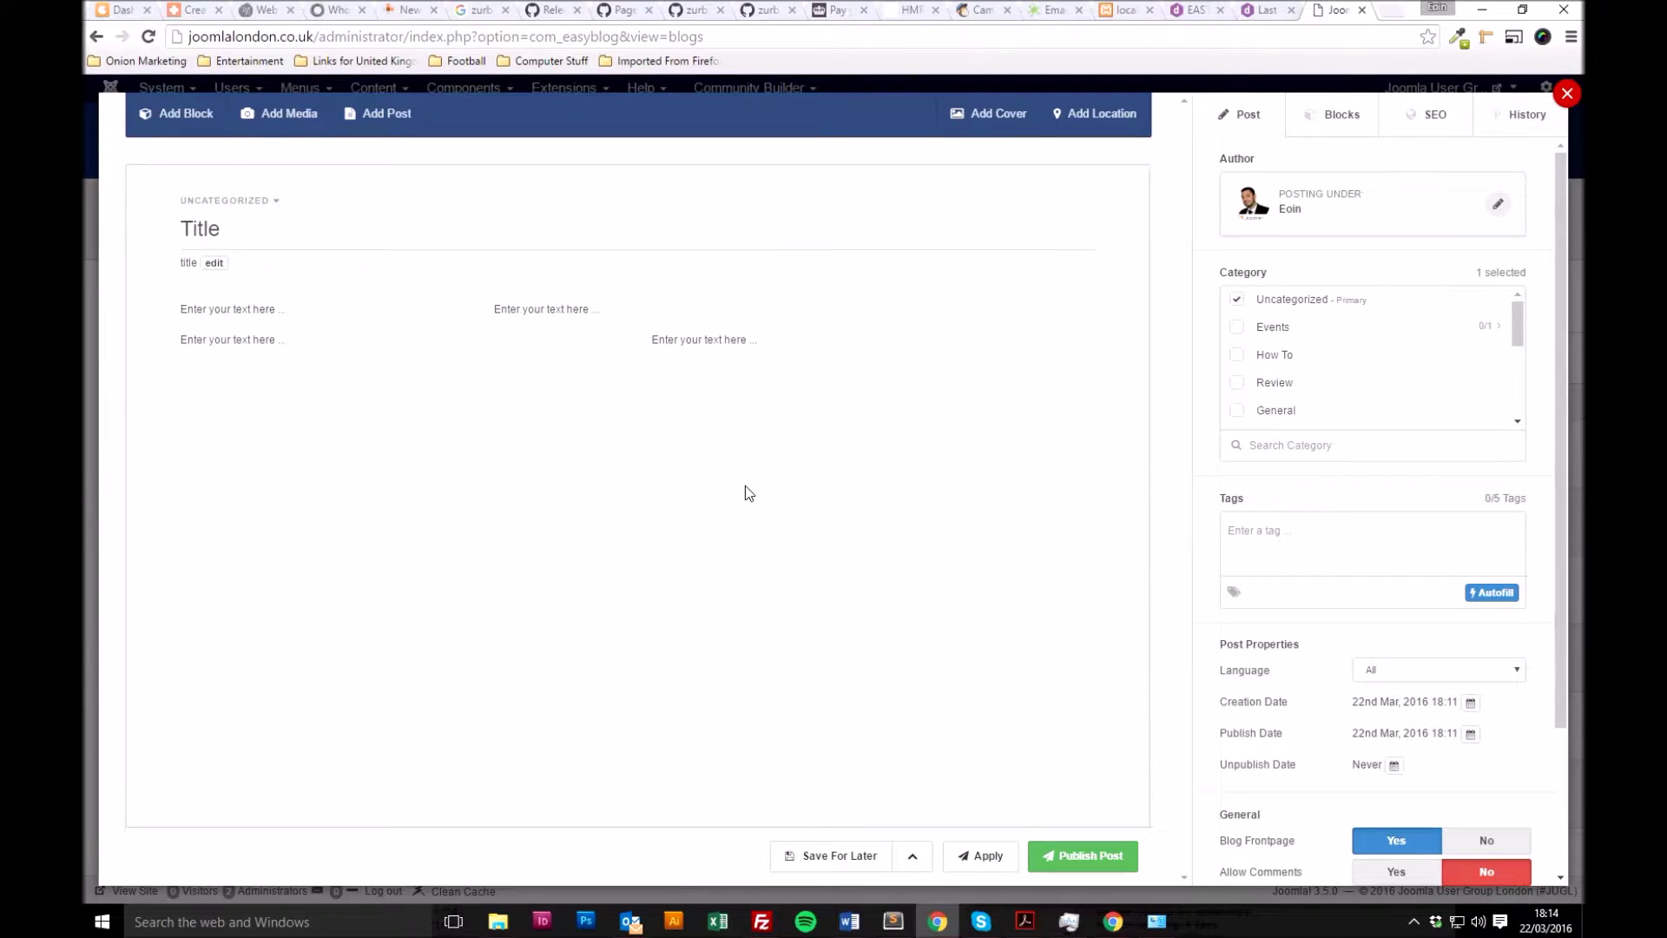
Step: Add a third Columns block at the end of the post, below the other two
left_click(187, 117)
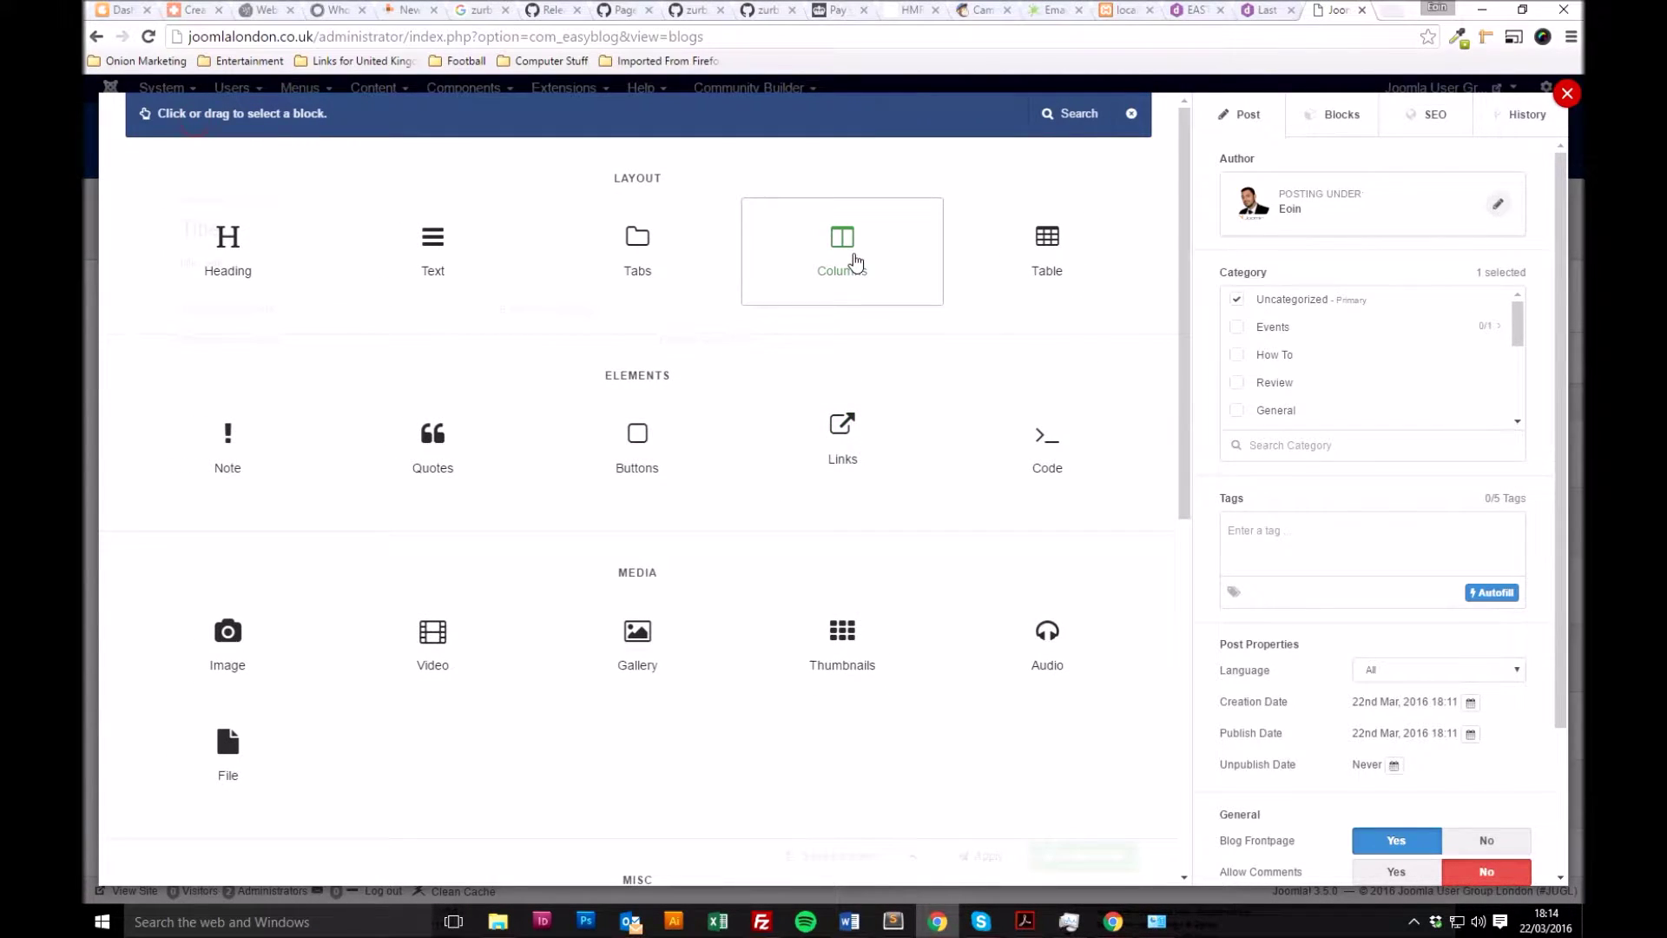
left_click(855, 260)
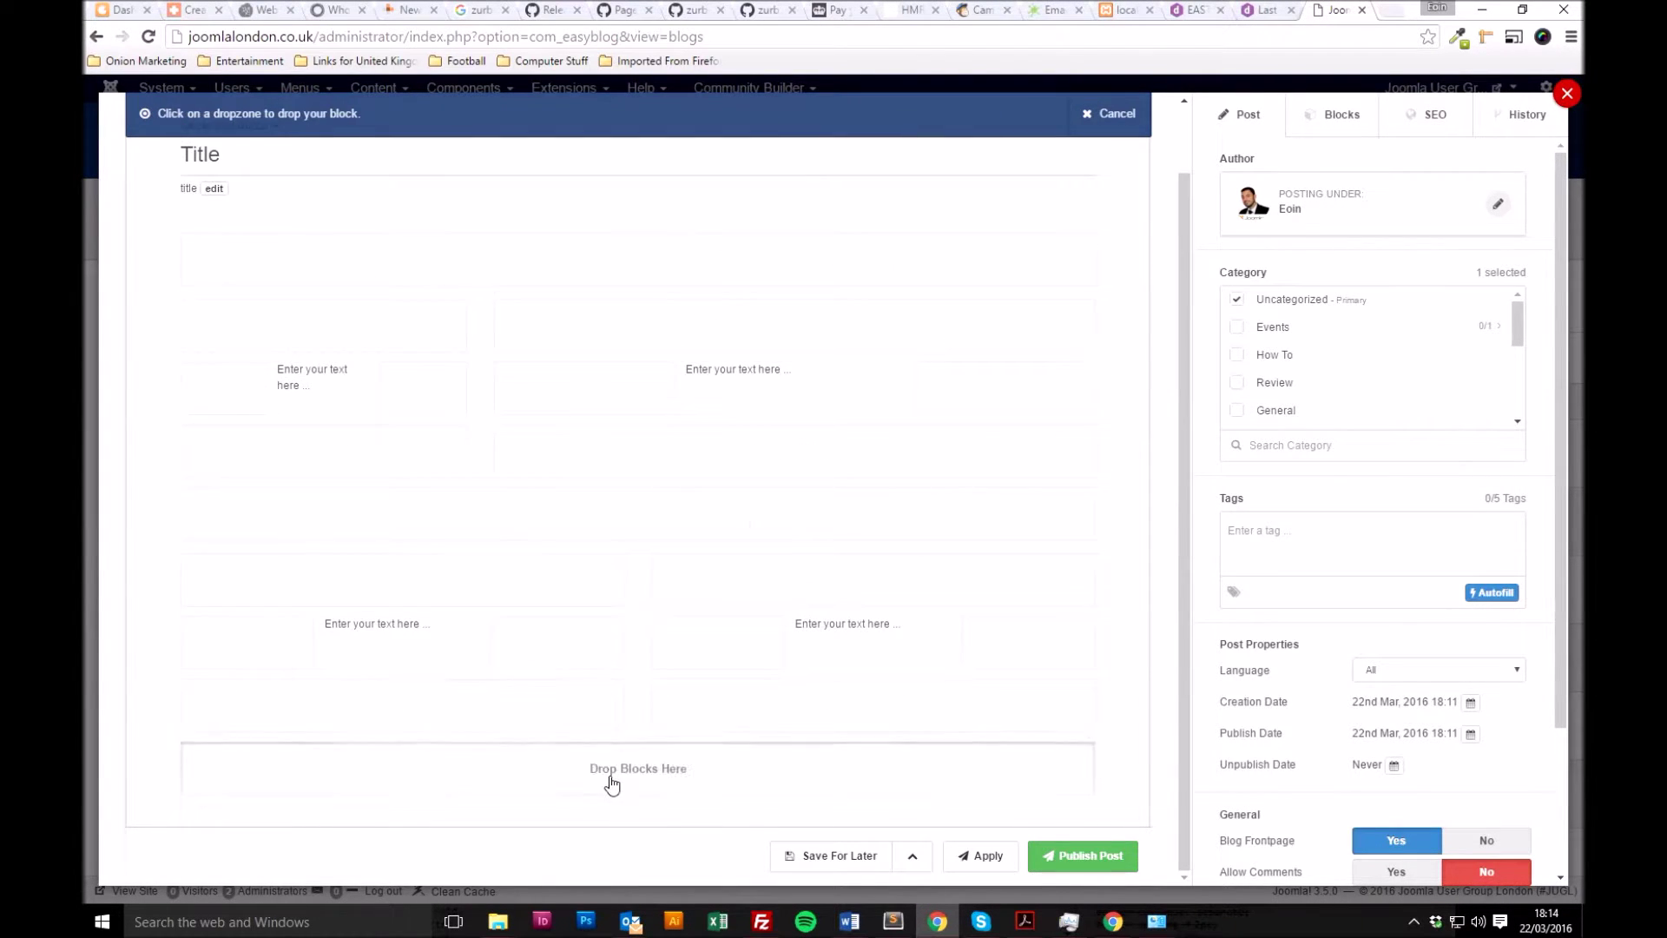
left_click(614, 778)
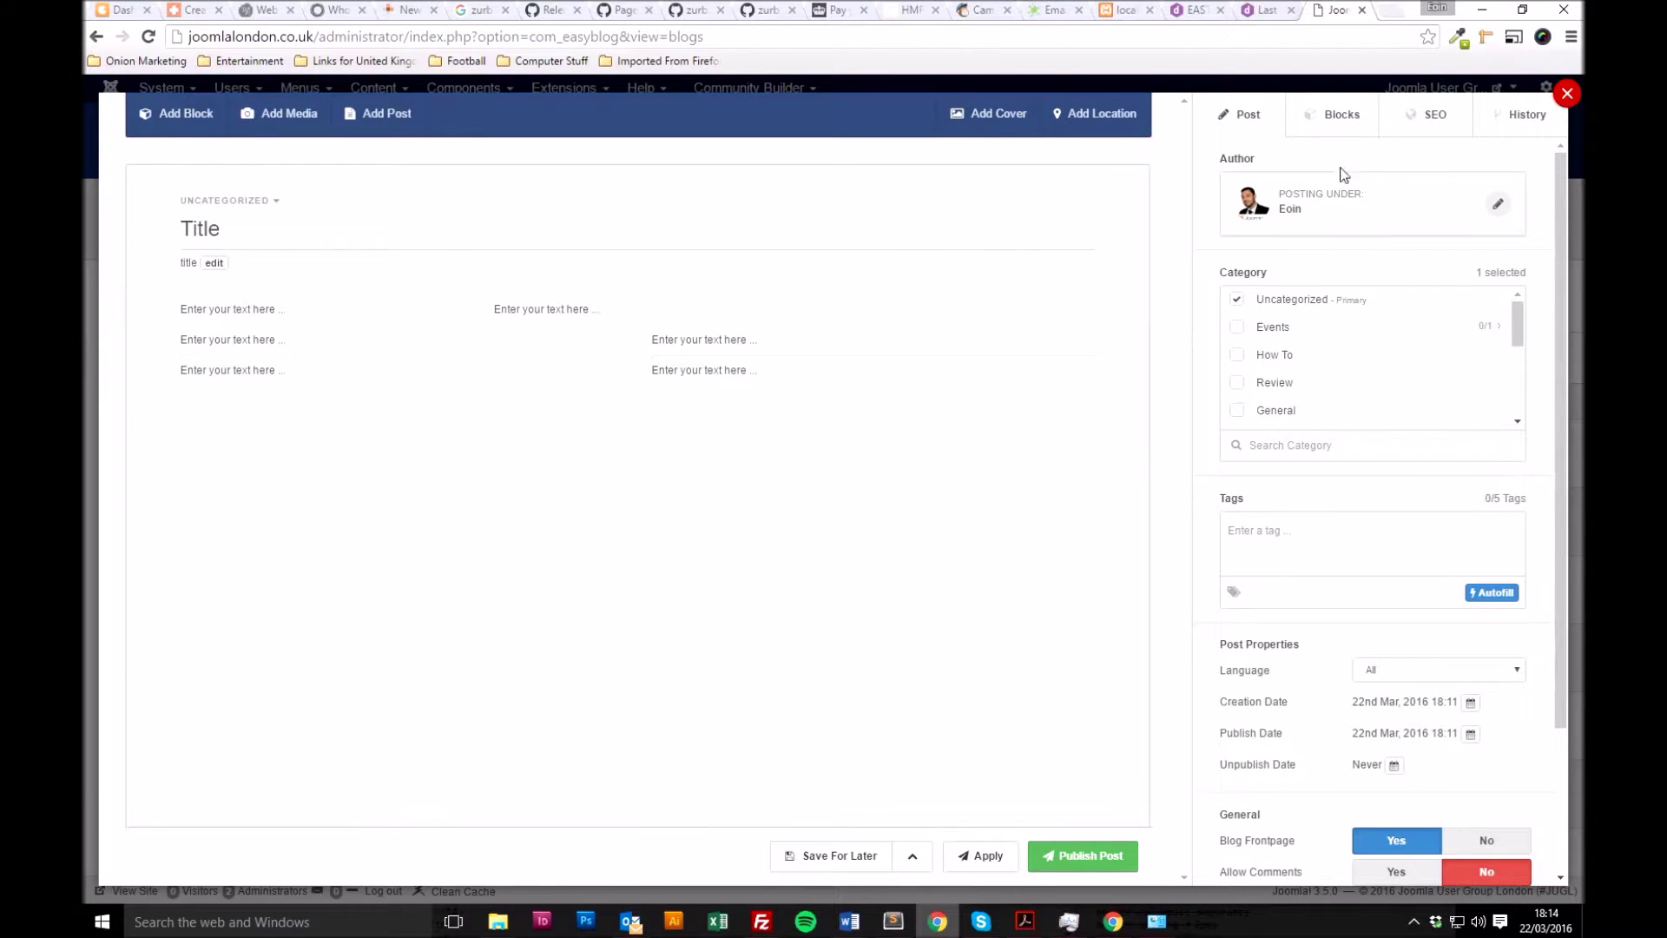
Step: Set both column sizes of the bottom Columns block to 4
left_click(1330, 120)
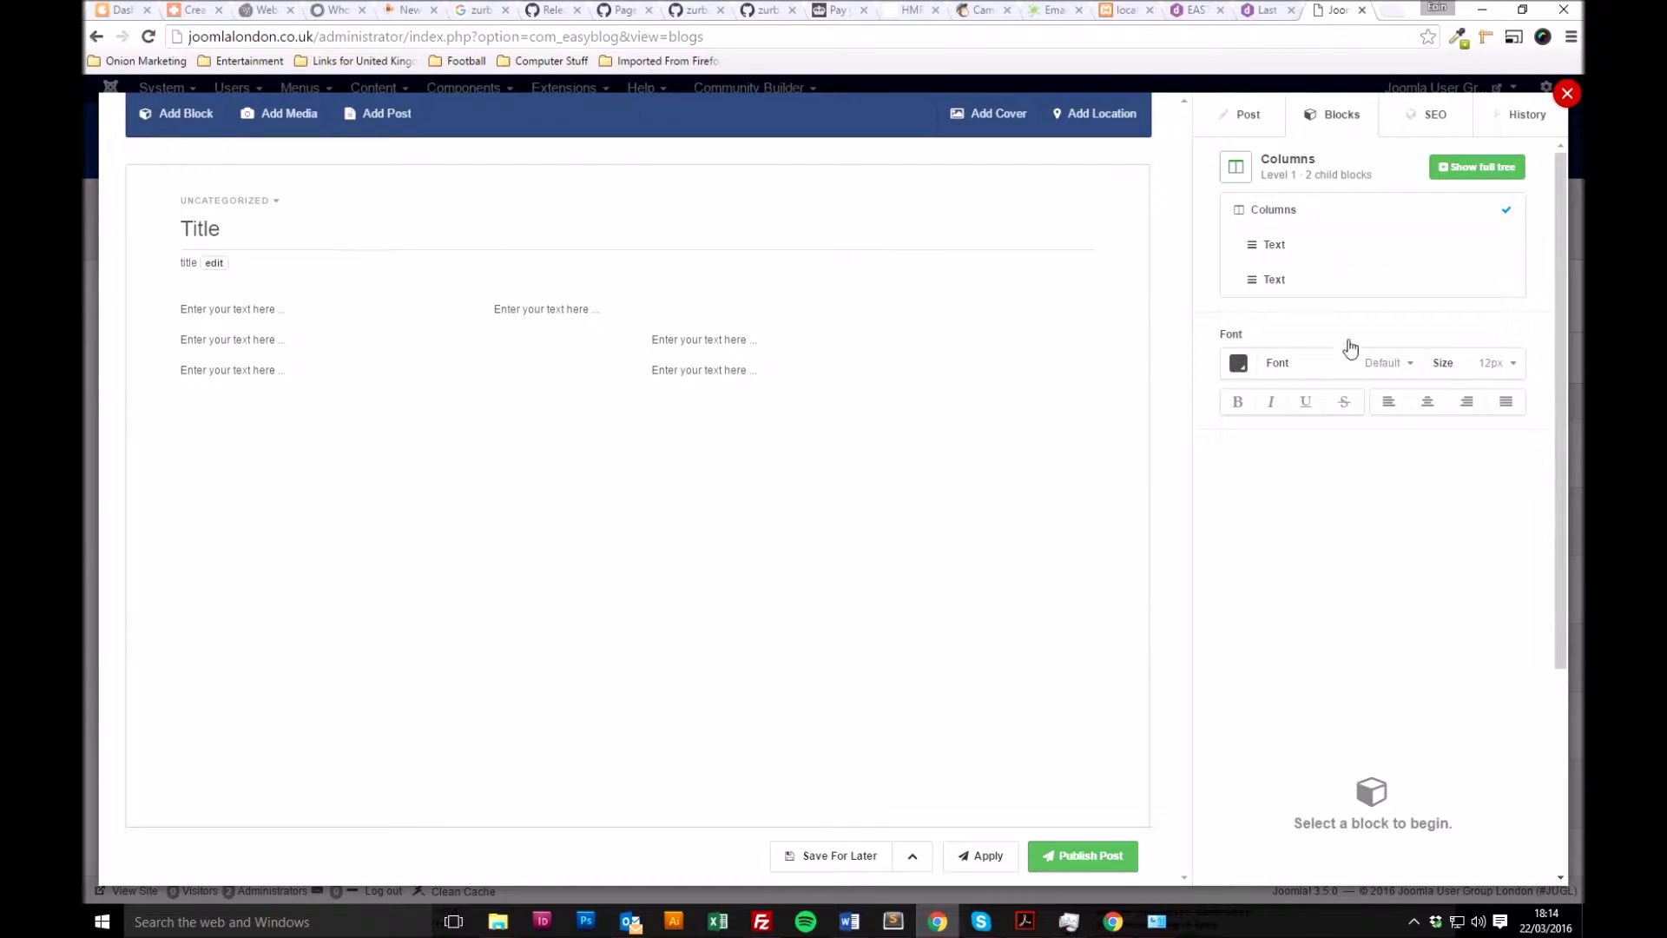
left_click(1317, 214)
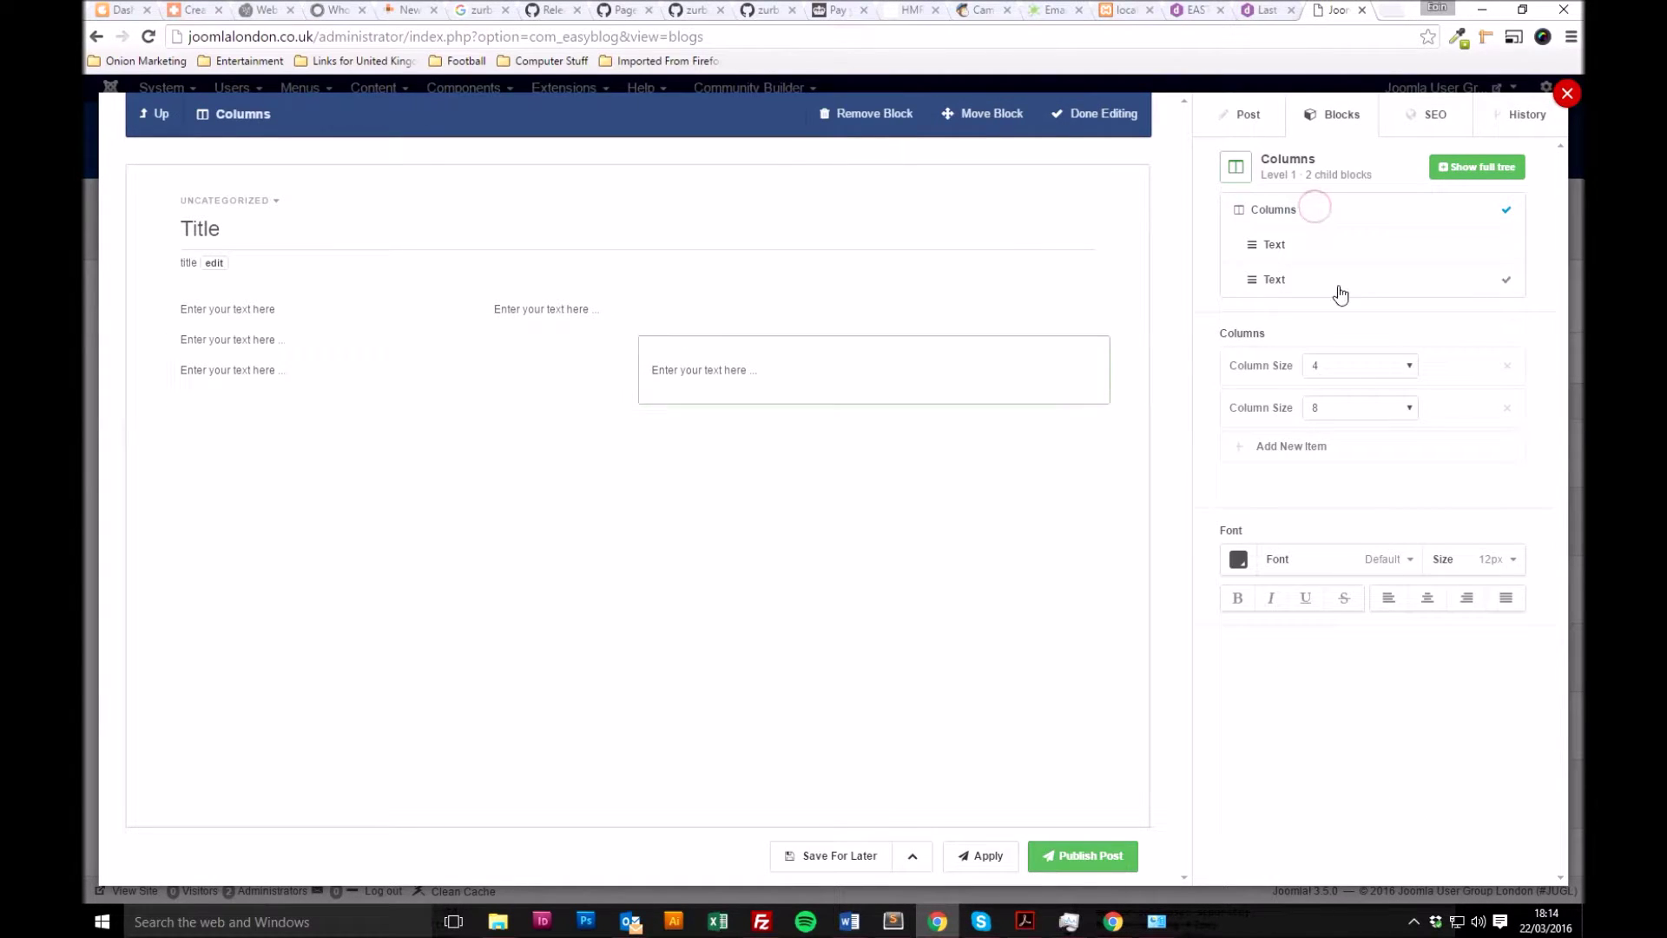
left_click(1355, 361)
left_click(1332, 440)
left_click(1342, 406)
left_click(1326, 484)
Step: Add a third column to the bottom Columns block and set its size to 4
left_click(1290, 445)
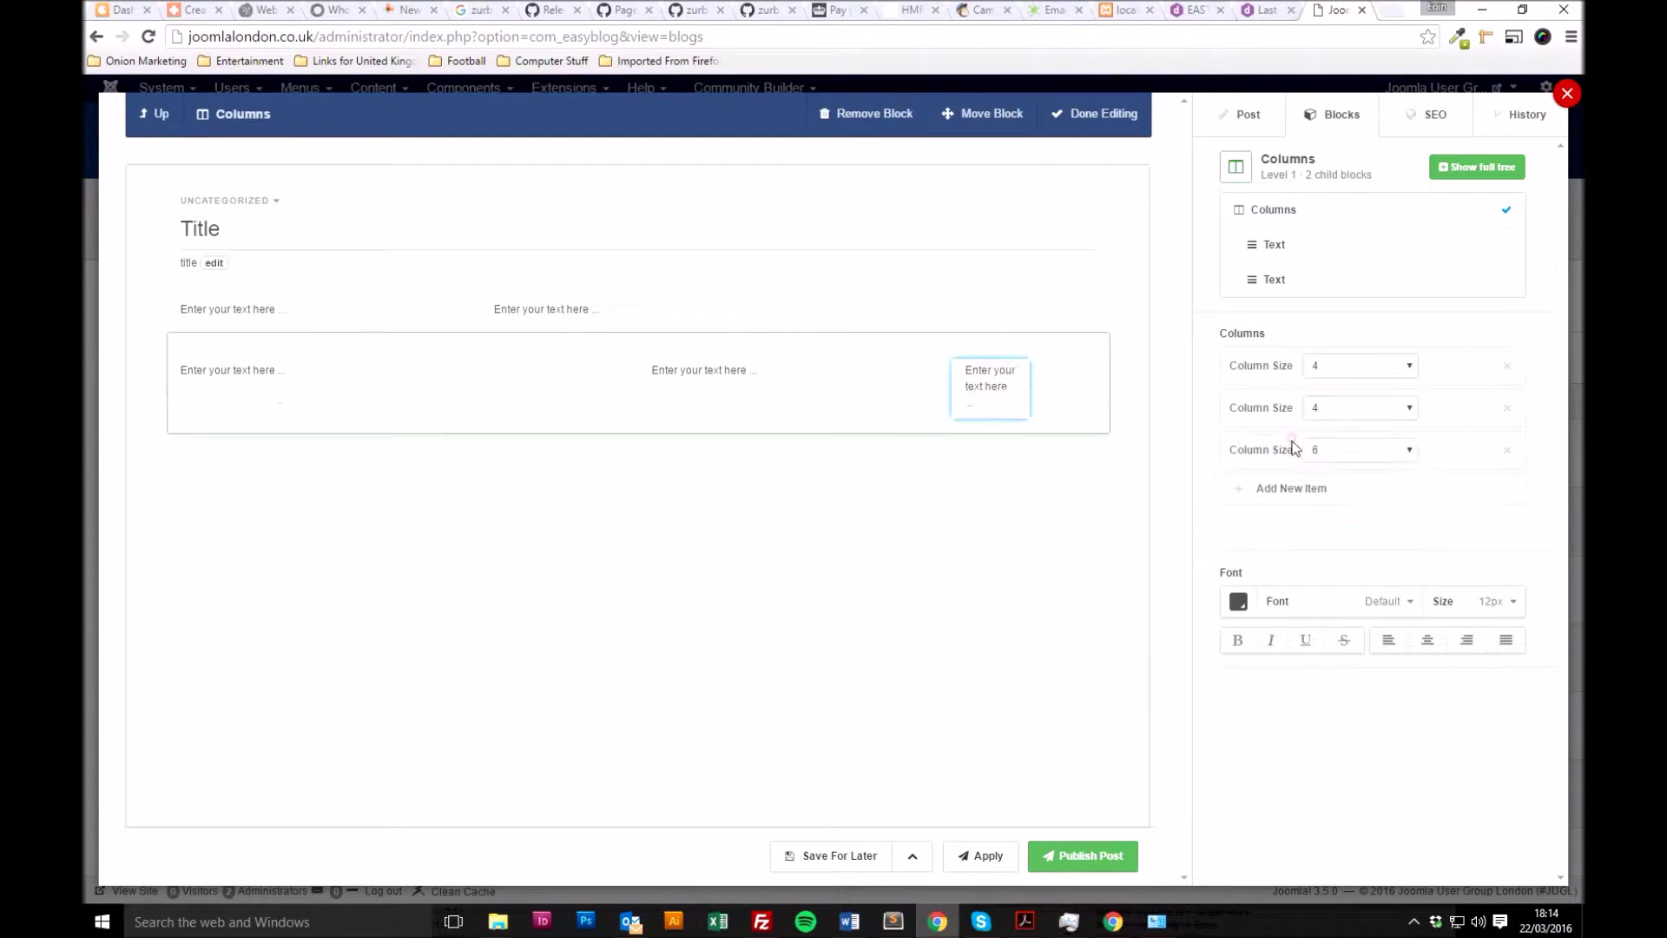
left_click(1337, 451)
left_click(1326, 524)
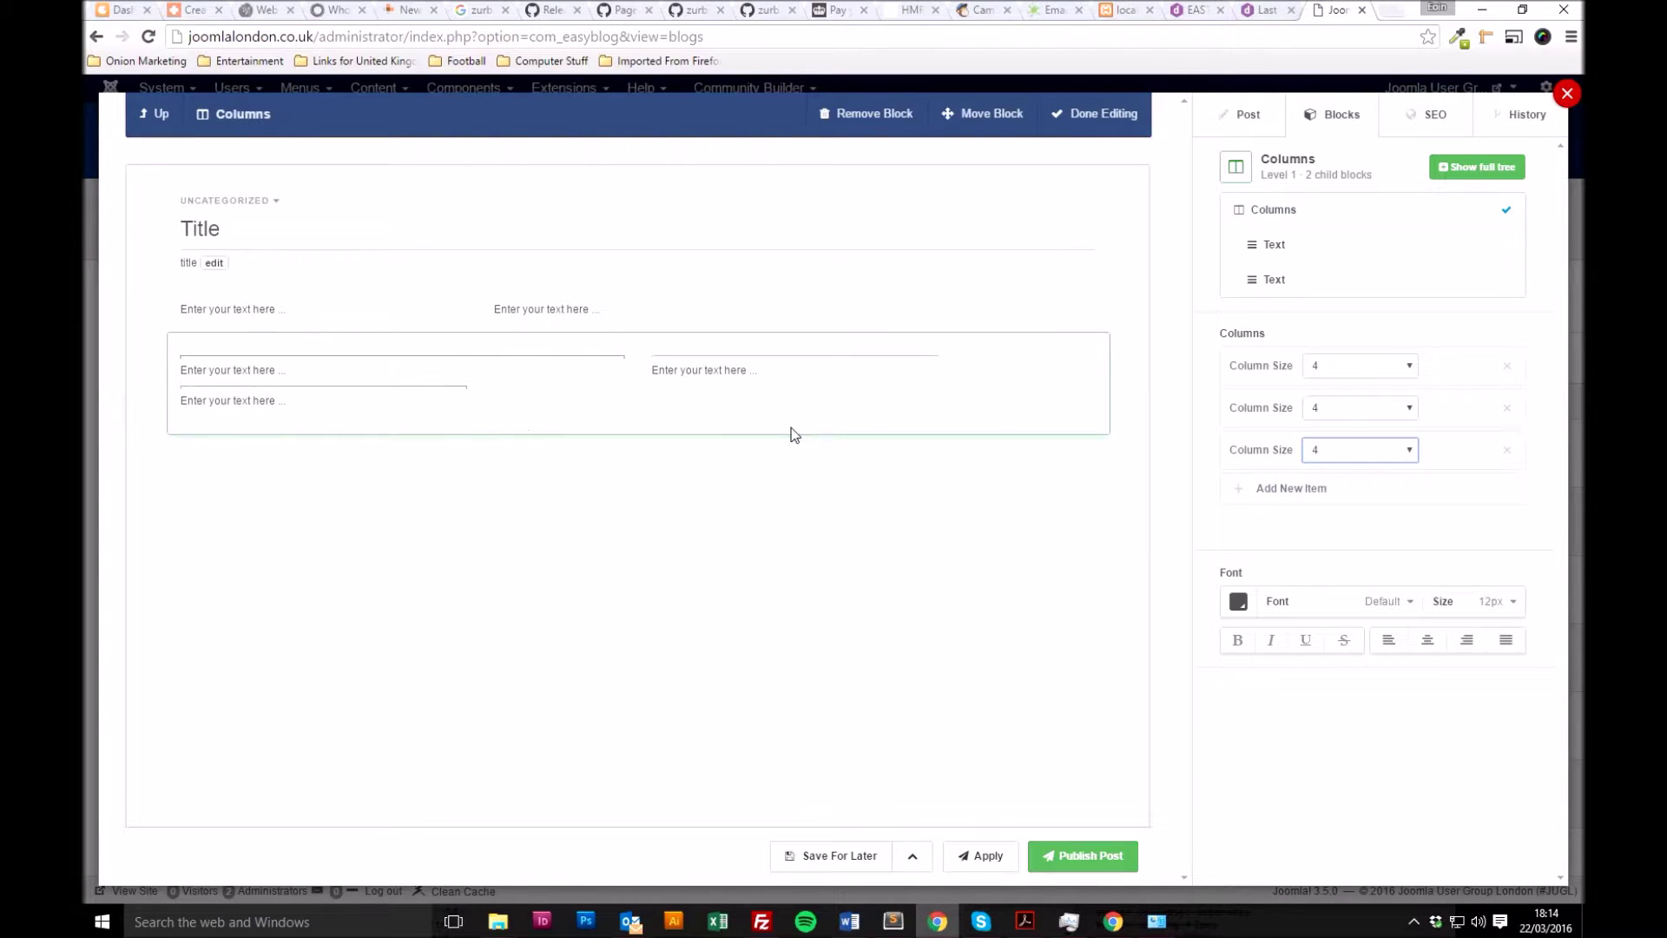
Step: Reapply size 4 to the bottom block's first column, finish editing, and check the third column's text block
left_click(1360, 365)
left_click(1338, 414)
left_click(1344, 365)
left_click(1320, 440)
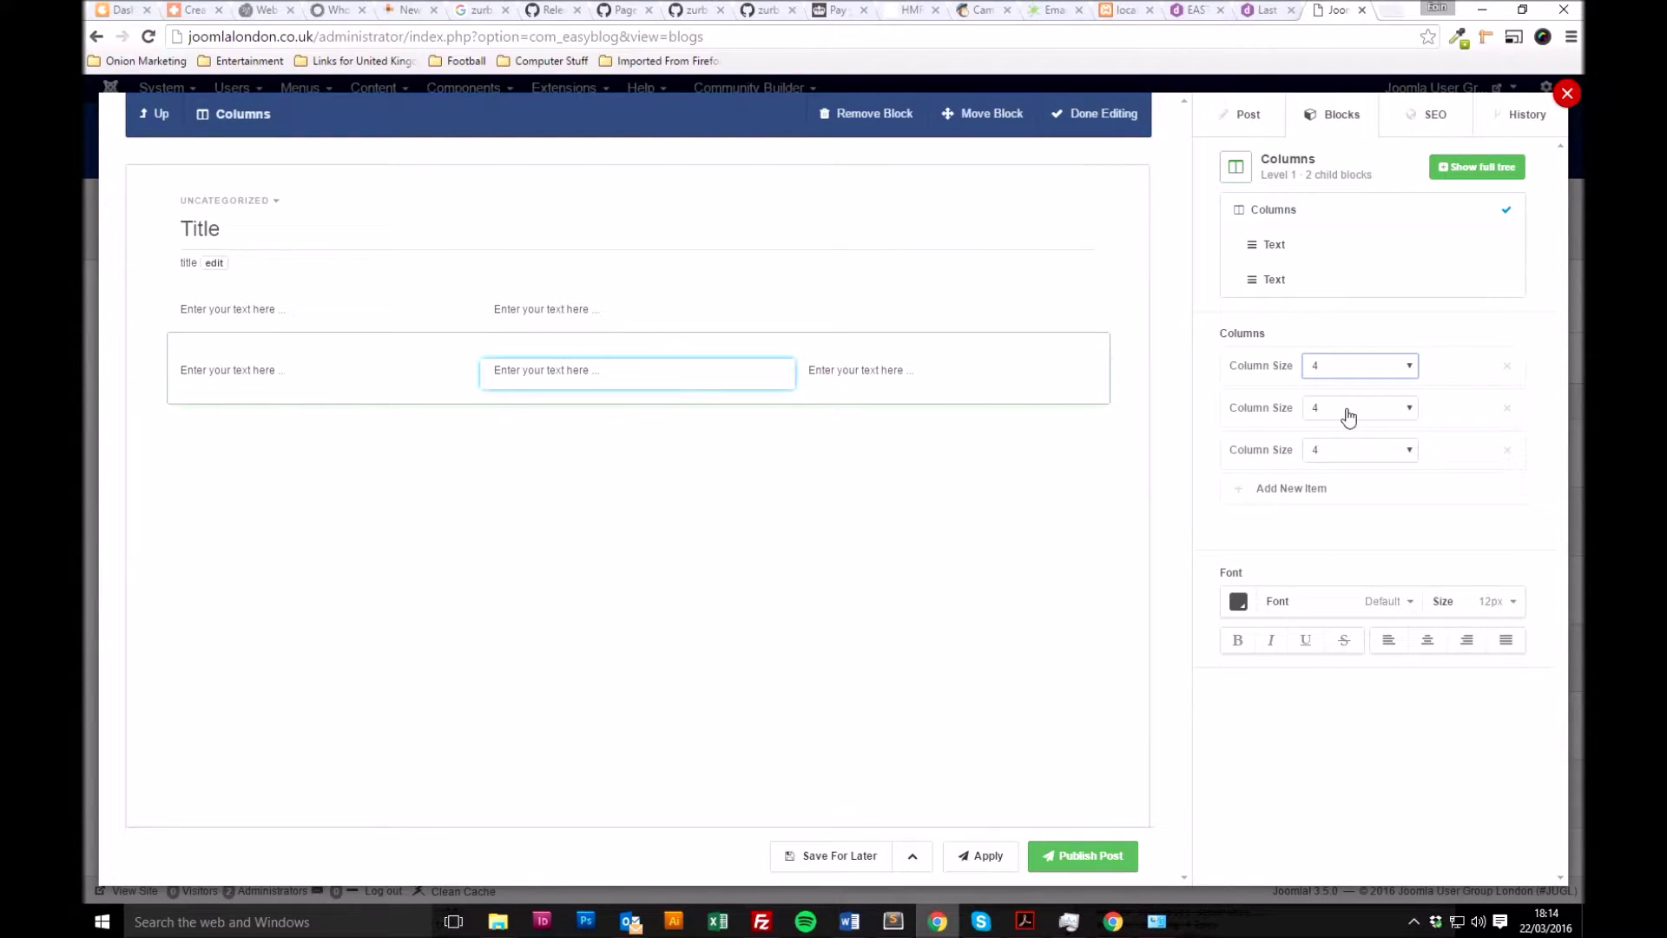
left_click(1155, 377)
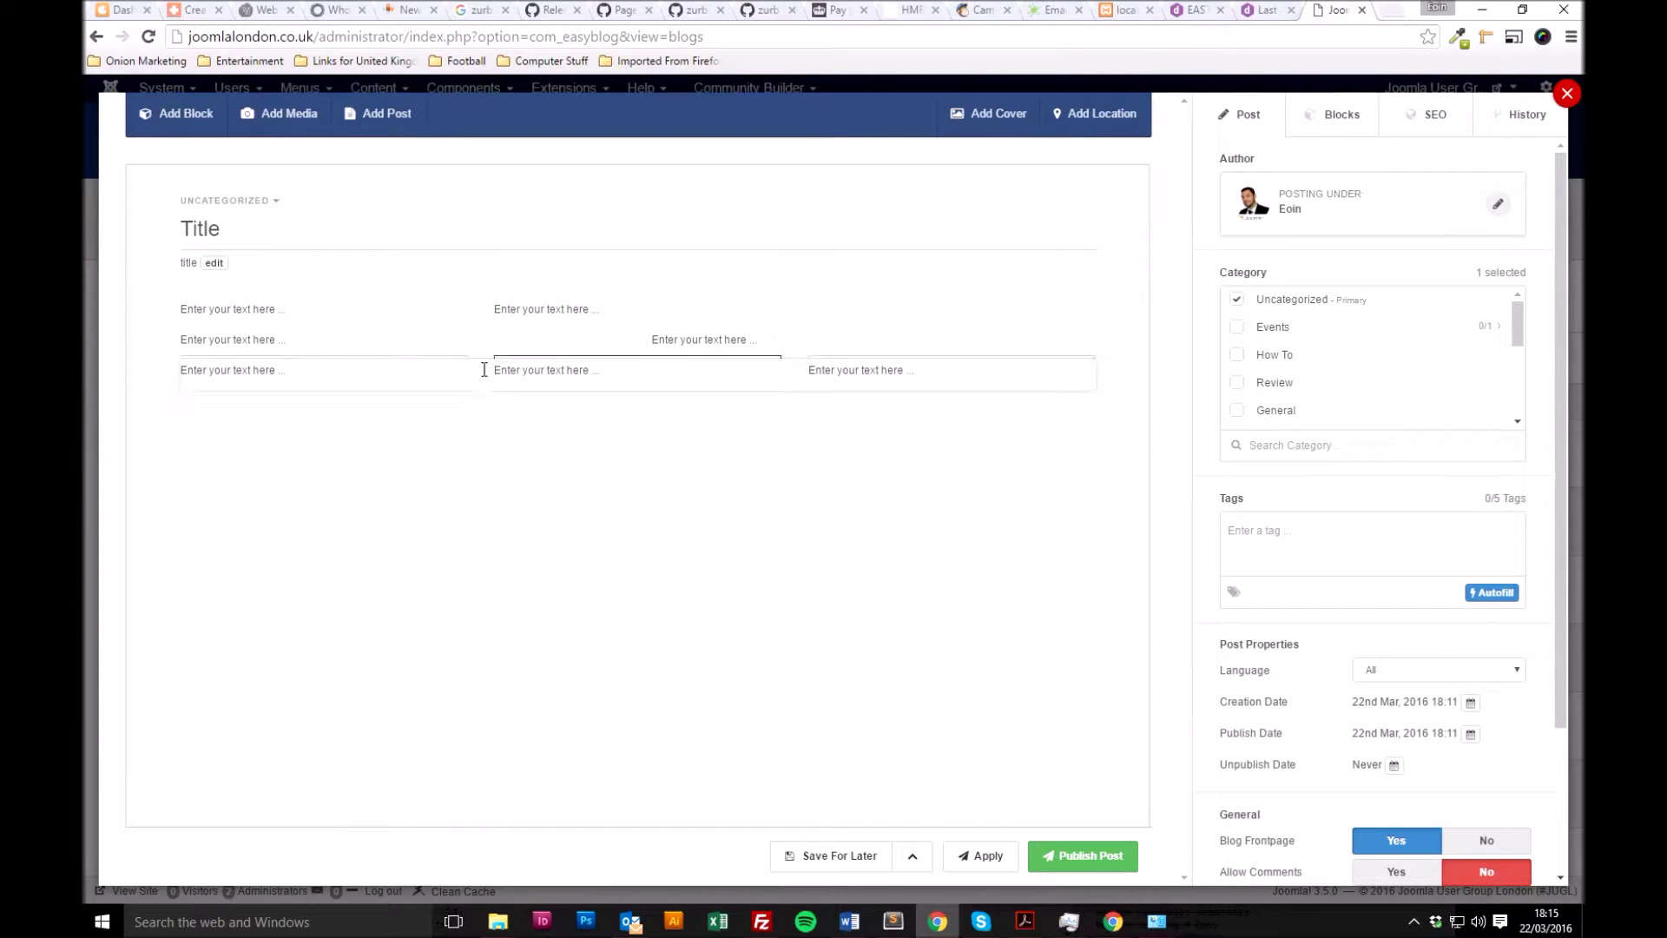
left_click(868, 379)
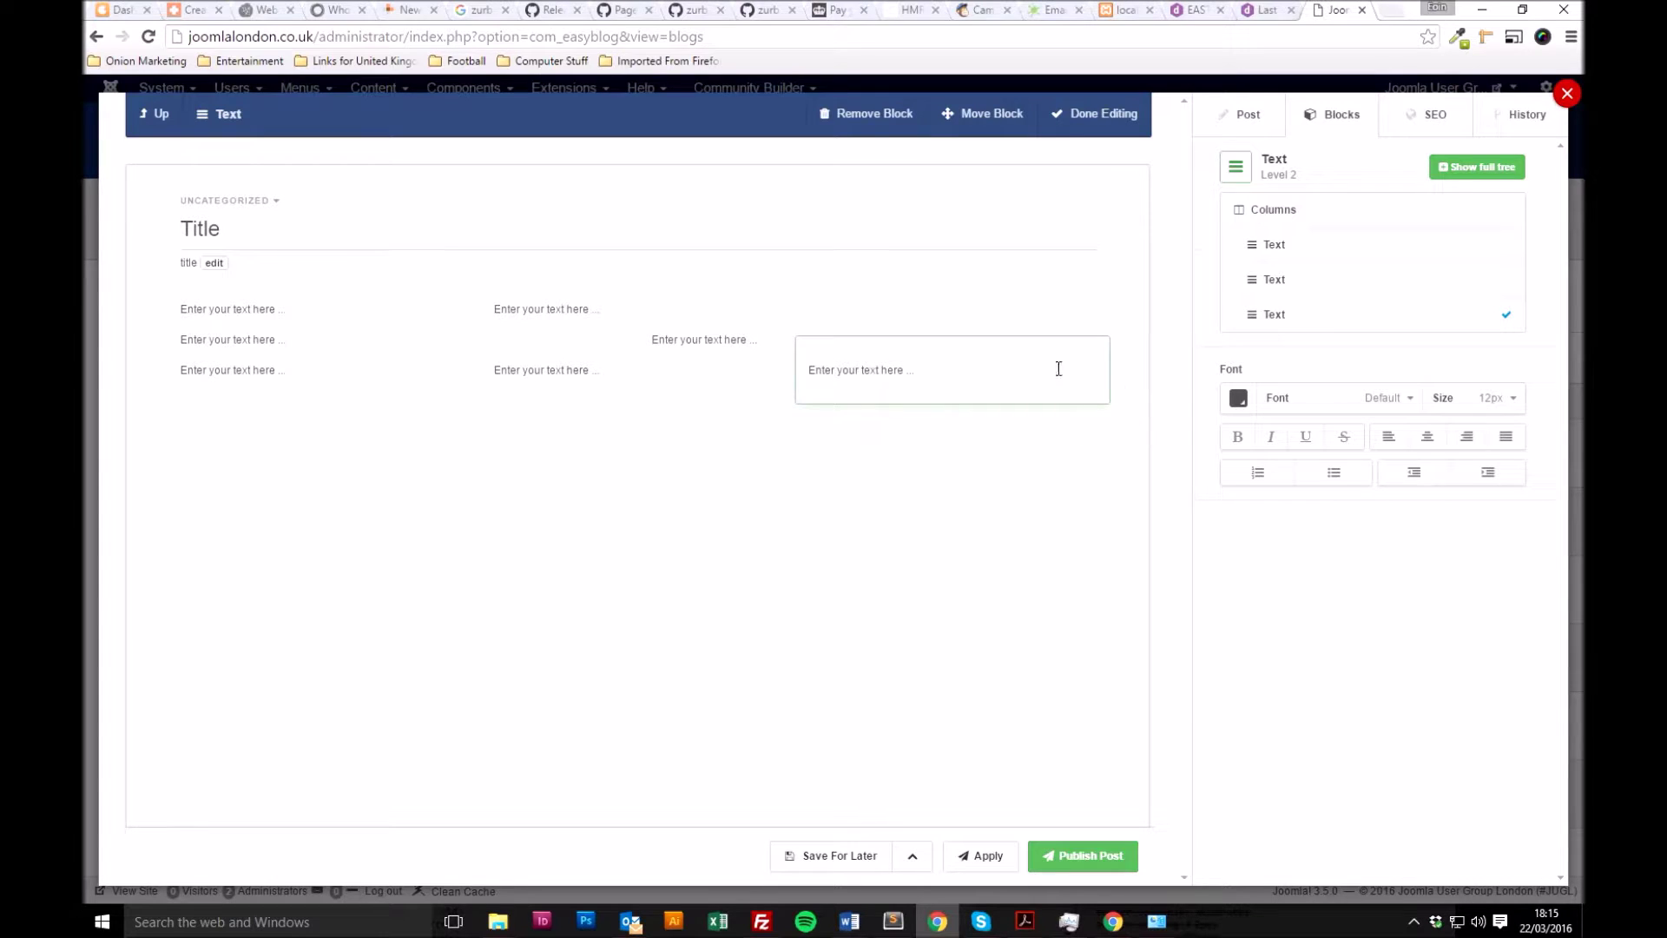
left_click(1164, 418)
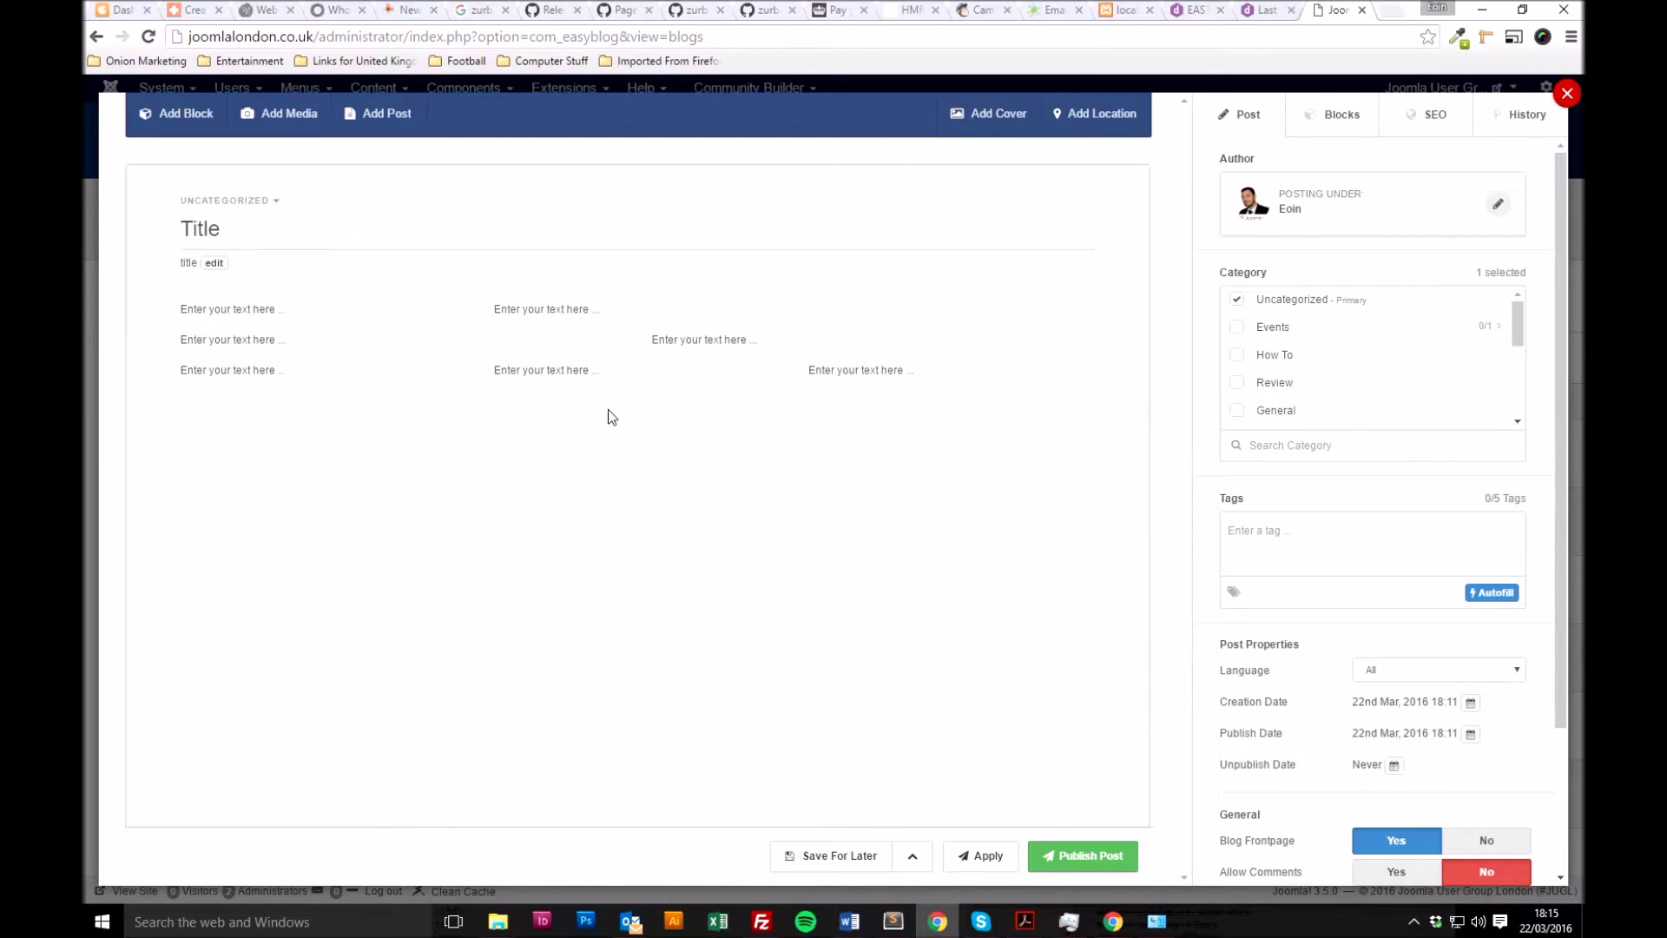
Step: Add a Text block above the first Columns block and fill it with "This will be my intro text."
left_click(173, 119)
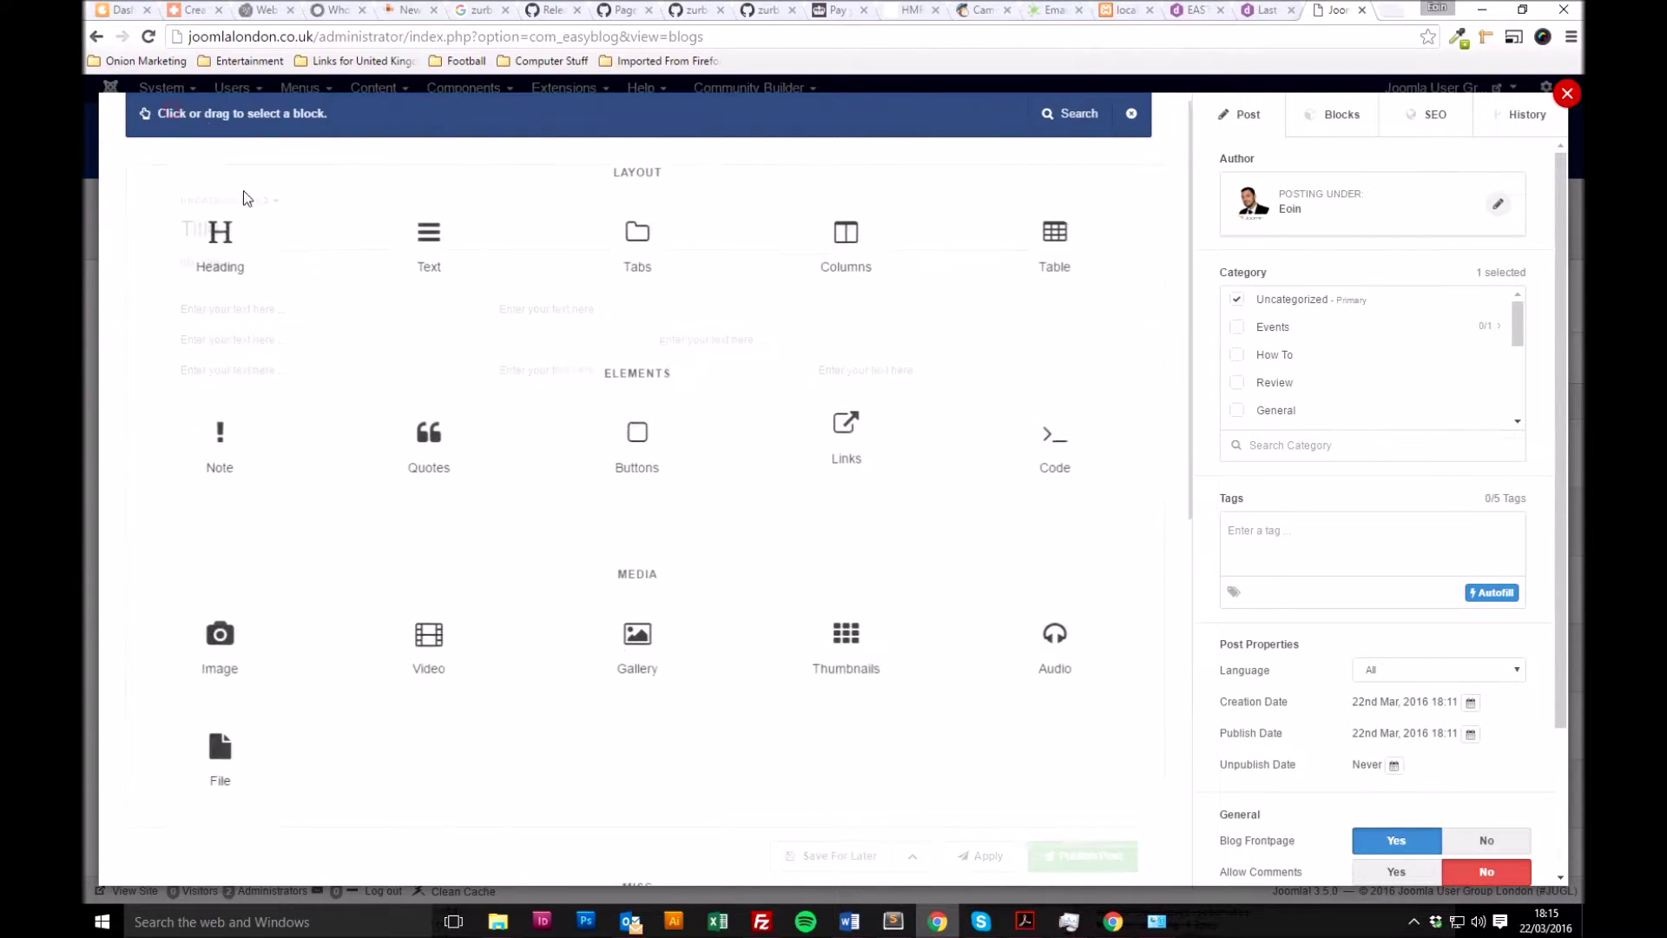
left_click(428, 259)
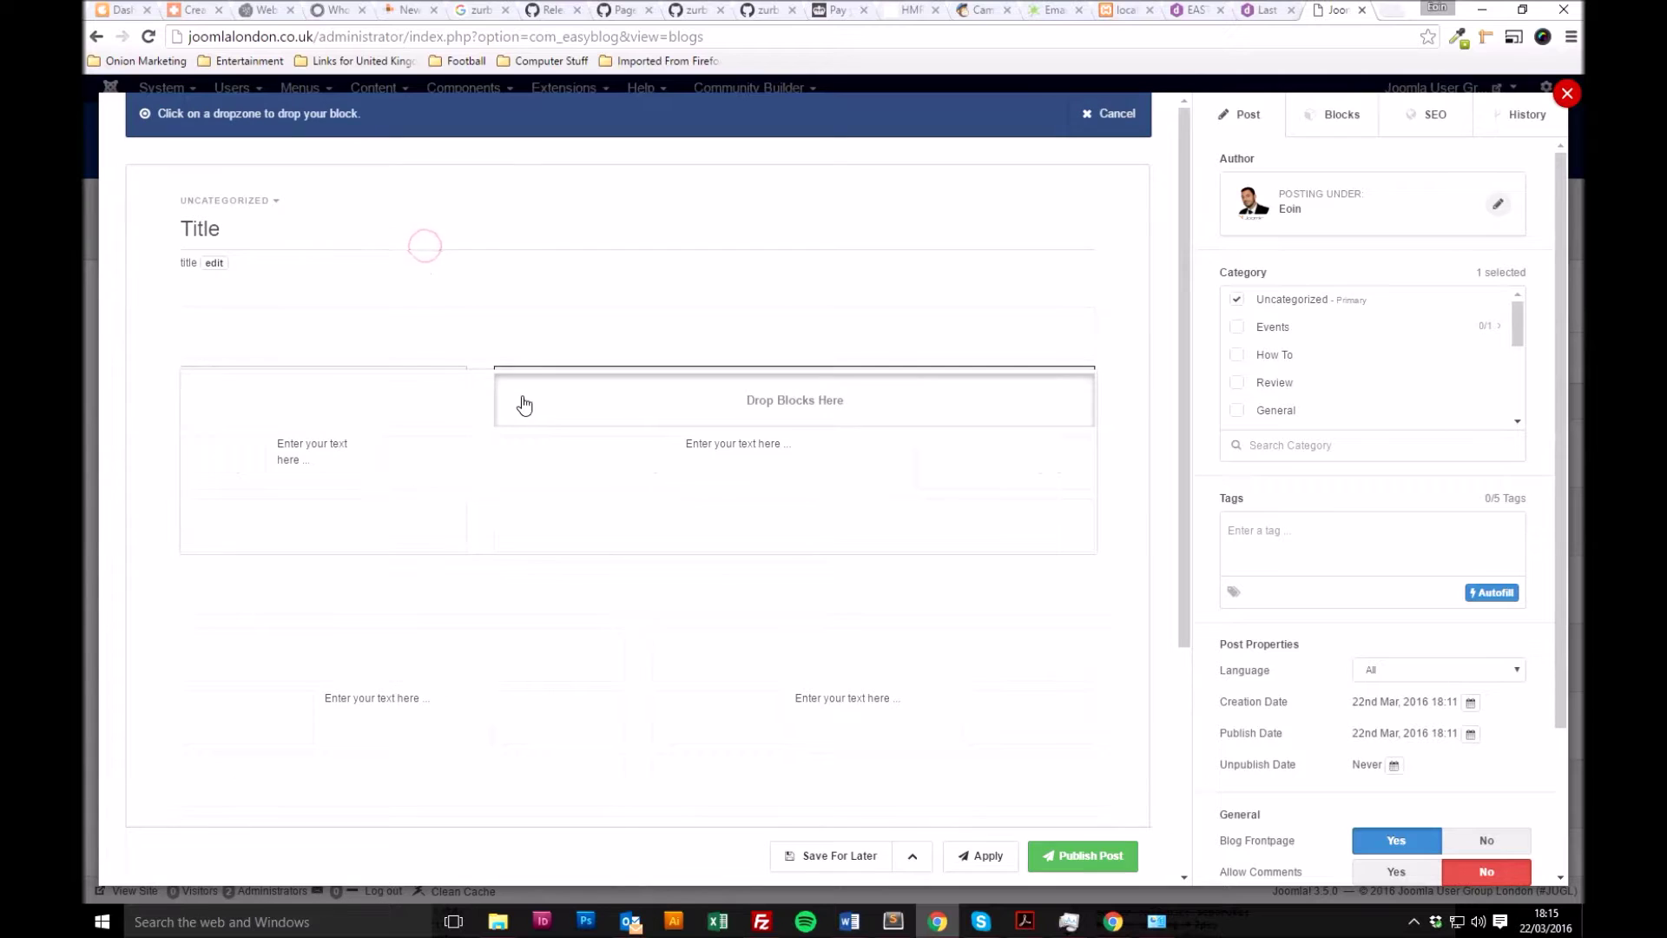
left_click(509, 331)
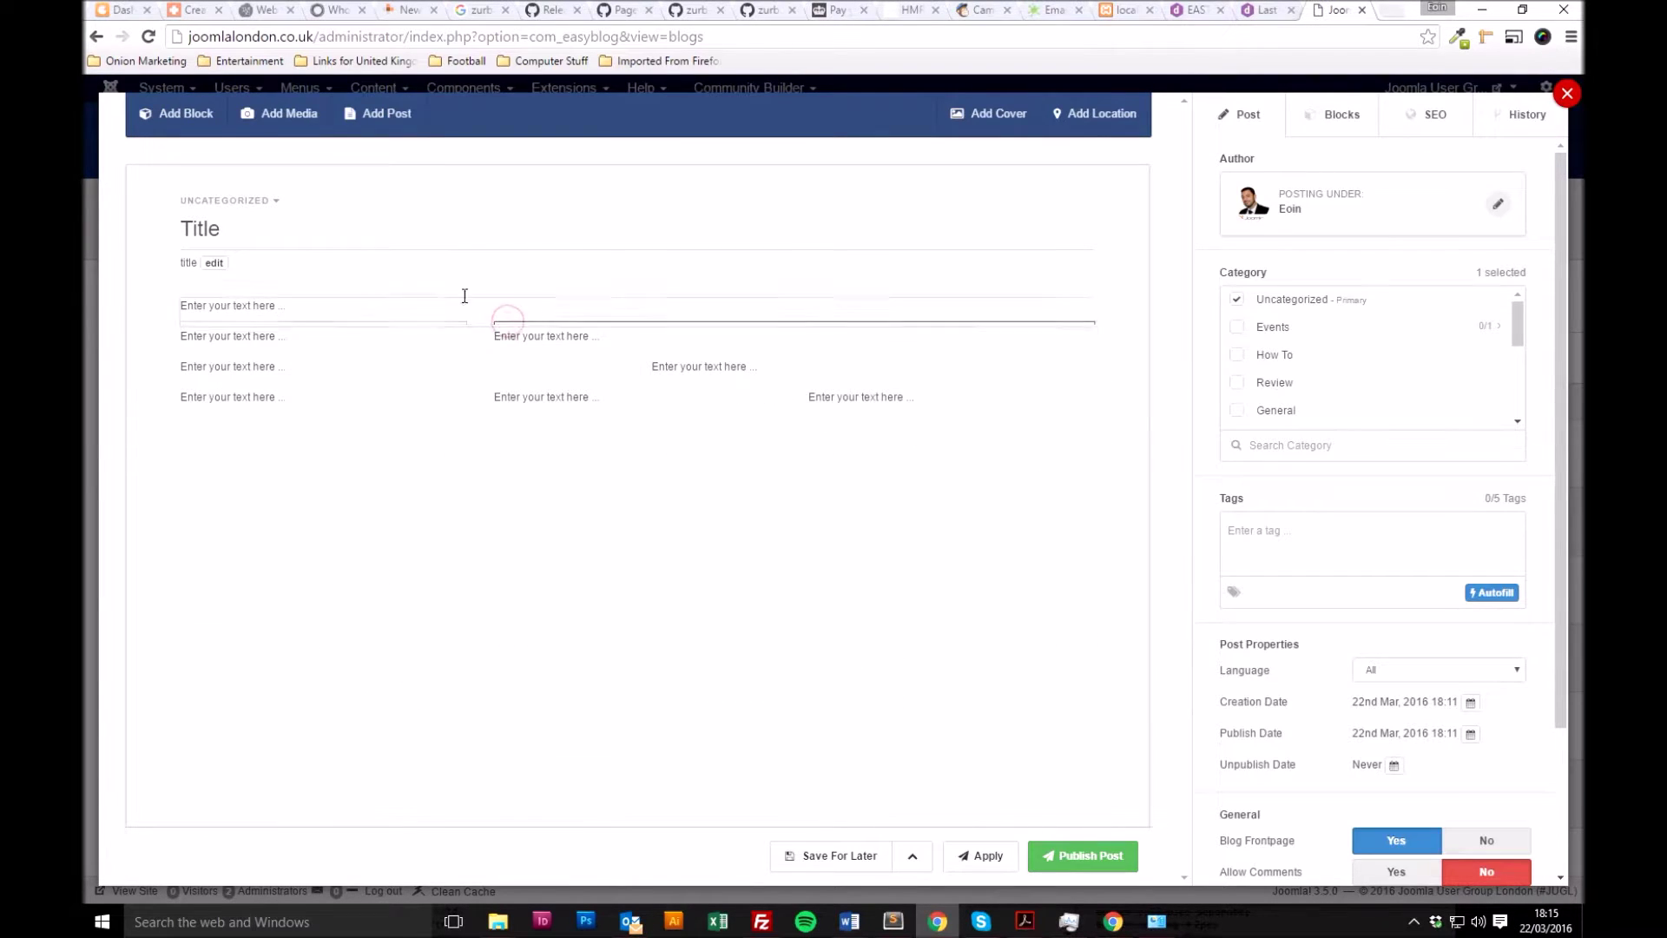
left_click(315, 303)
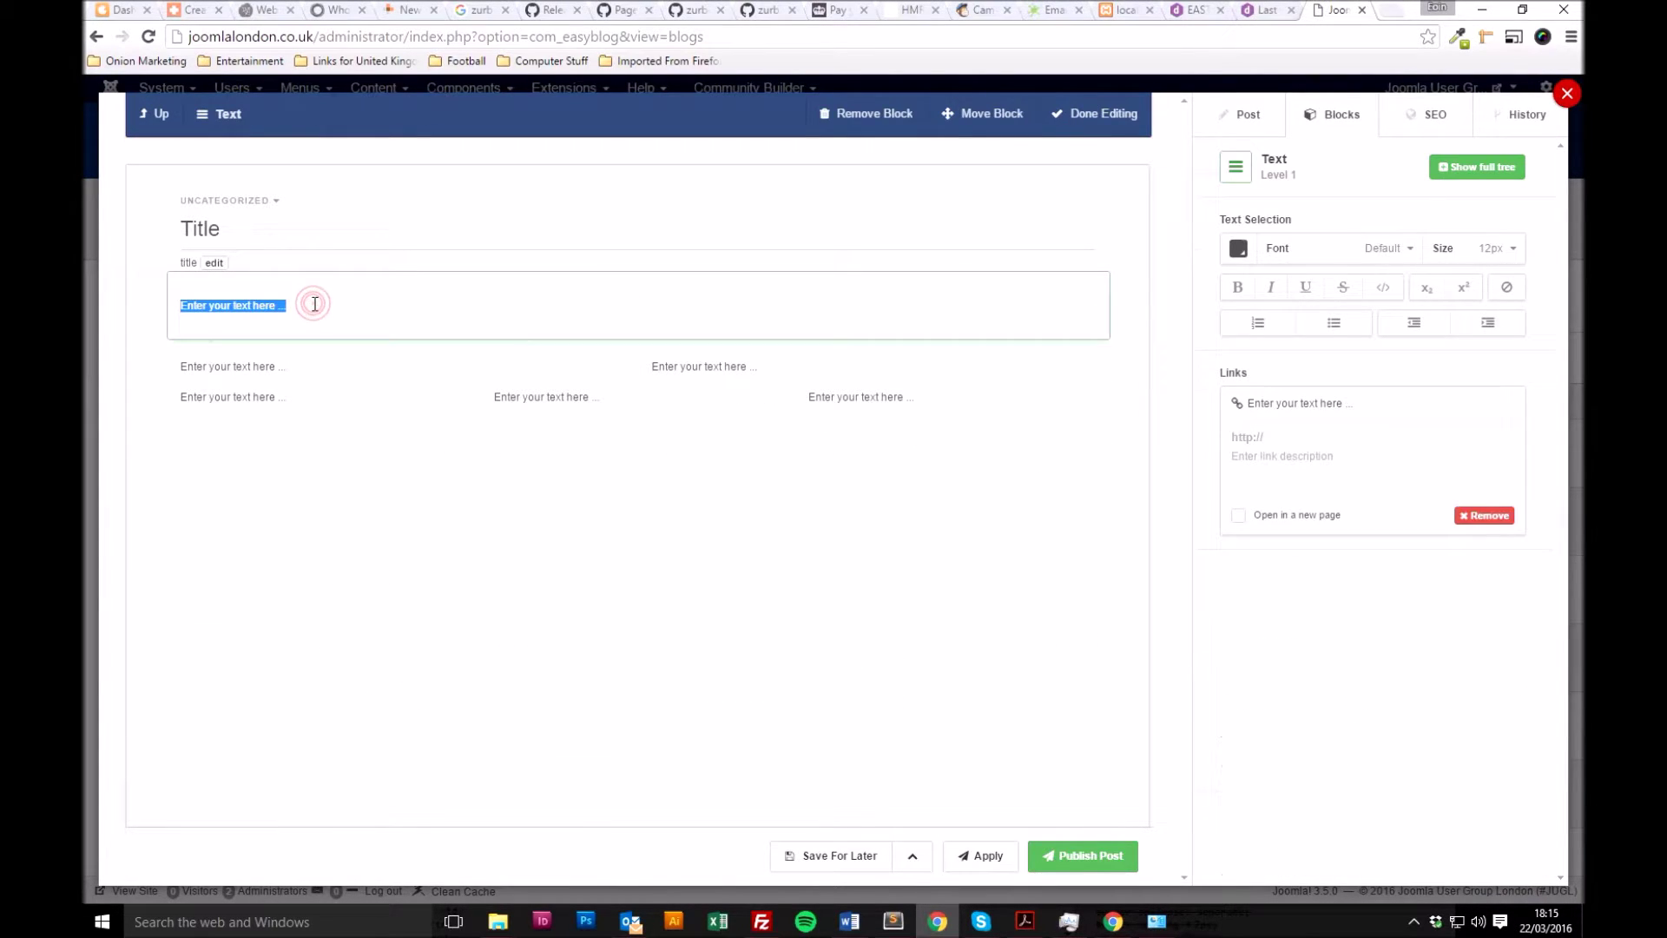
type("This will be my intro text.")
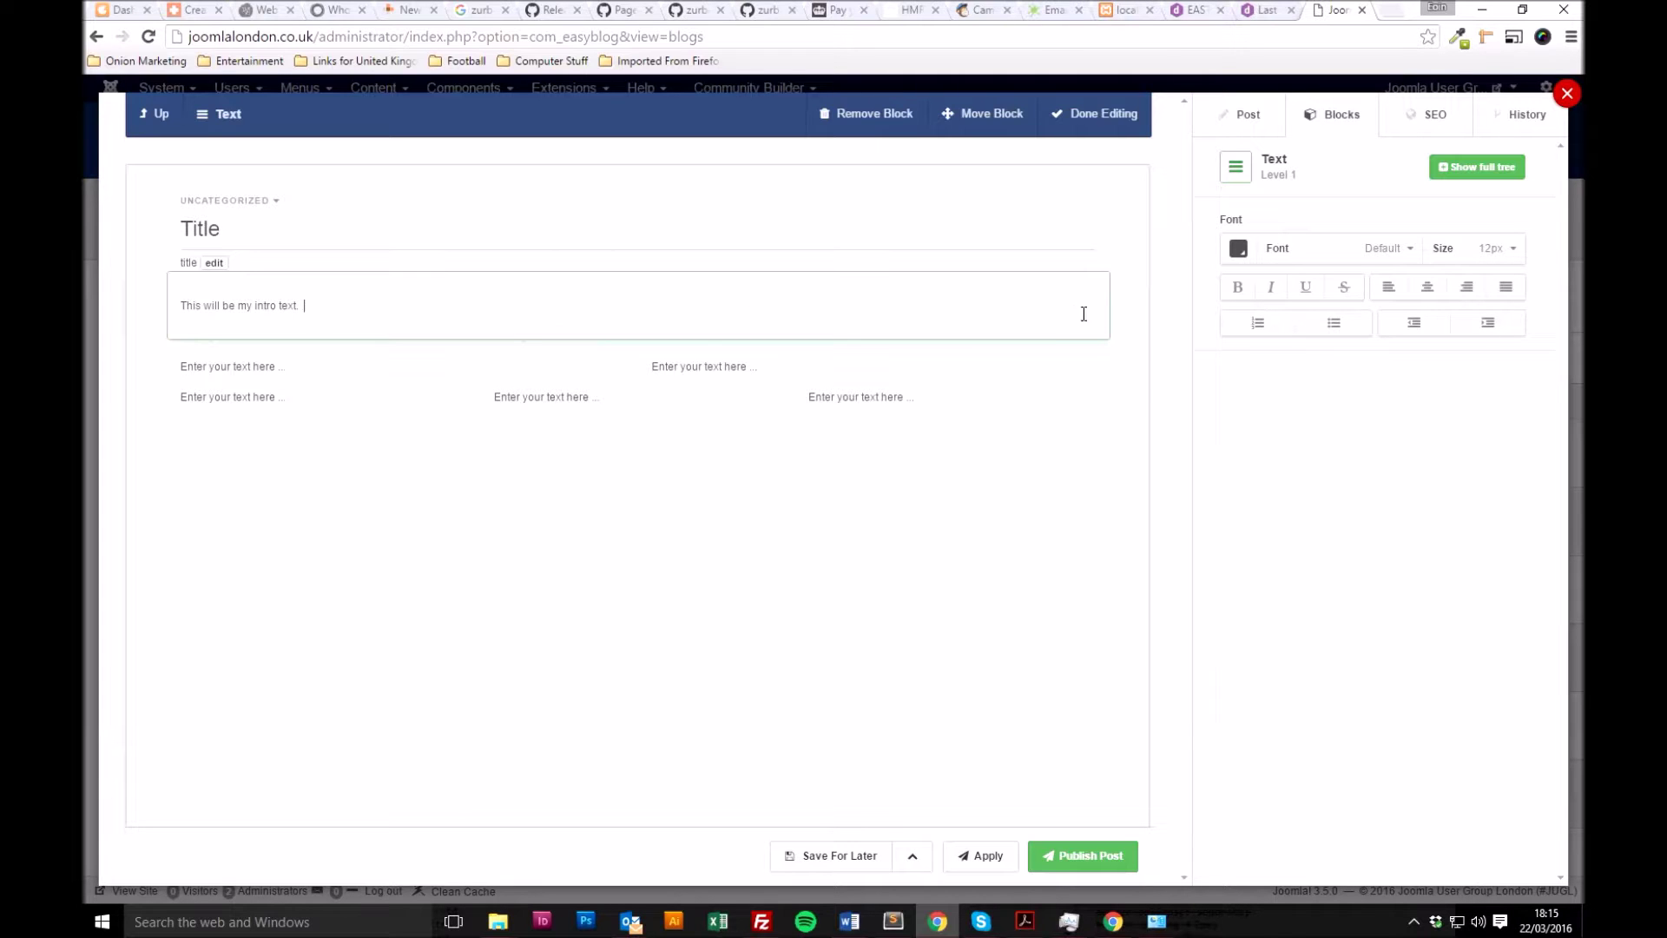
left_click(1155, 336)
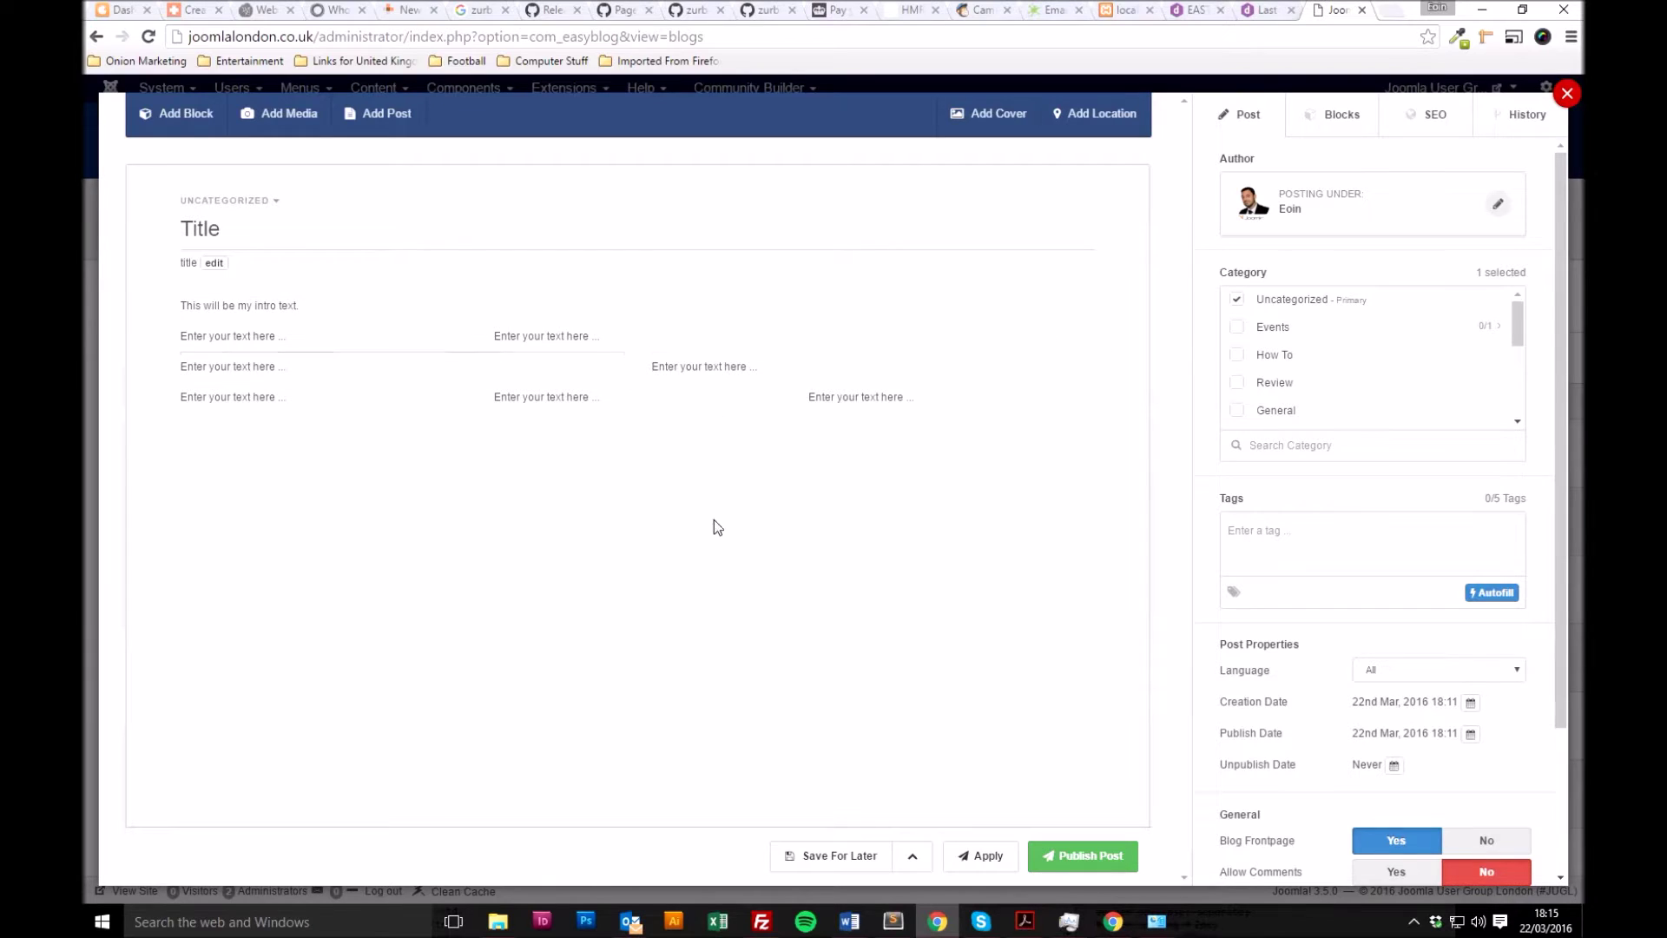
Step: Add a Heading block between the intro text and the first Columns block
left_click(170, 120)
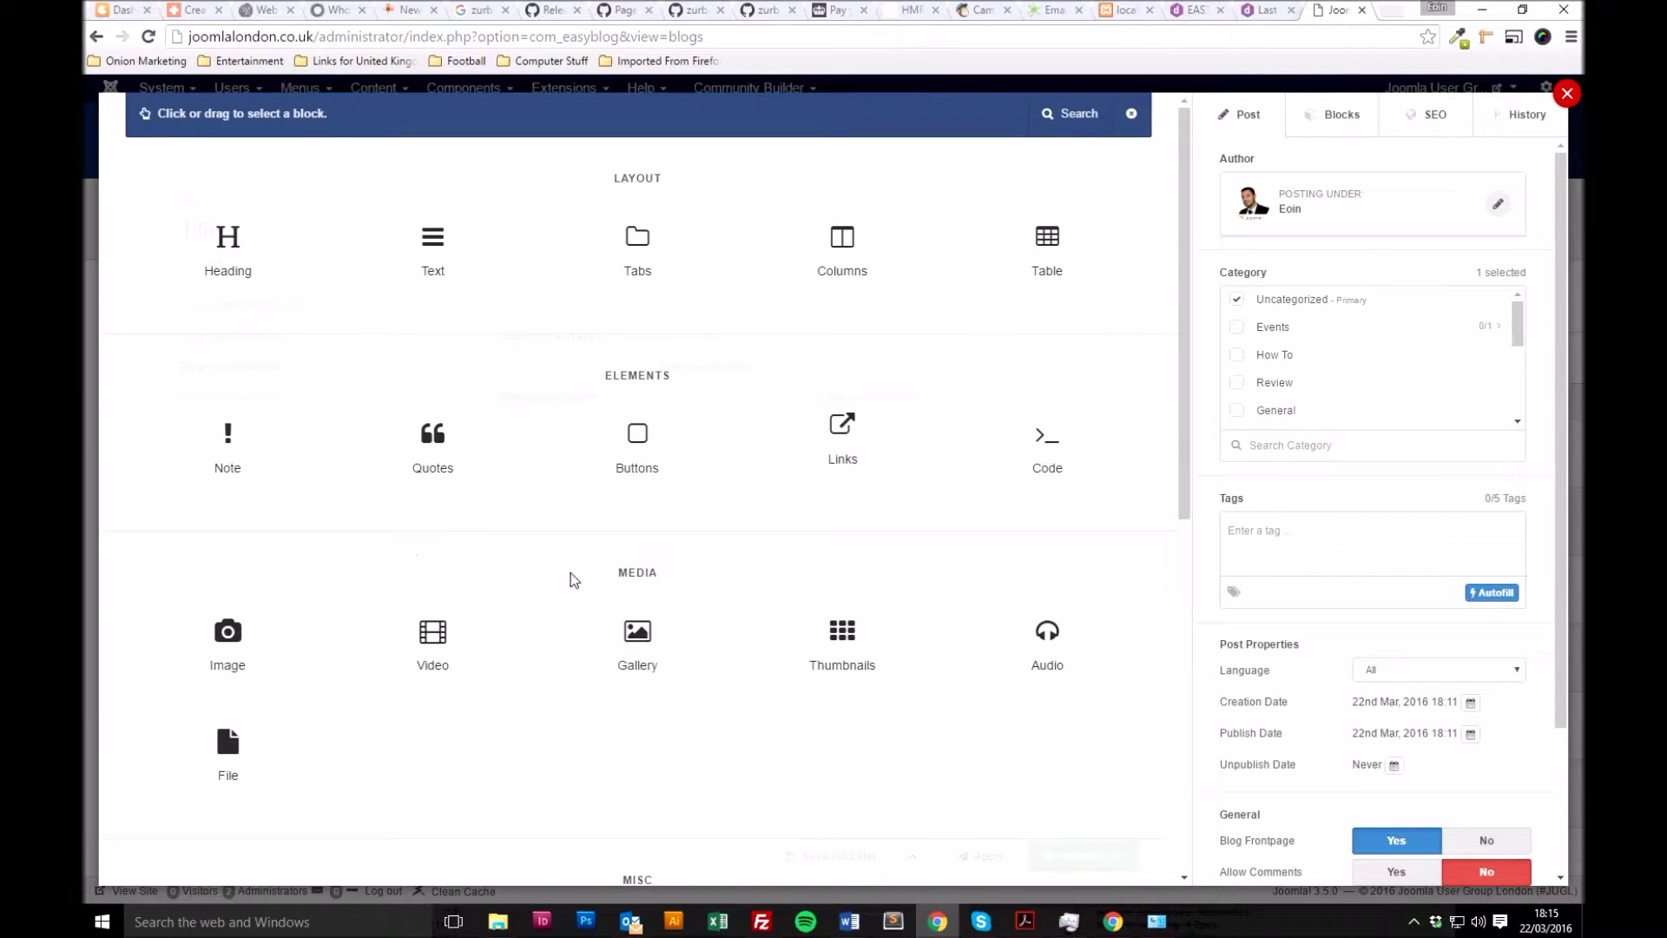
scroll(570, 575, "down", 6)
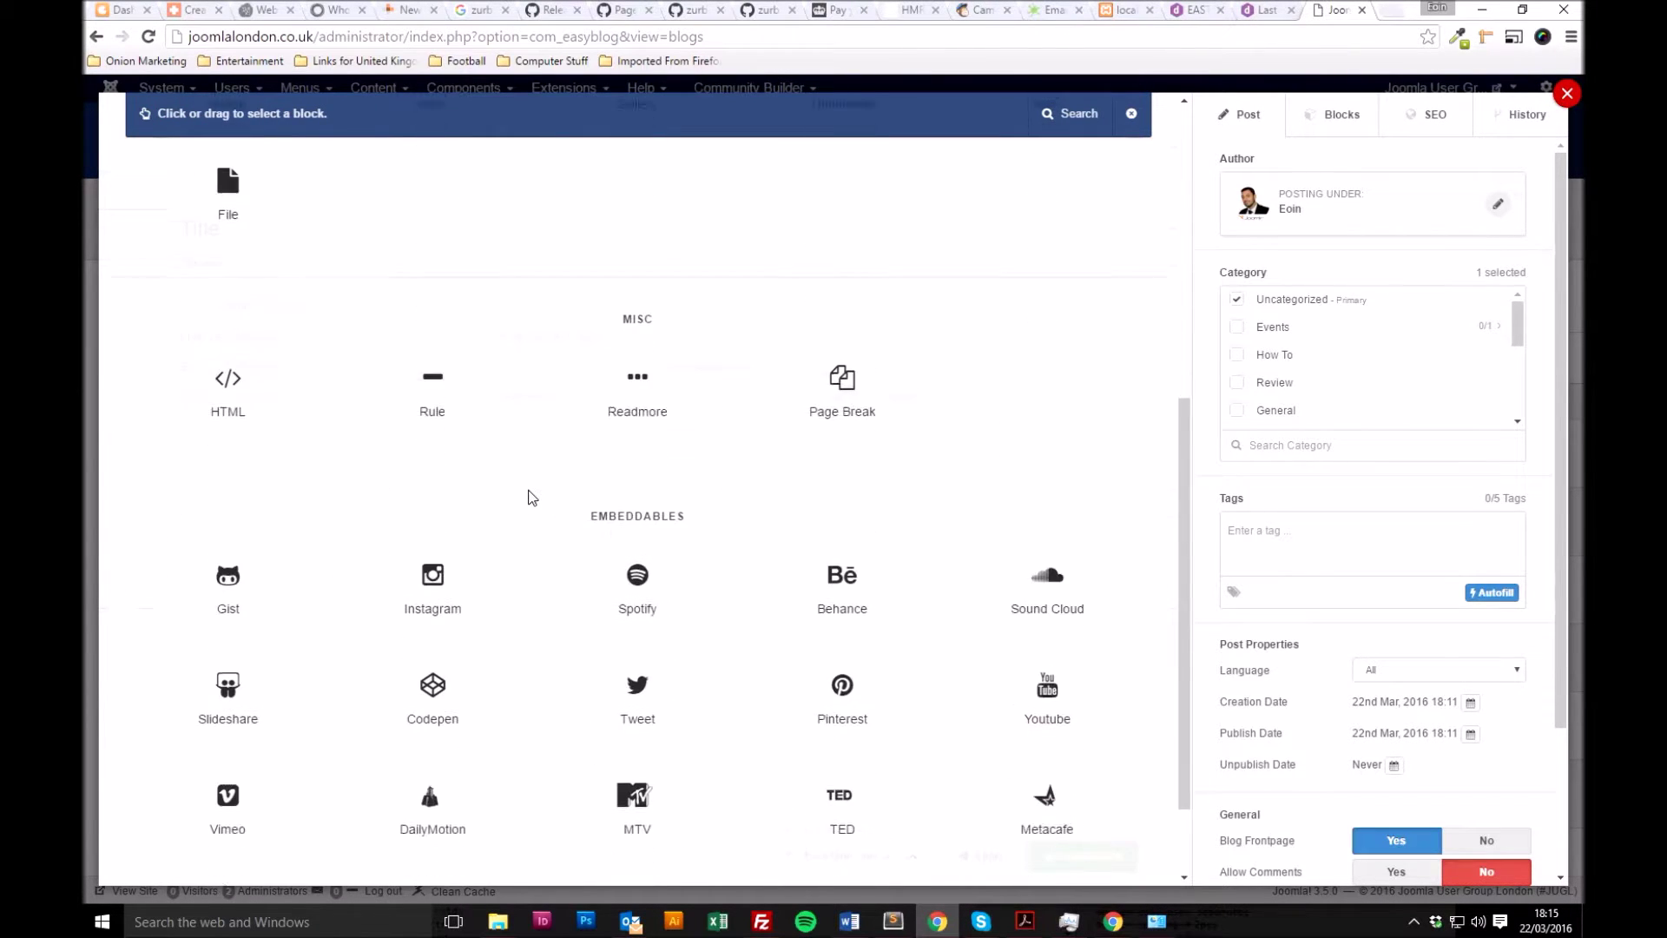
scroll(532, 496, "up", 6)
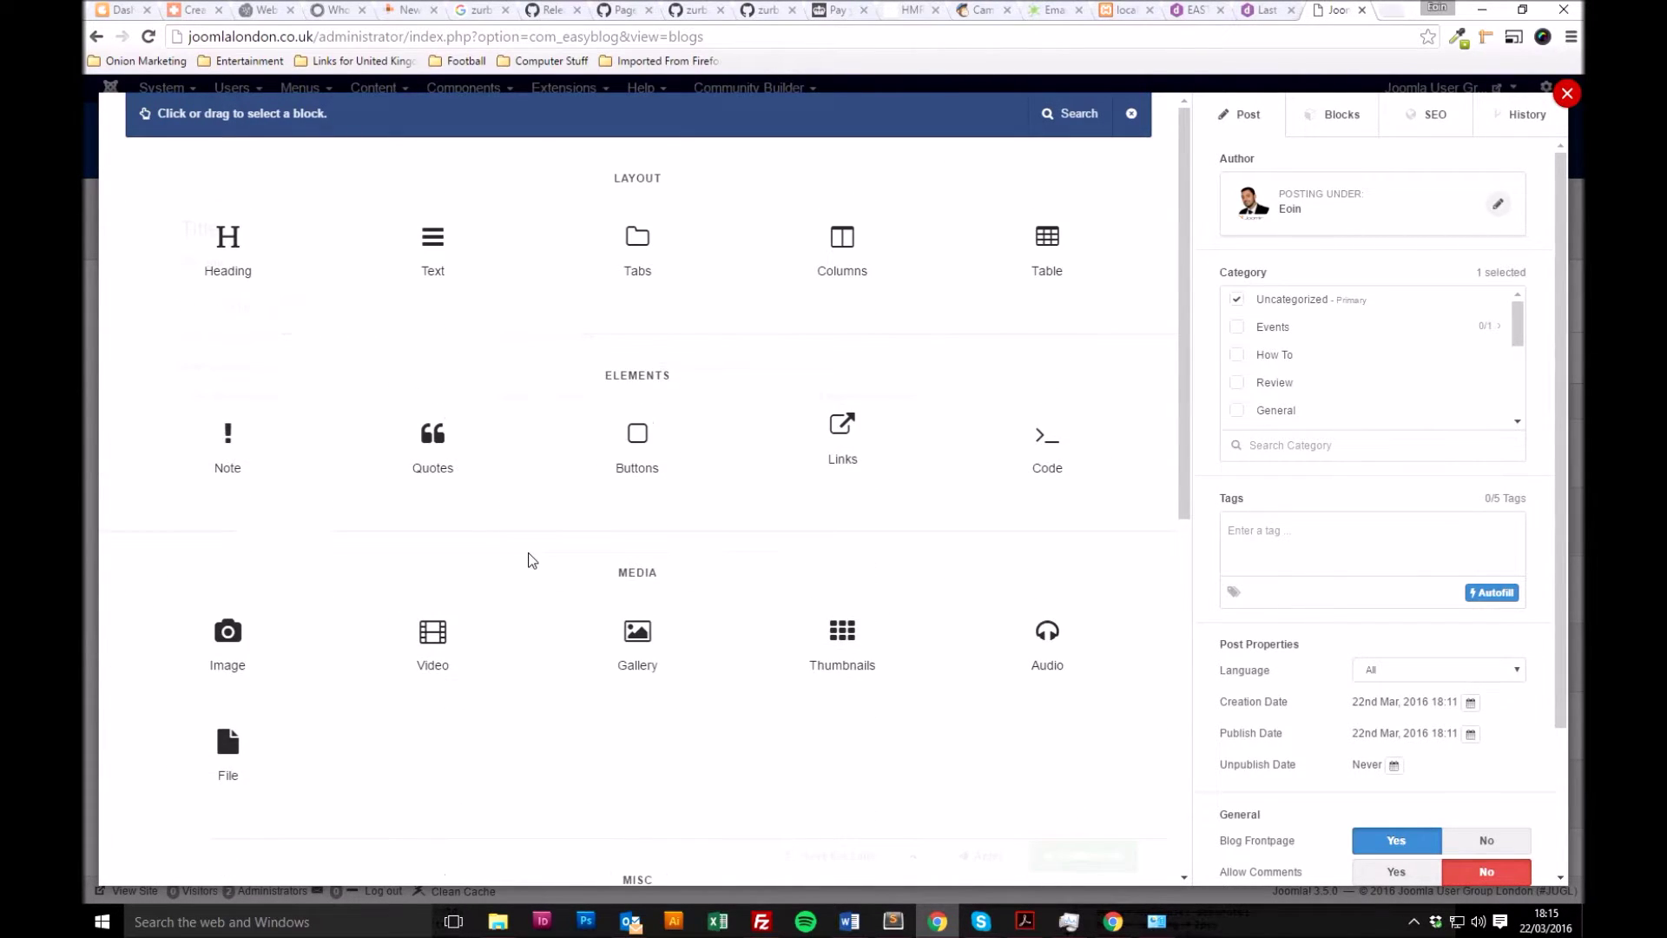
left_click(229, 252)
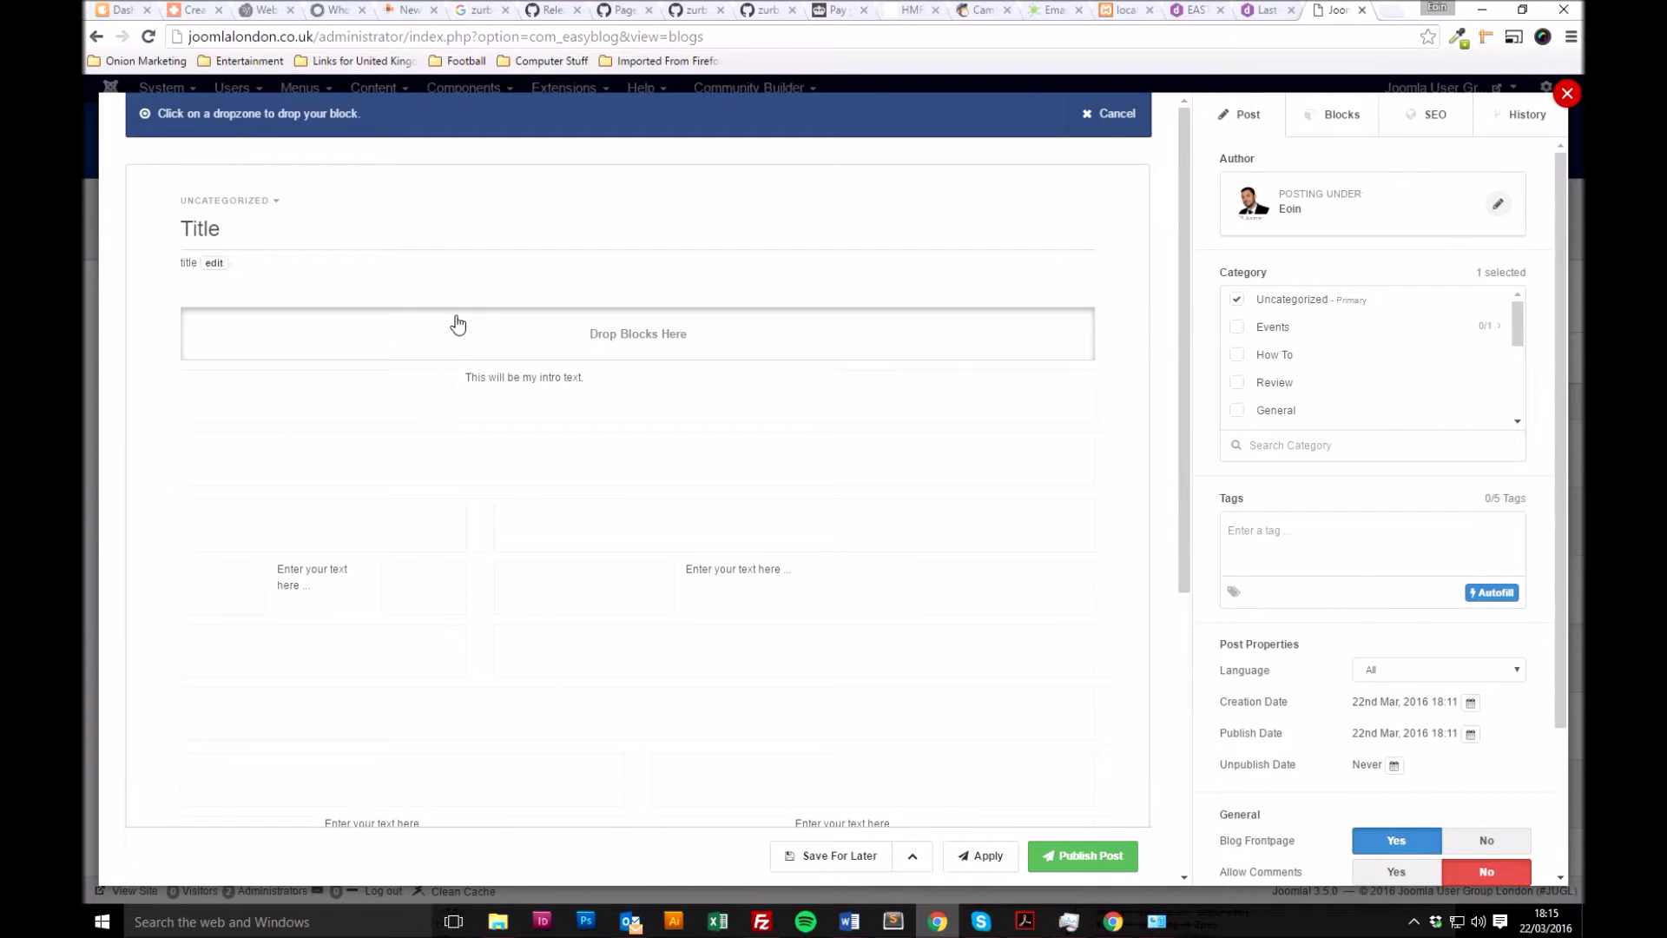
left_click(475, 473)
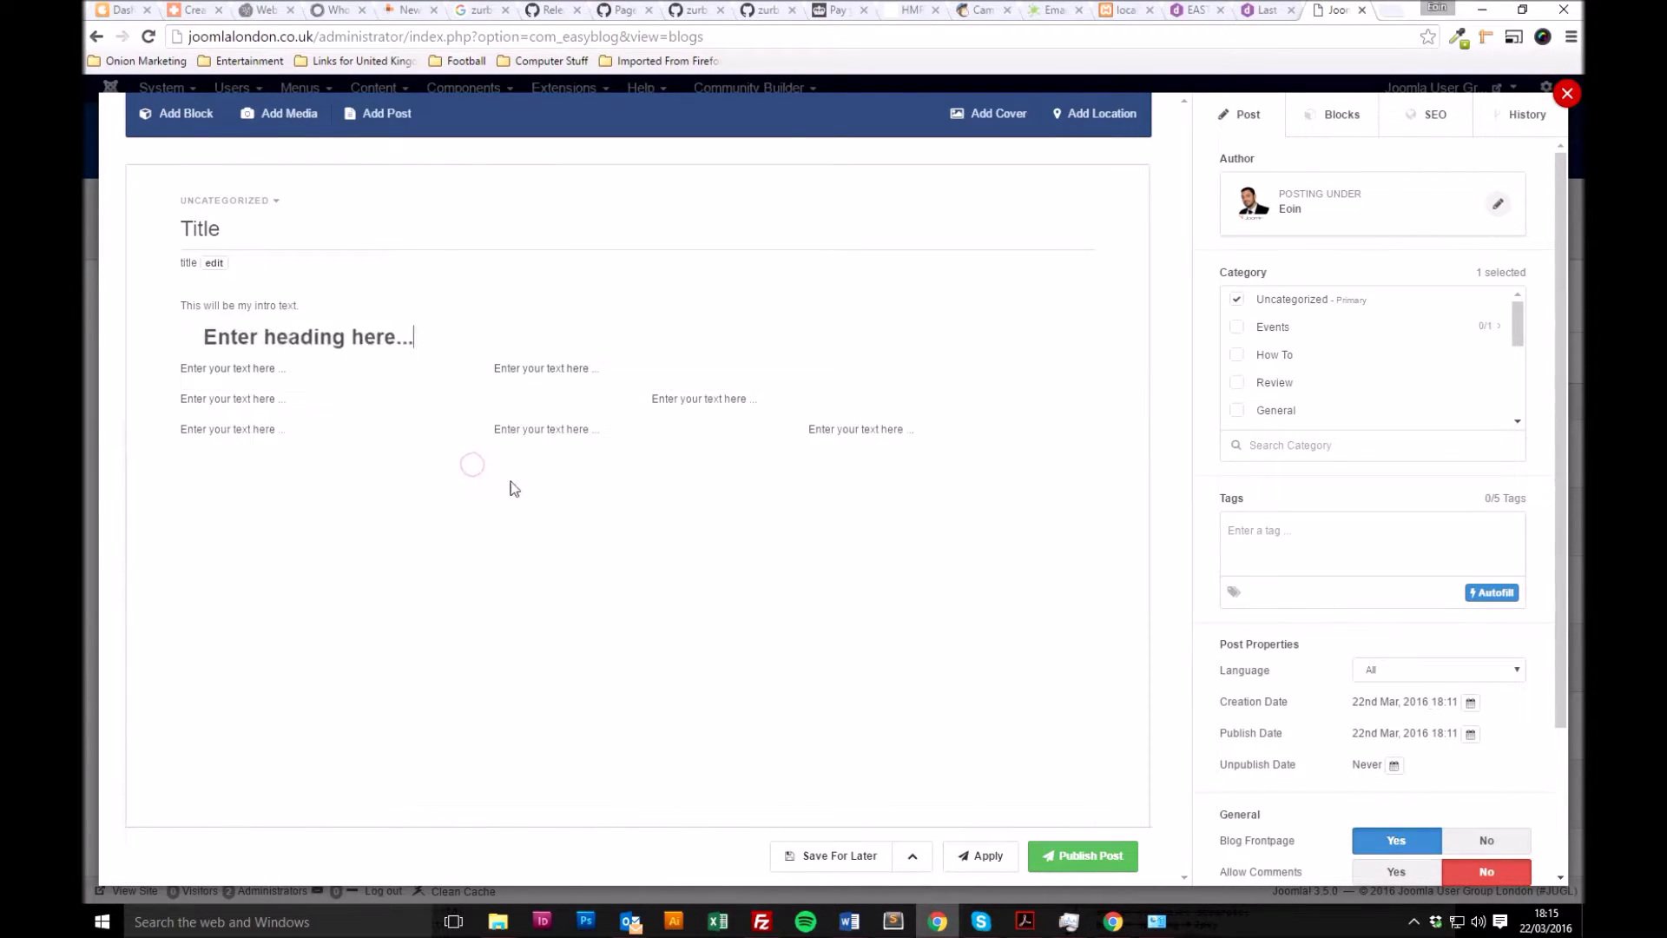
Step: Replace the heading's placeholder text with "I have an awesome heading" and finish editing the block
triple_click(289, 336)
type("I have a")
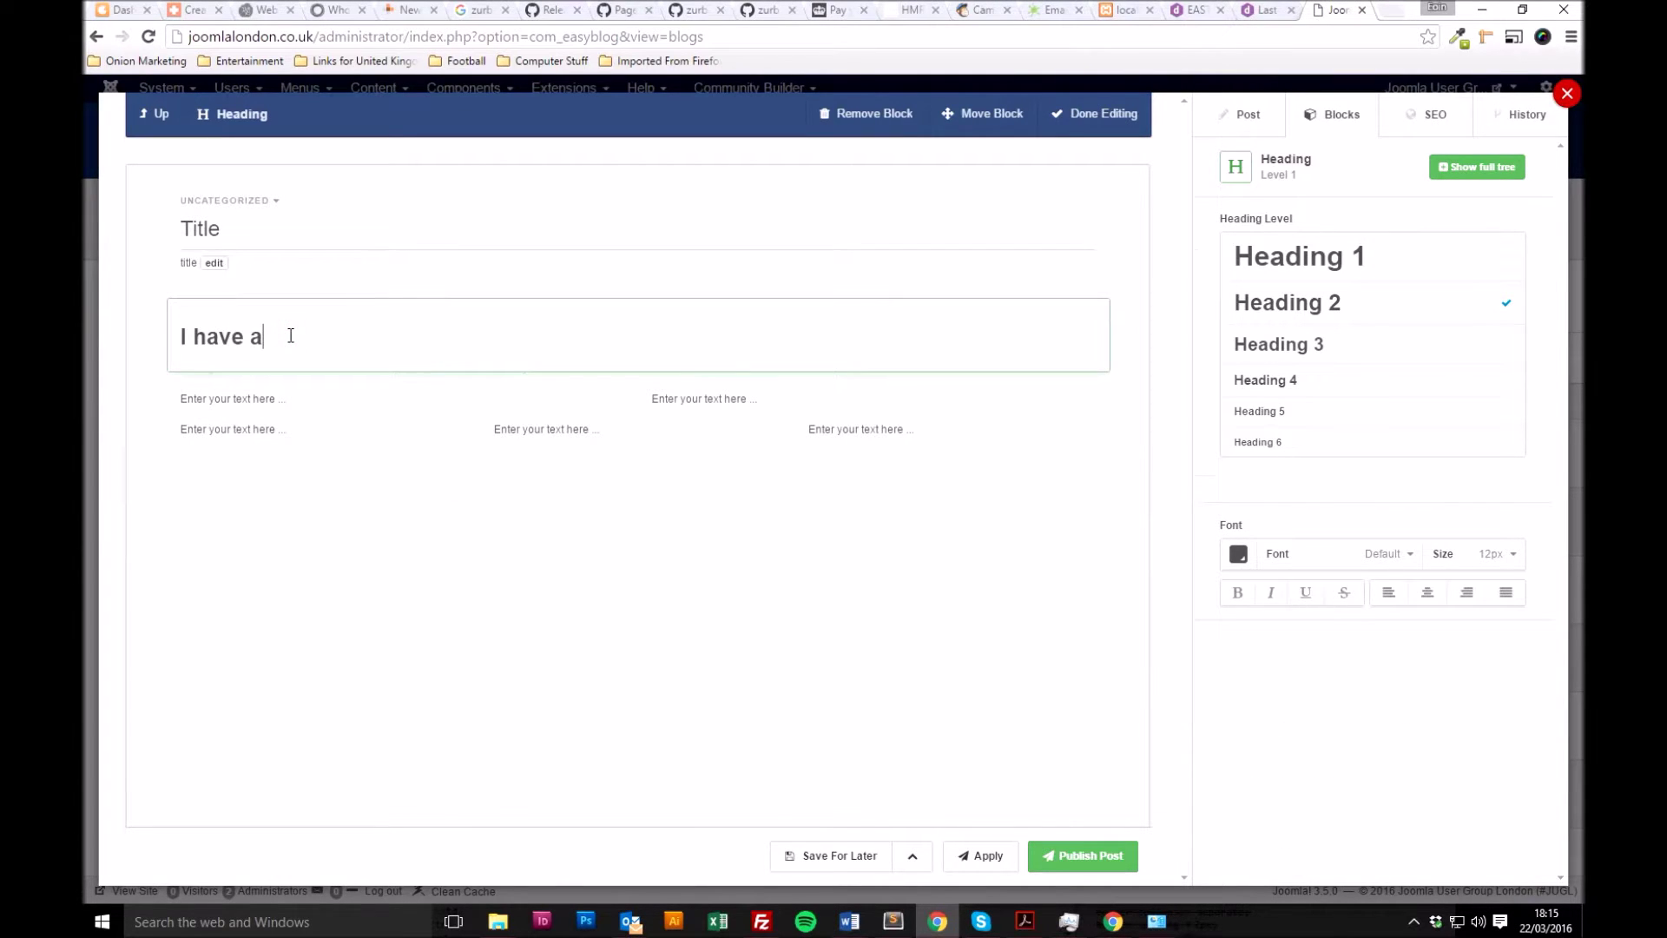
type("n awesome heading")
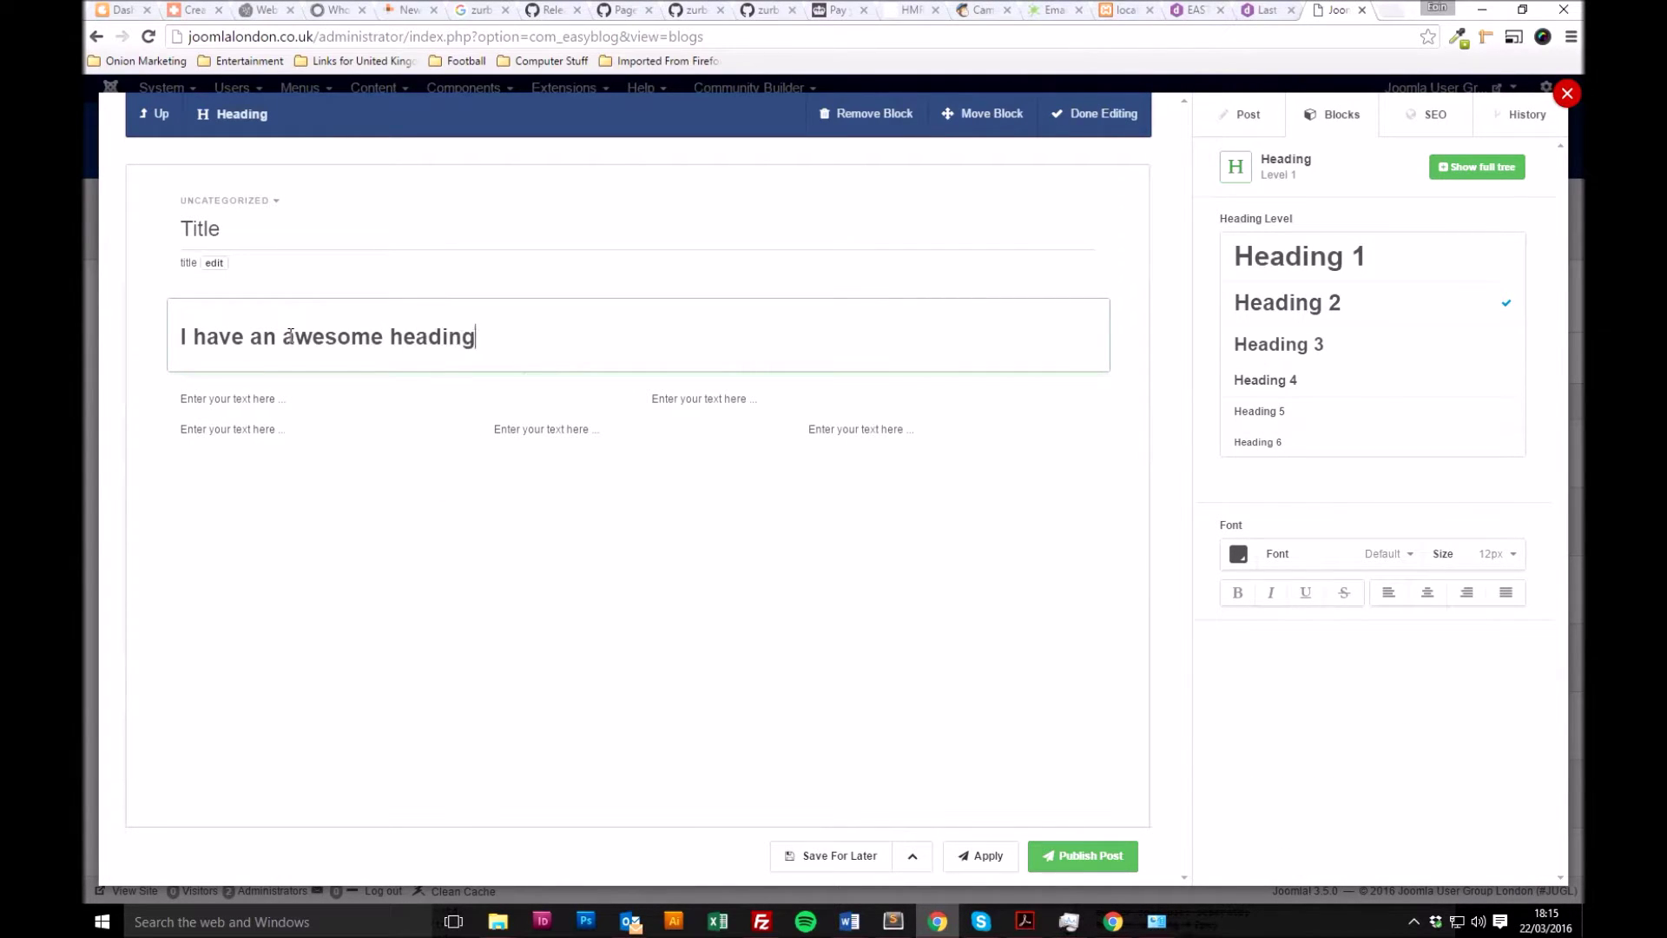
left_click(1156, 562)
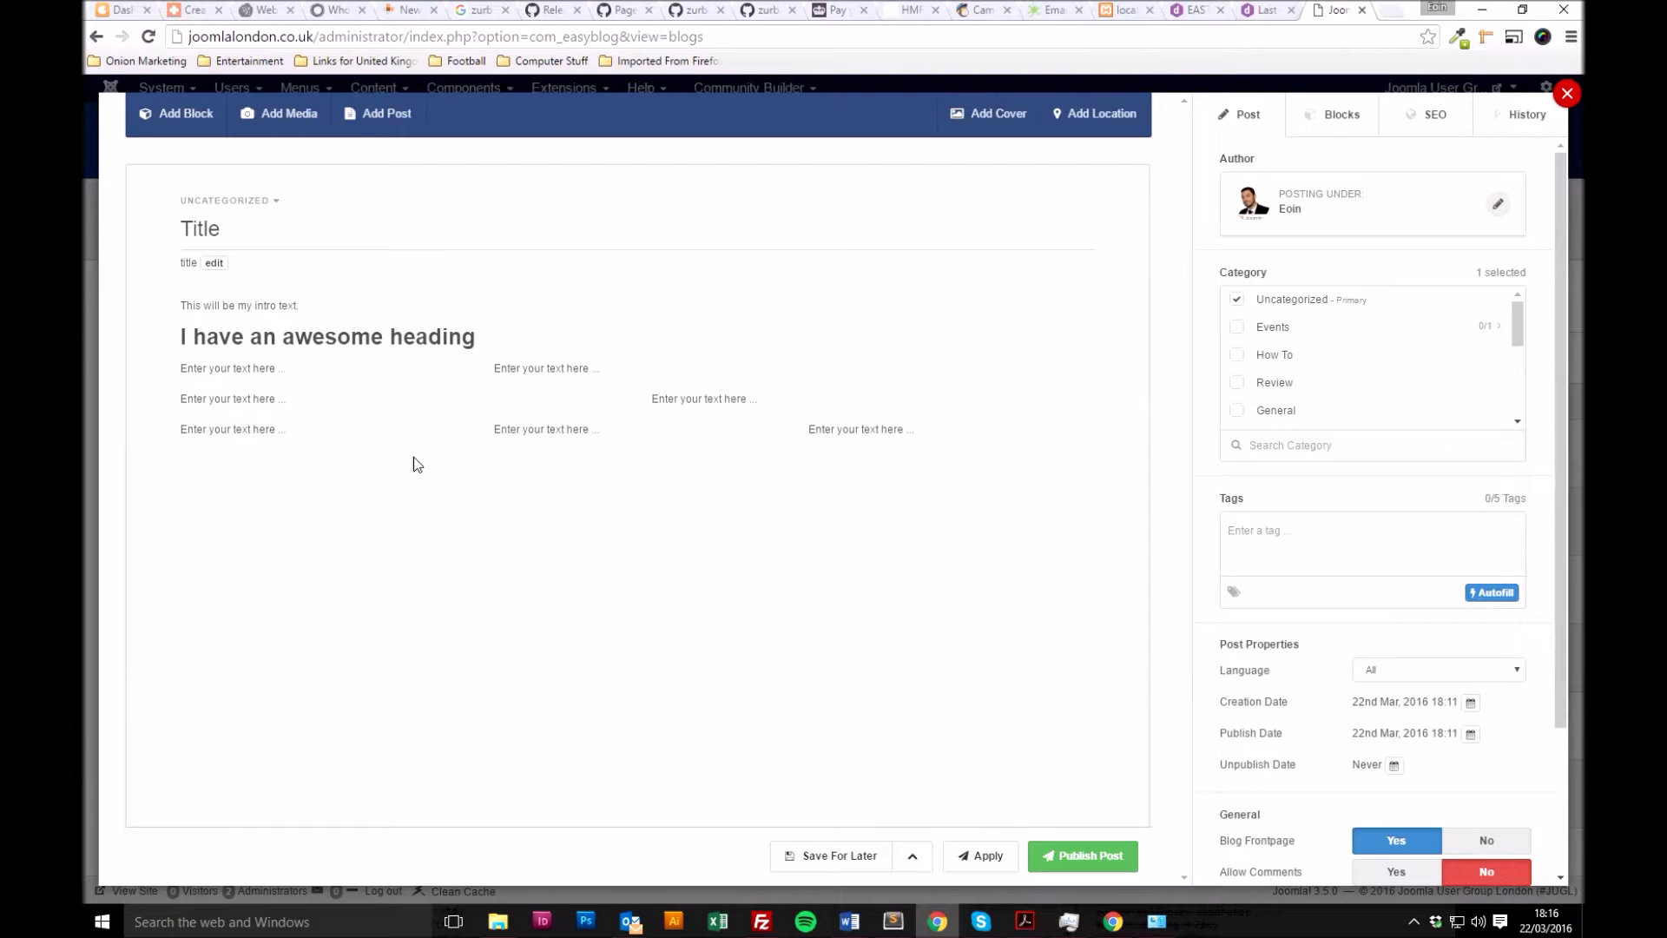
double_click(363, 335)
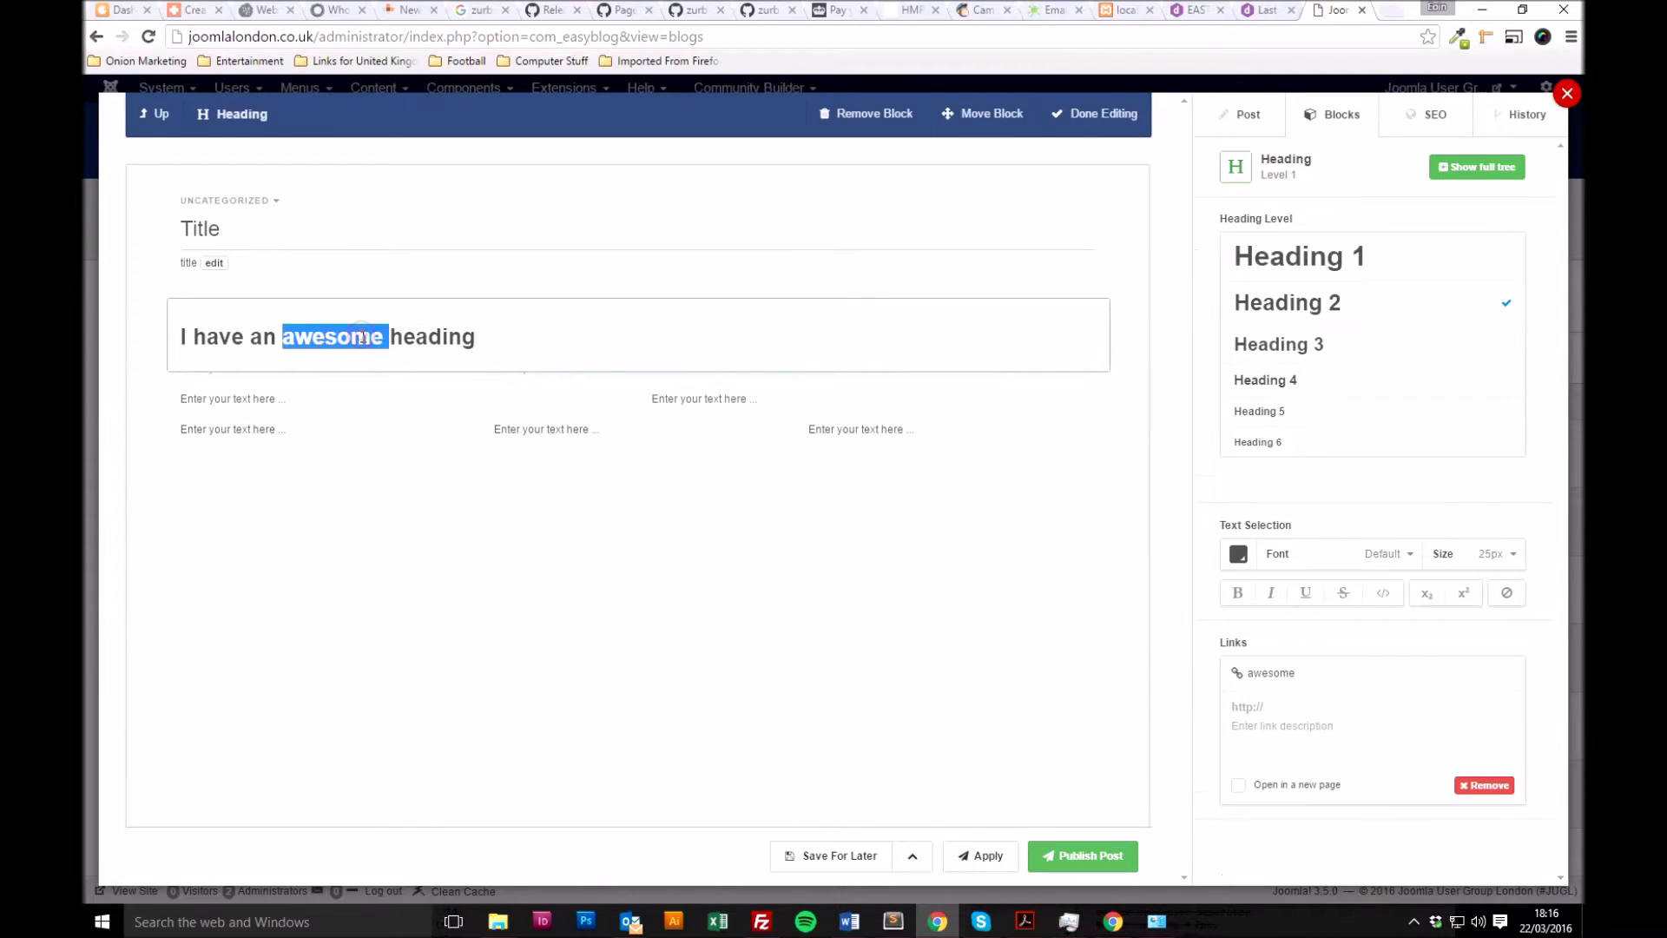
left_click(363, 335)
left_click_drag(486, 336, 404, 336)
triple_click(484, 336)
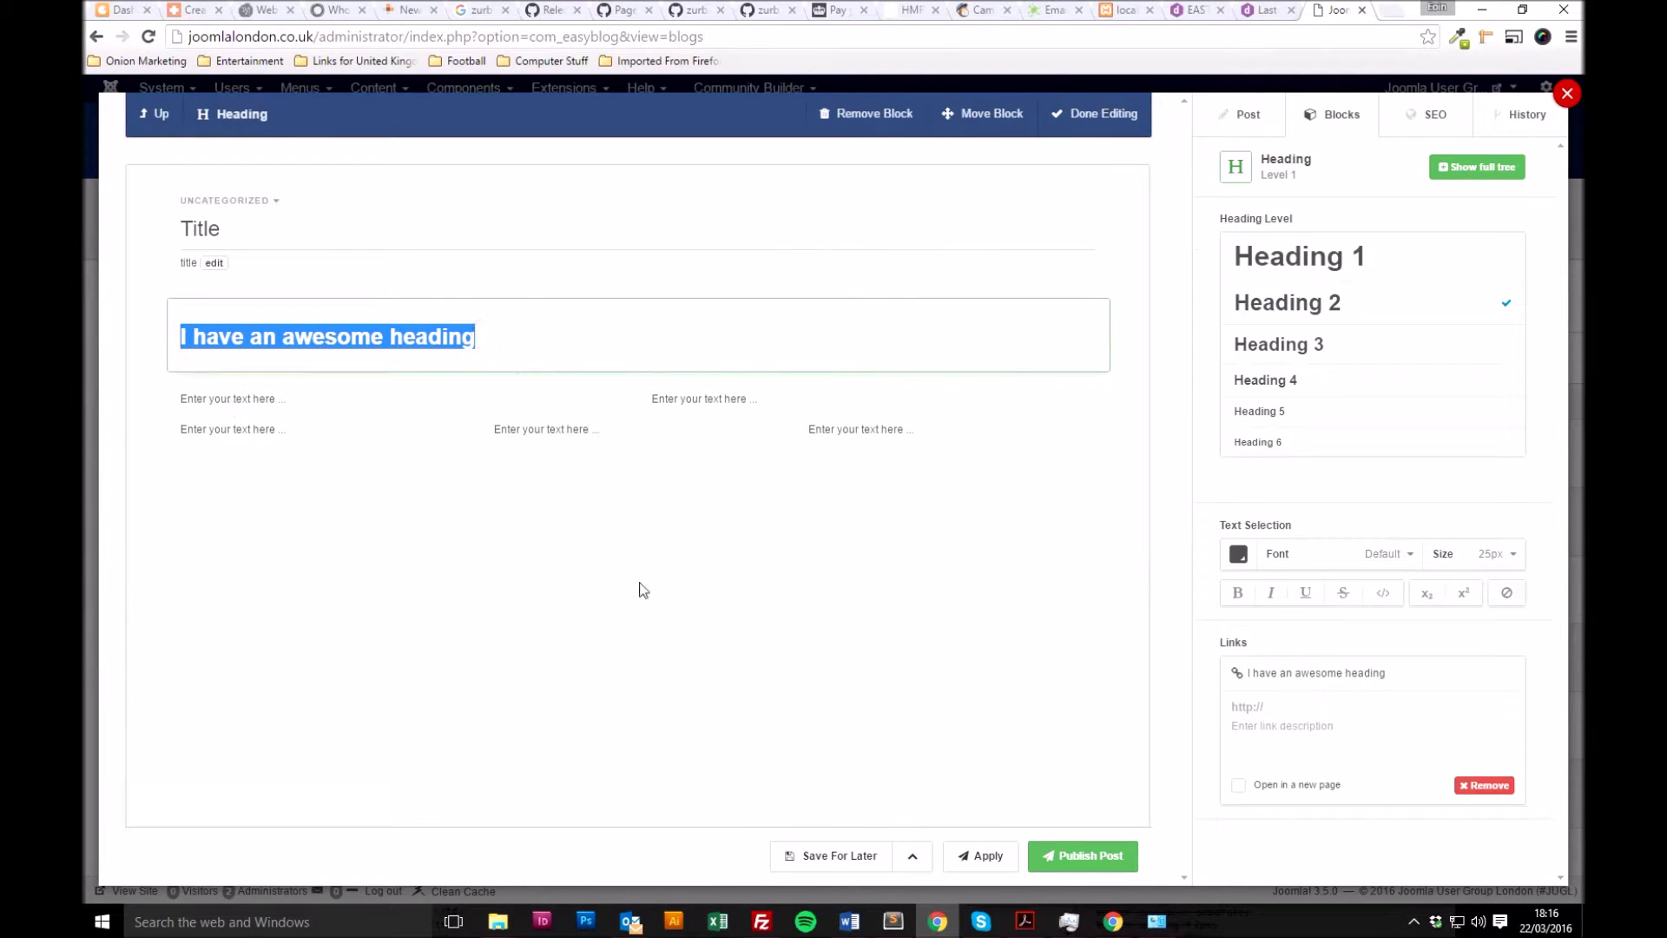
left_click(1295, 710)
type("ww")
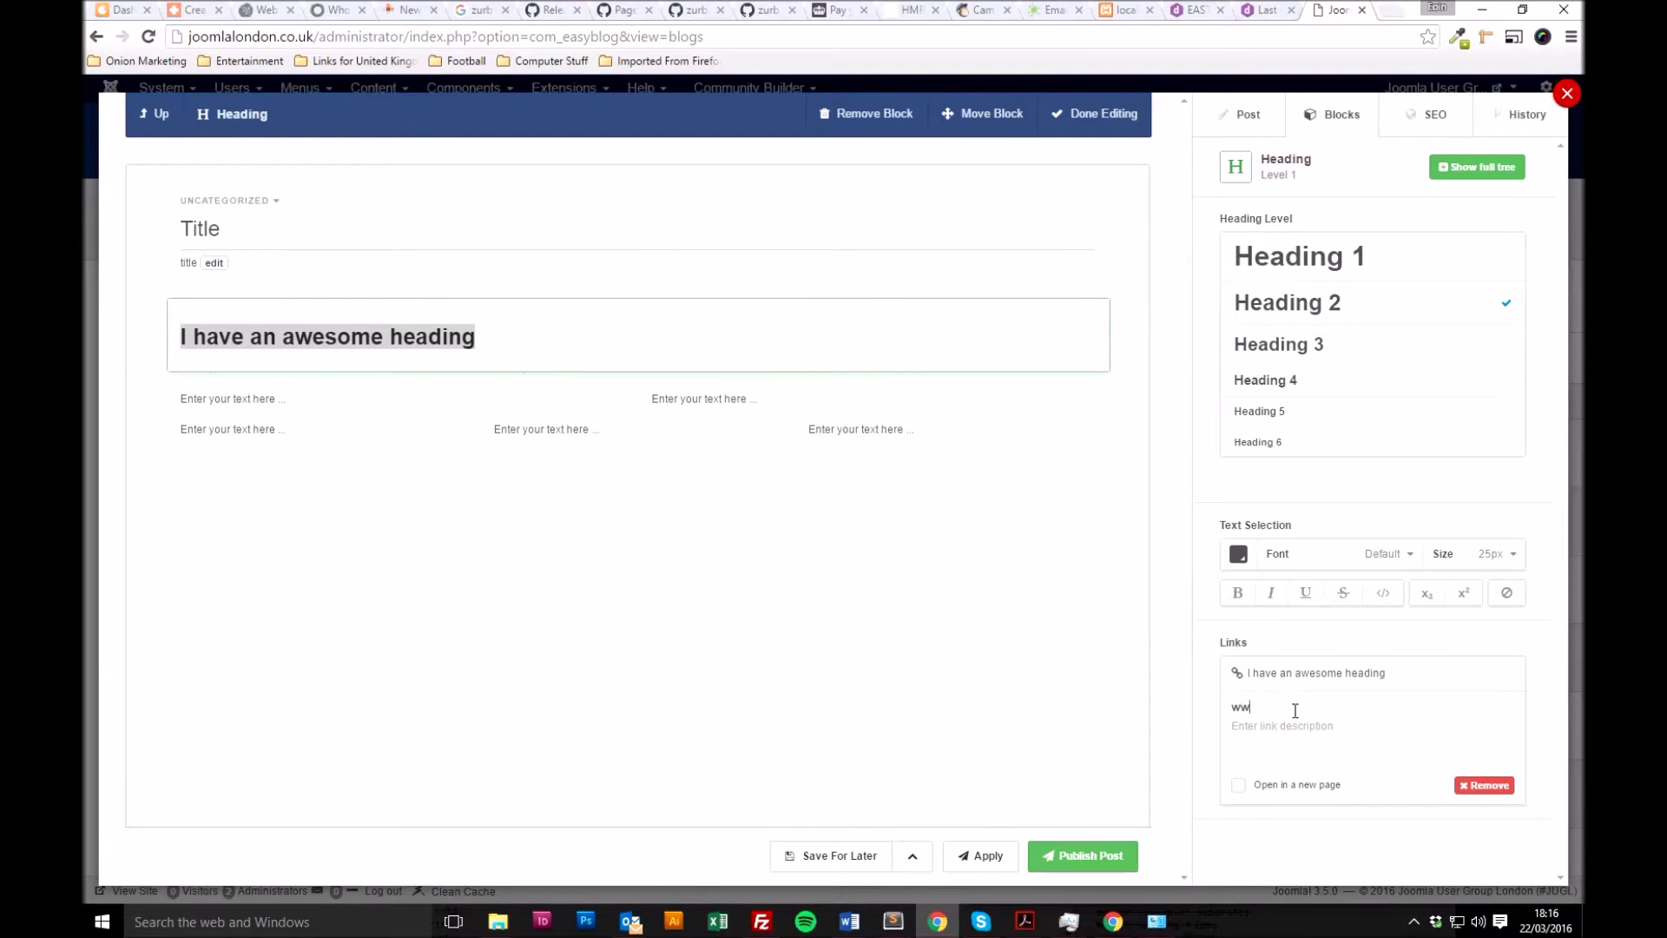
type("w.google.co.uk")
left_click(1163, 617)
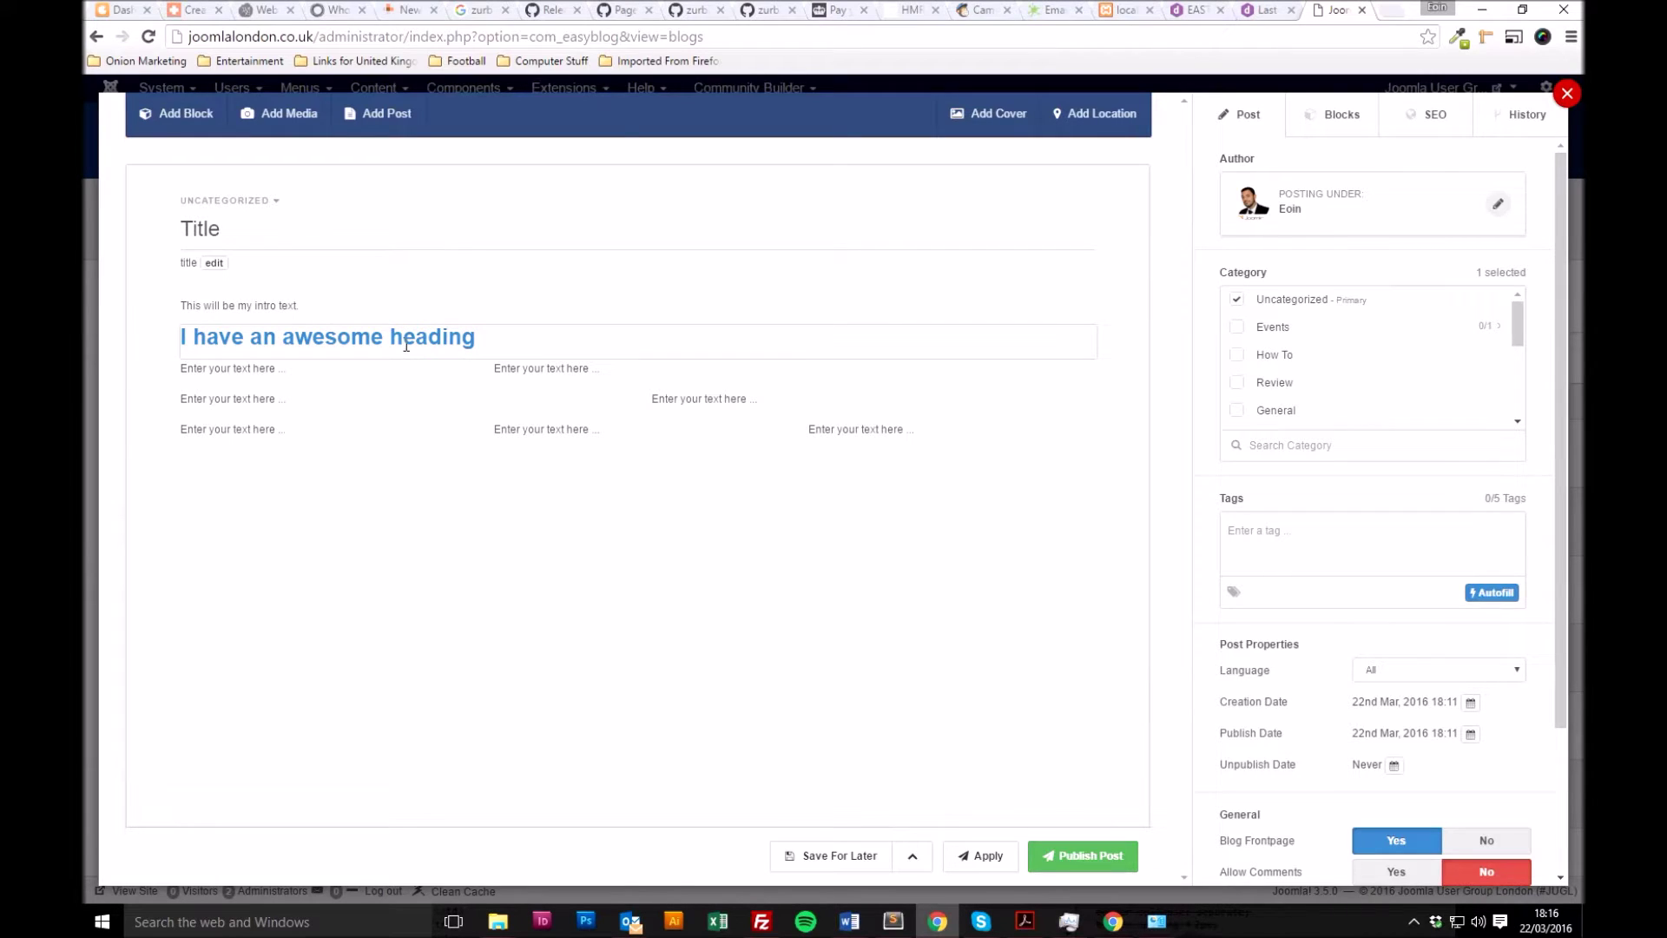
Step: Remove the web address from the whole heading's link
left_click(346, 352)
left_click(295, 337)
left_click_drag(474, 335, 181, 340)
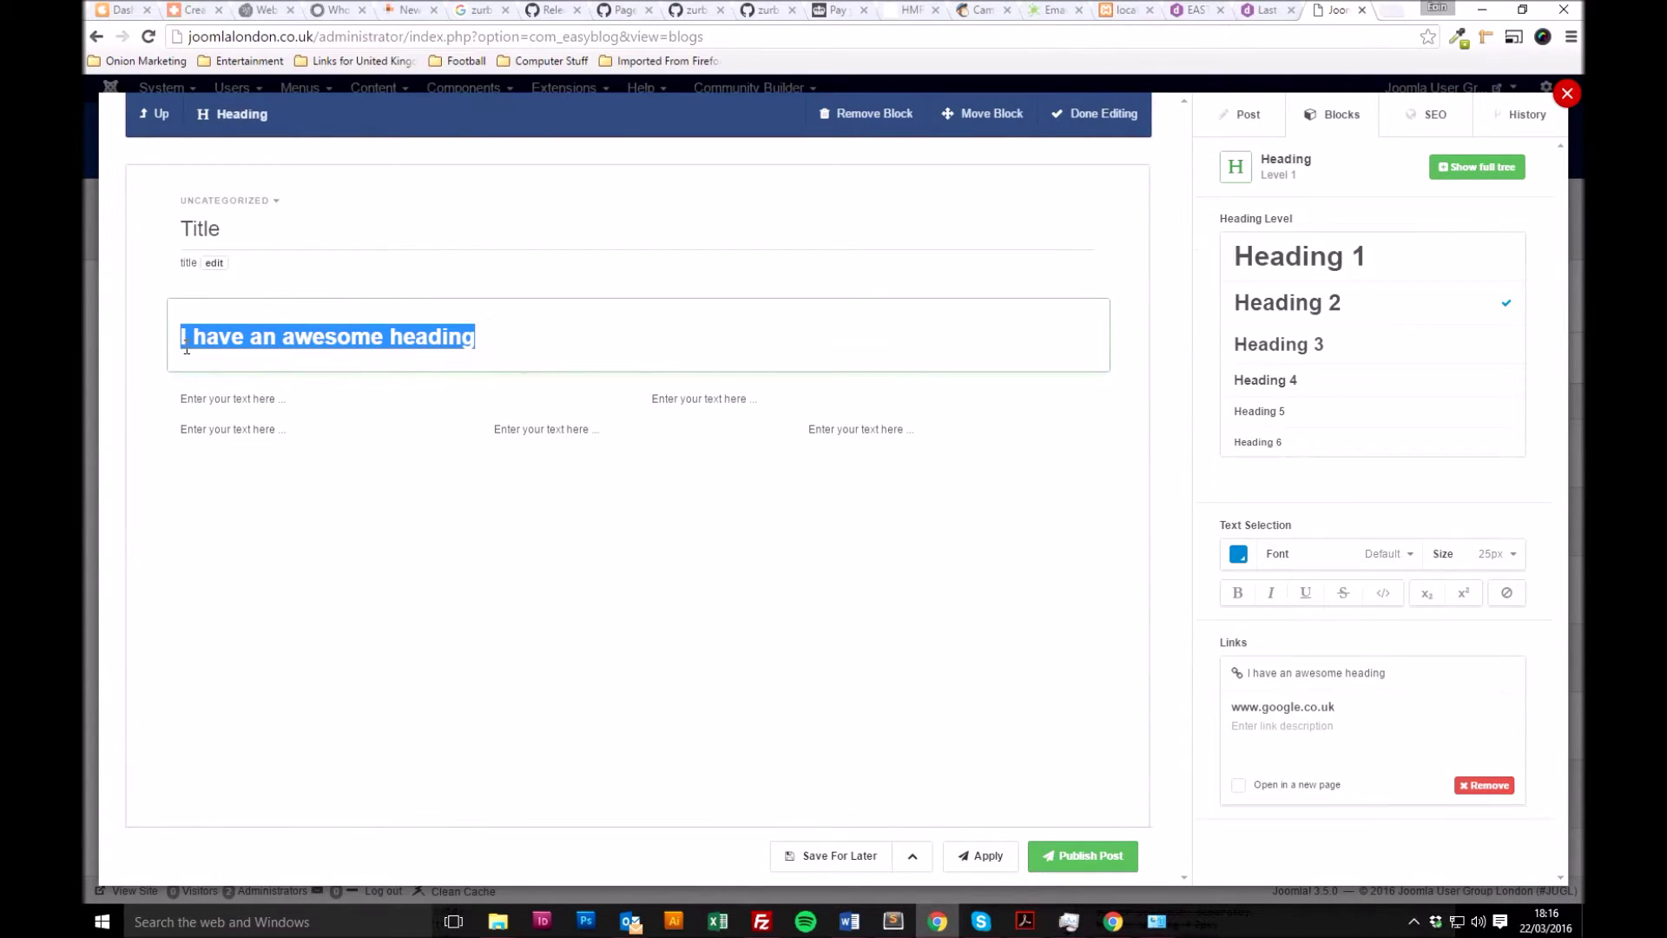
left_click(1366, 702)
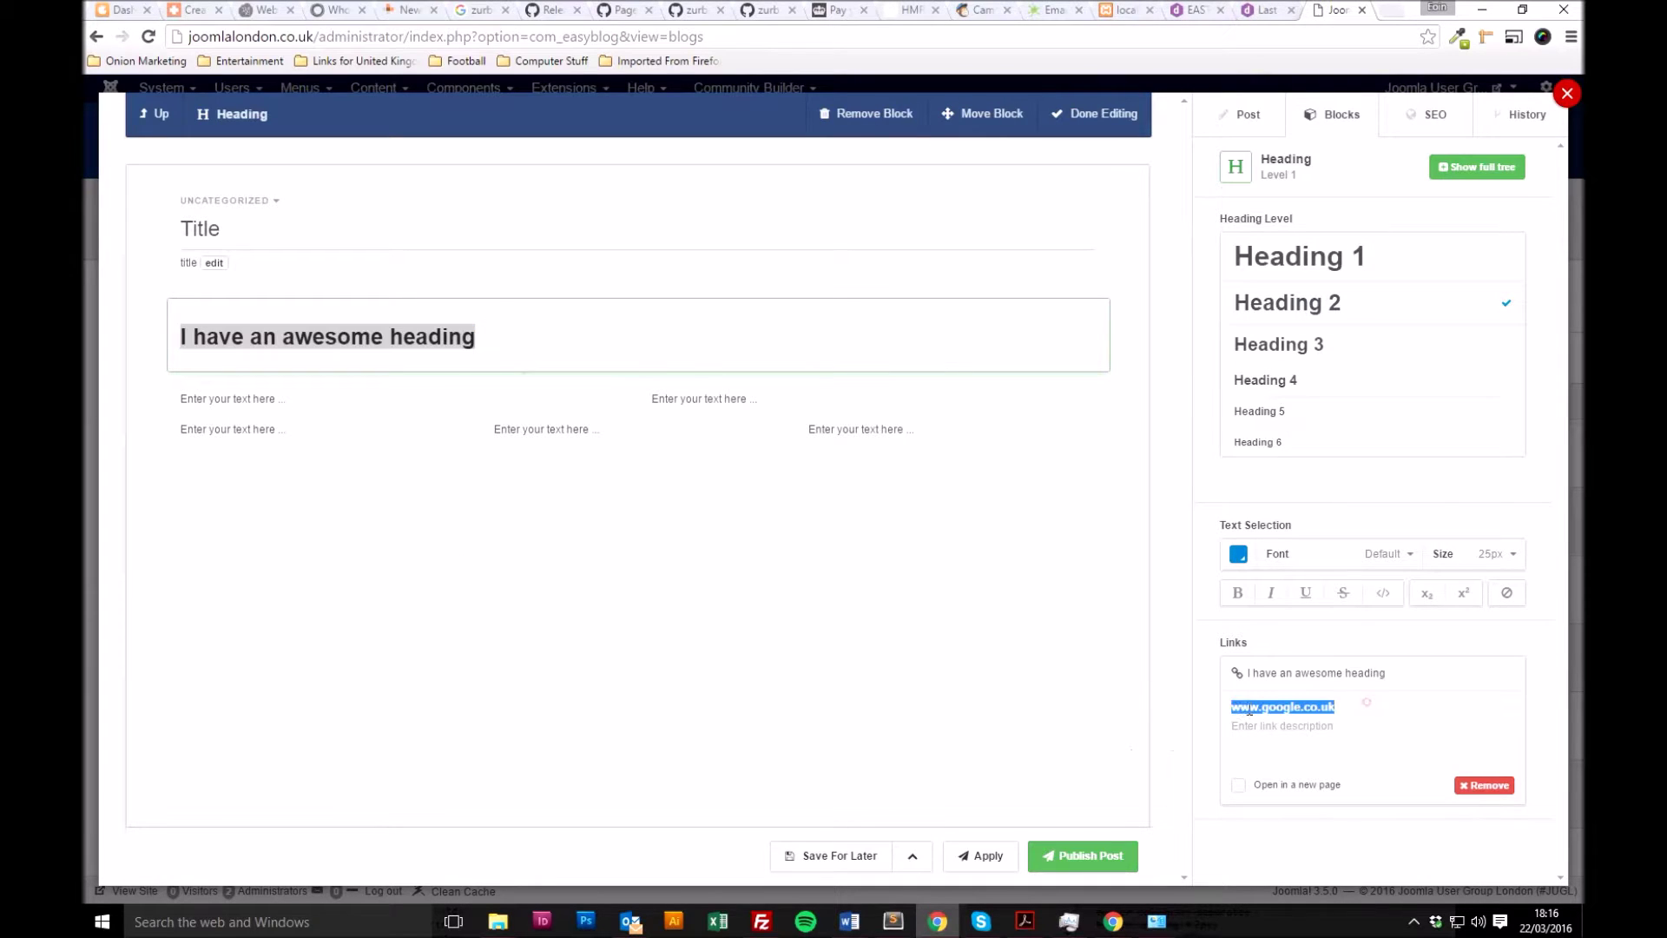
key("BackSpace")
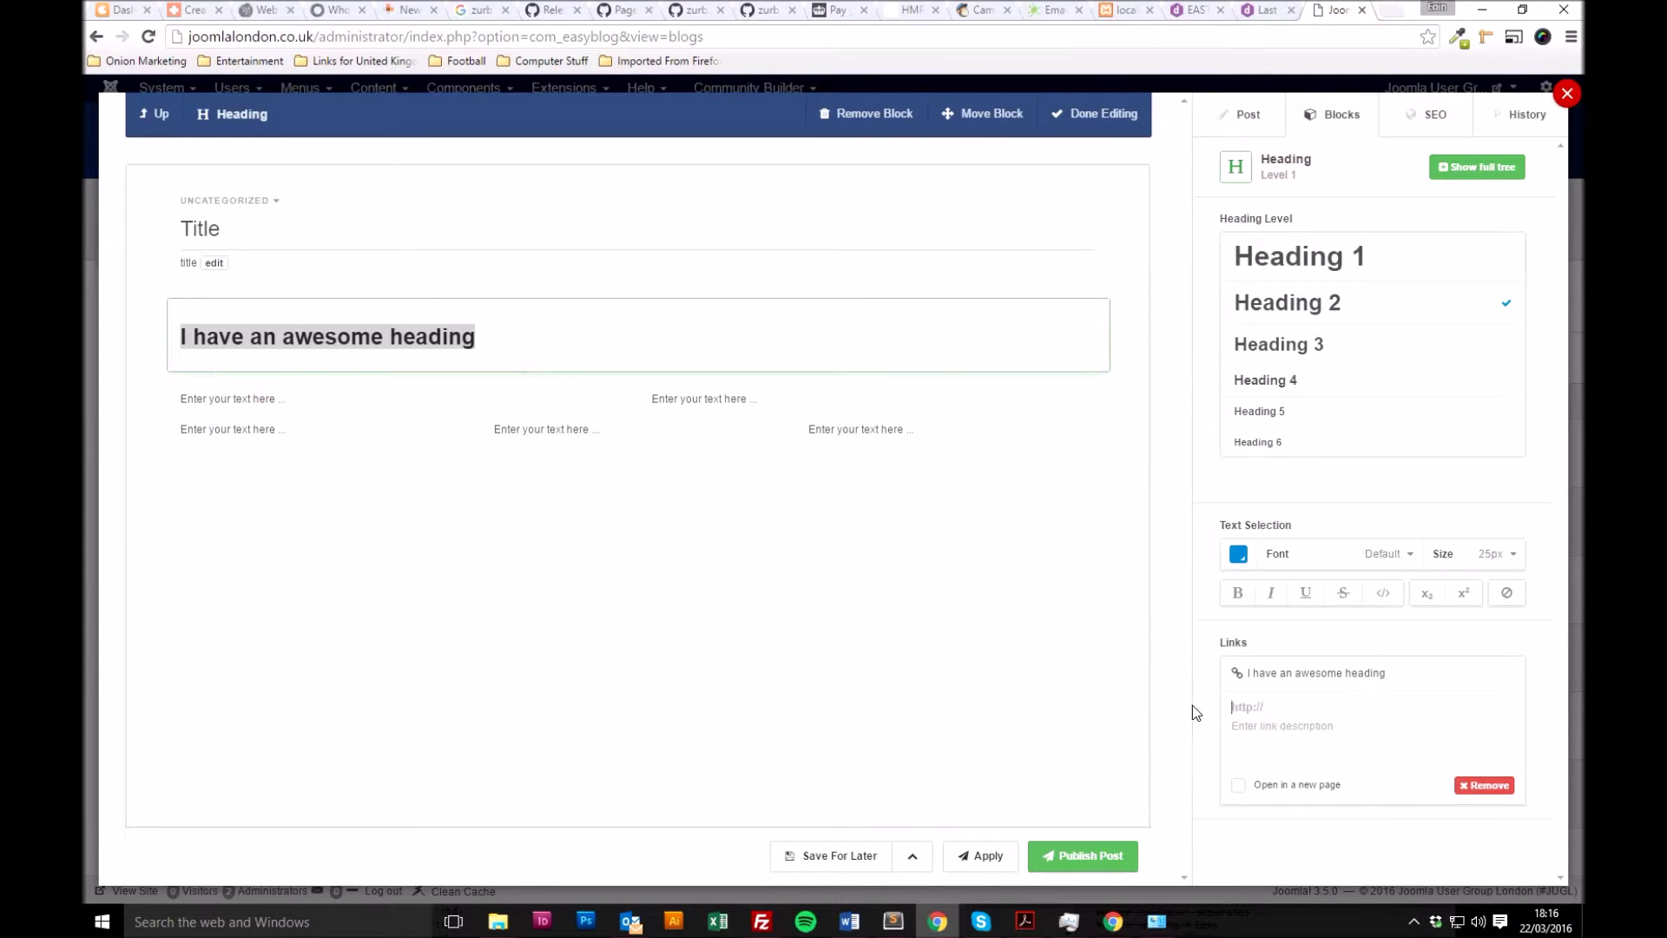
left_click(1166, 649)
left_click(443, 348)
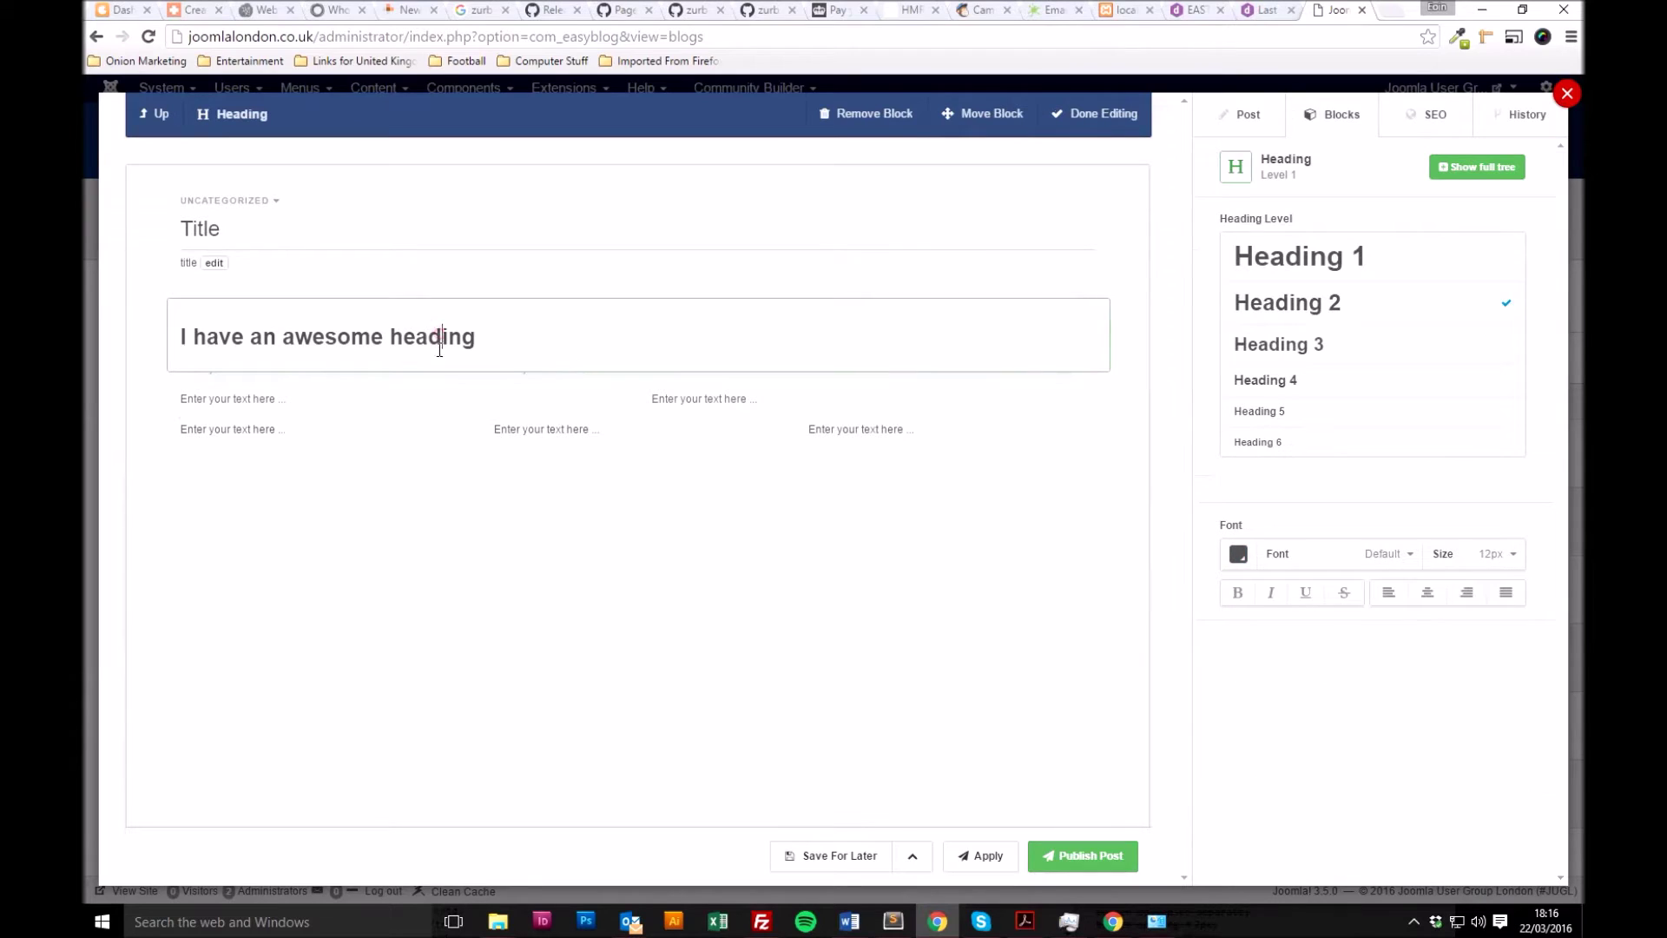
left_click_drag(182, 344, 232, 341)
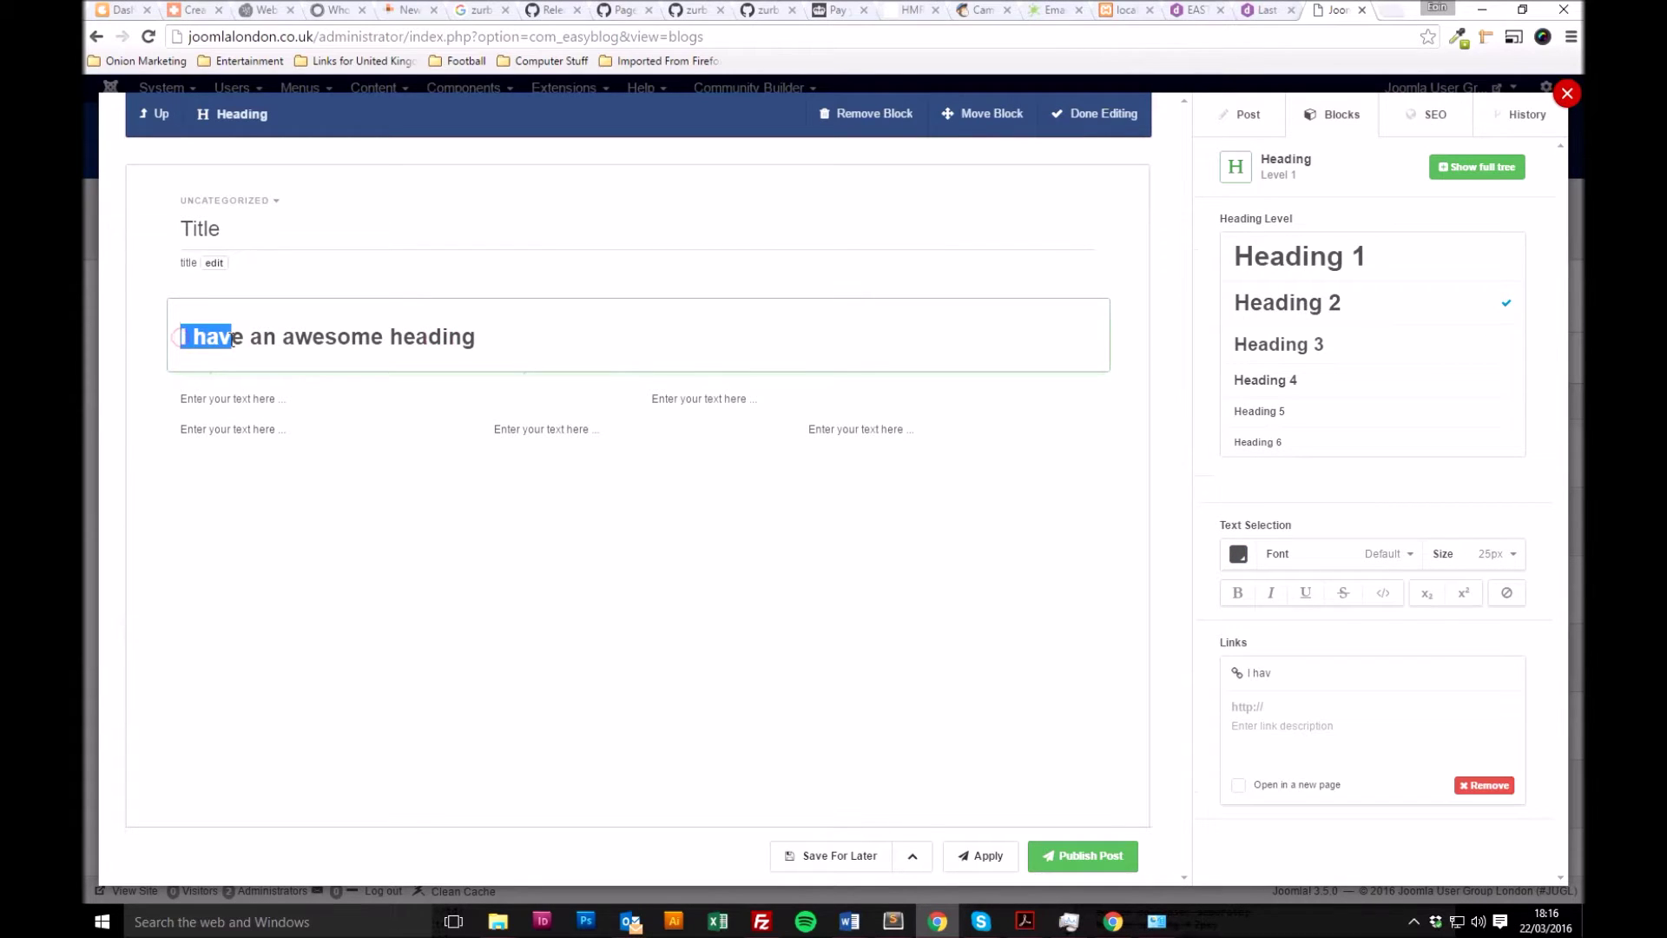
left_click(1247, 707)
type("www.google.co.uk")
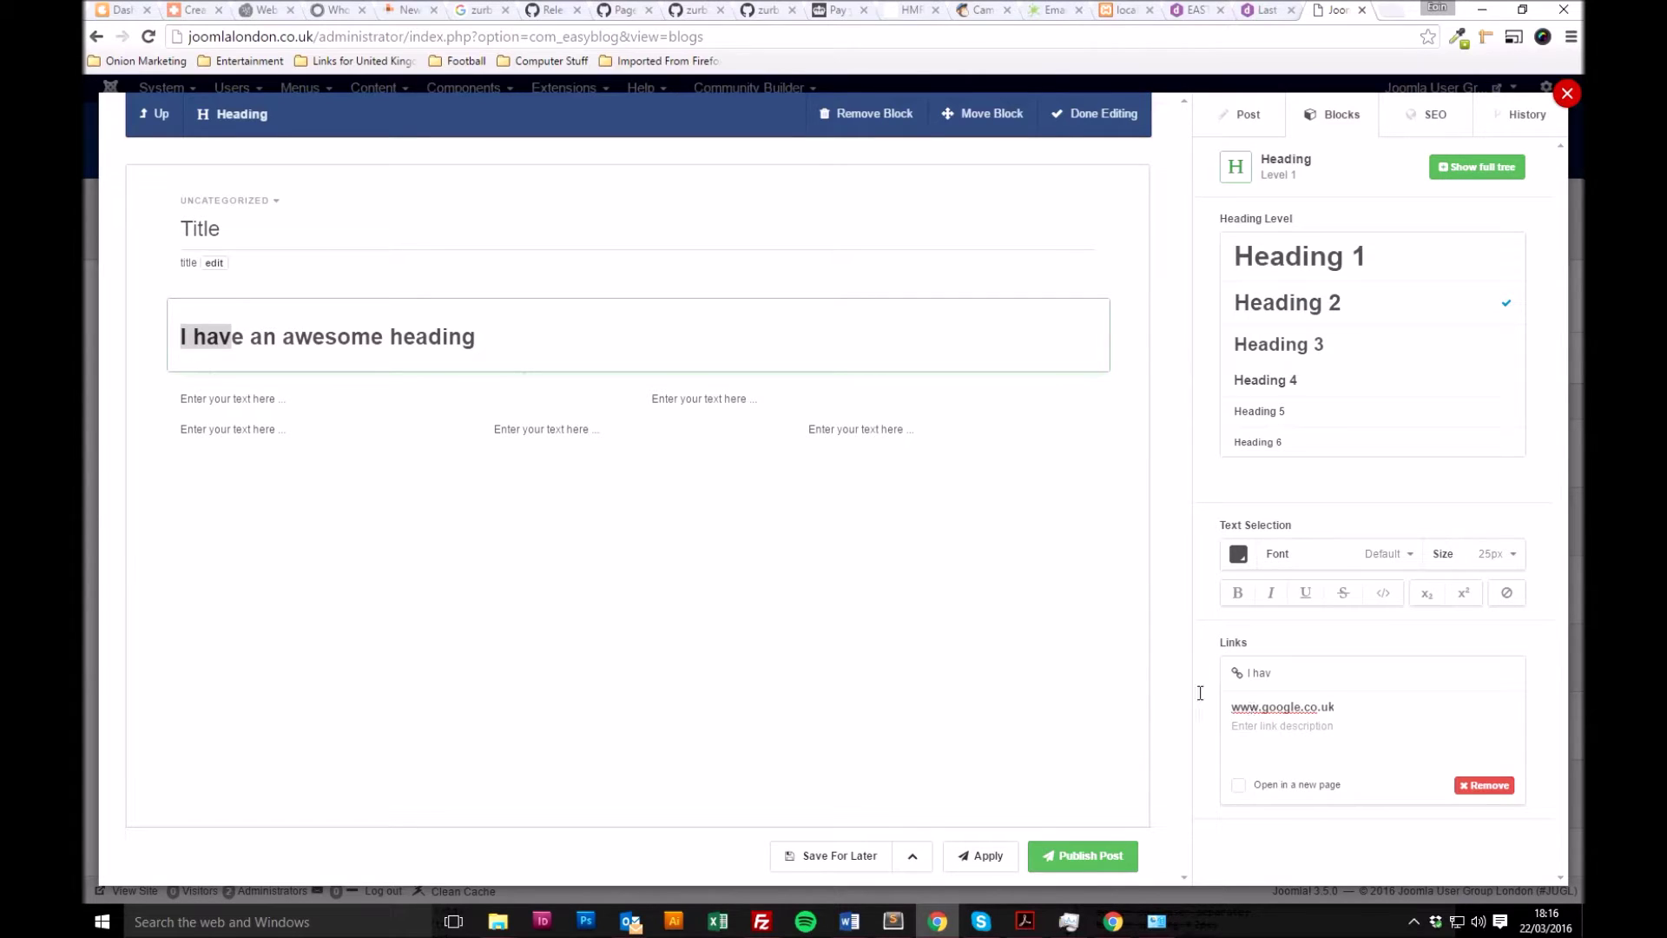
key("Return")
left_click(1162, 695)
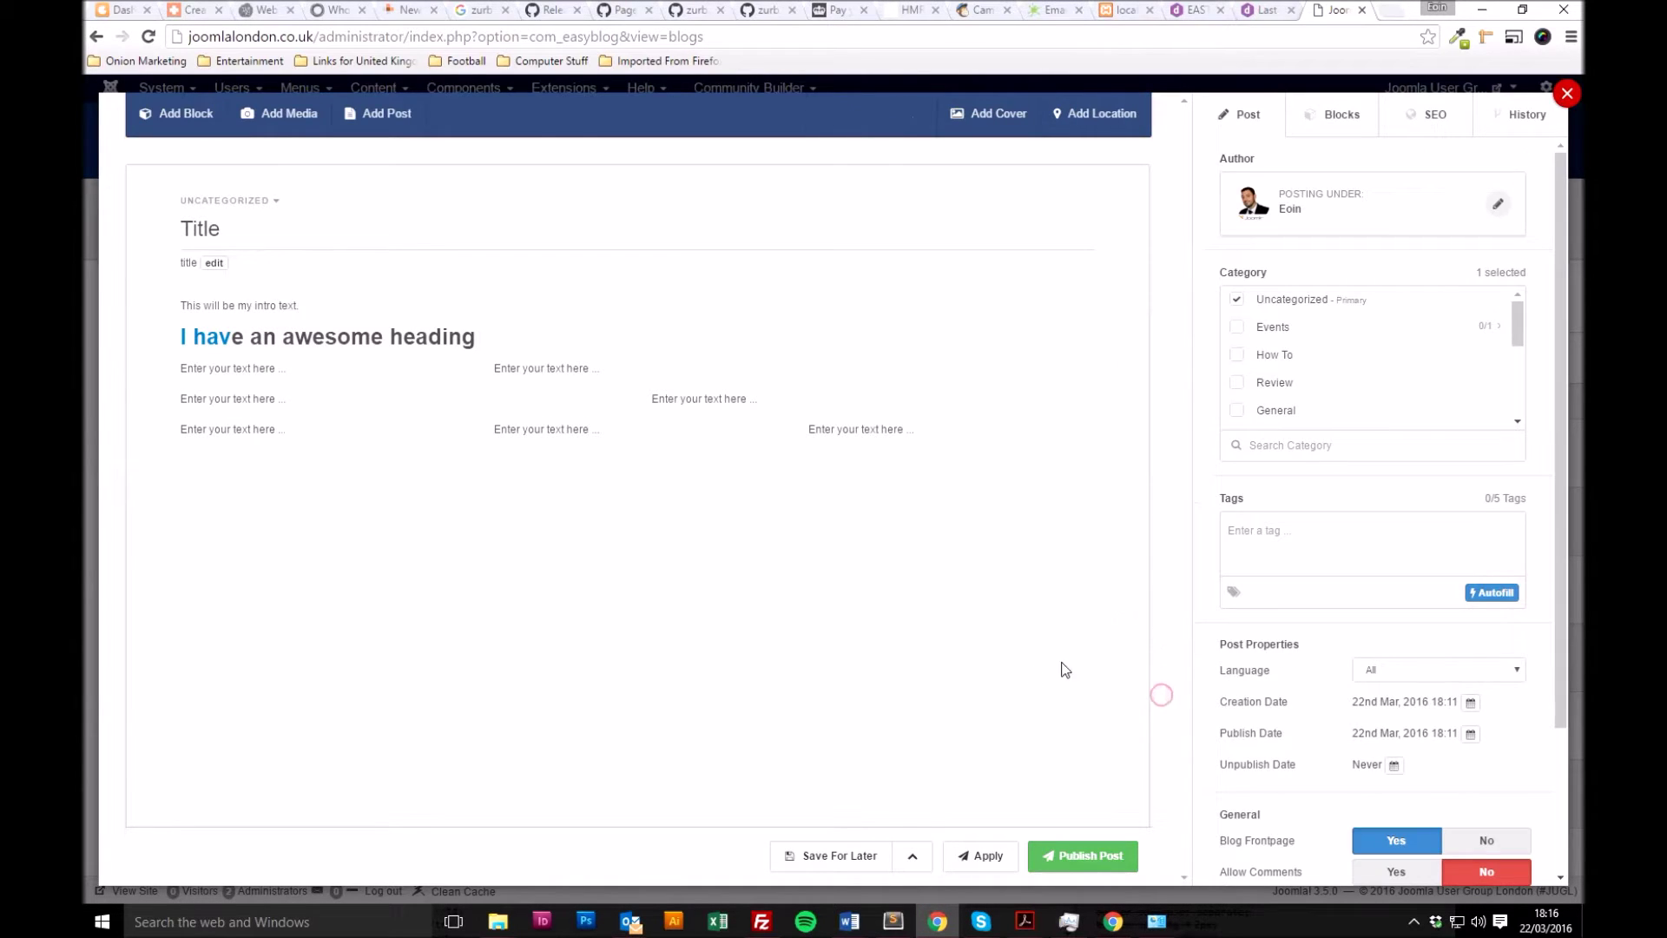
left_click(405, 335)
left_click_drag(486, 337, 186, 337)
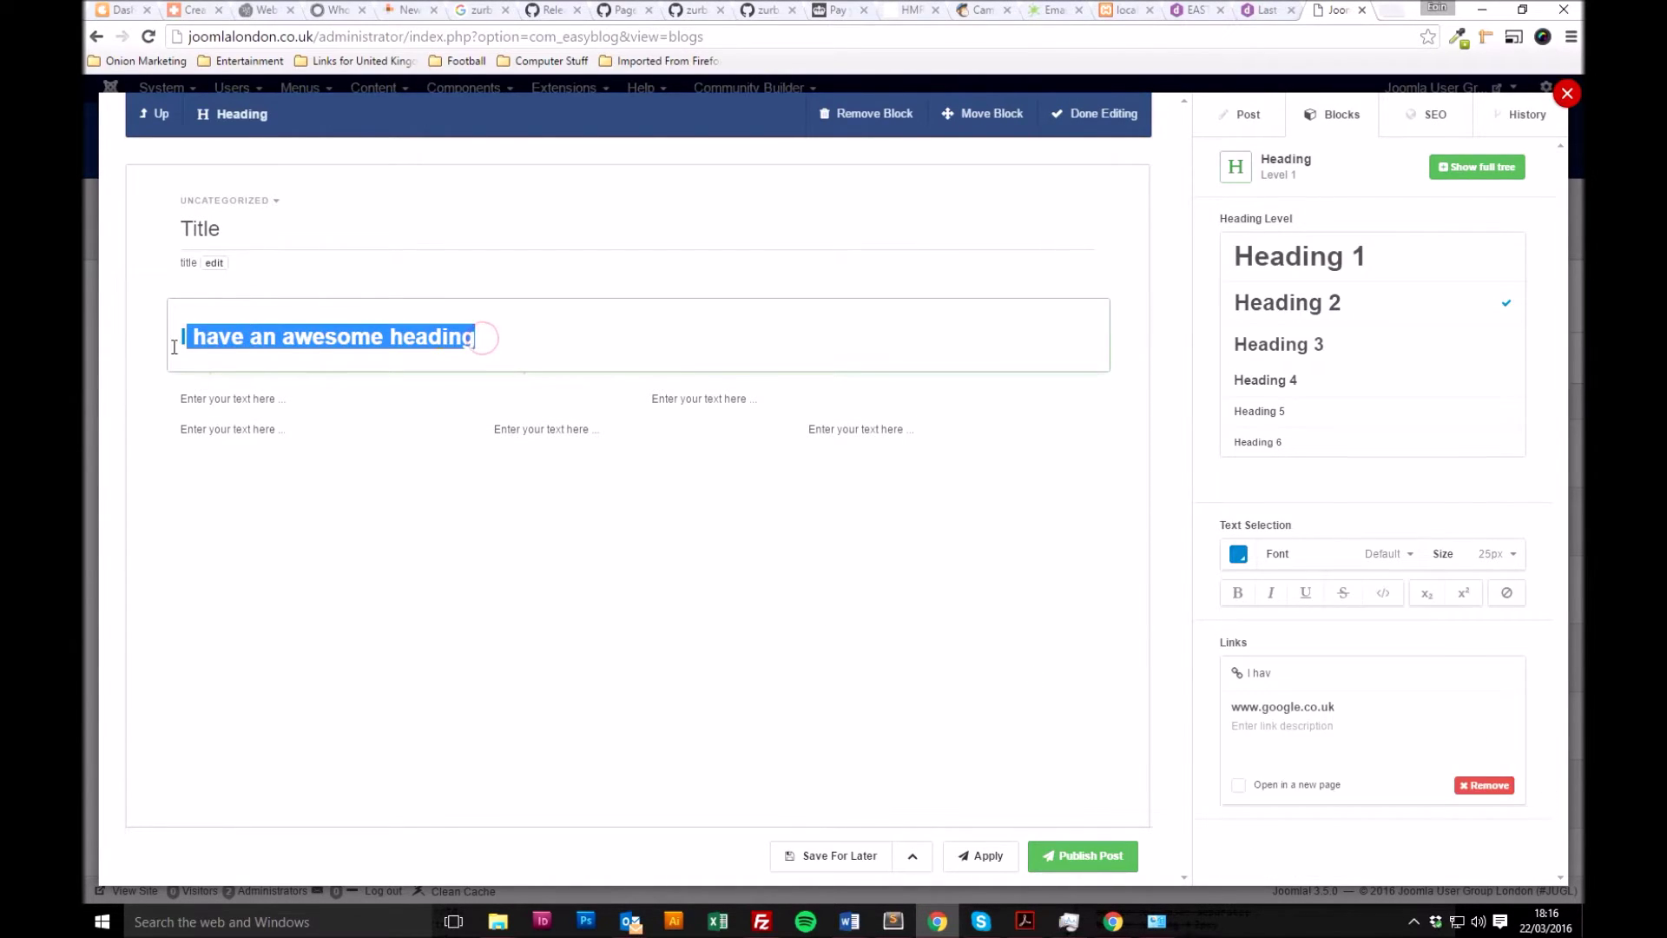
left_click(173, 346)
left_click(488, 338, "shift")
left_click(1344, 705)
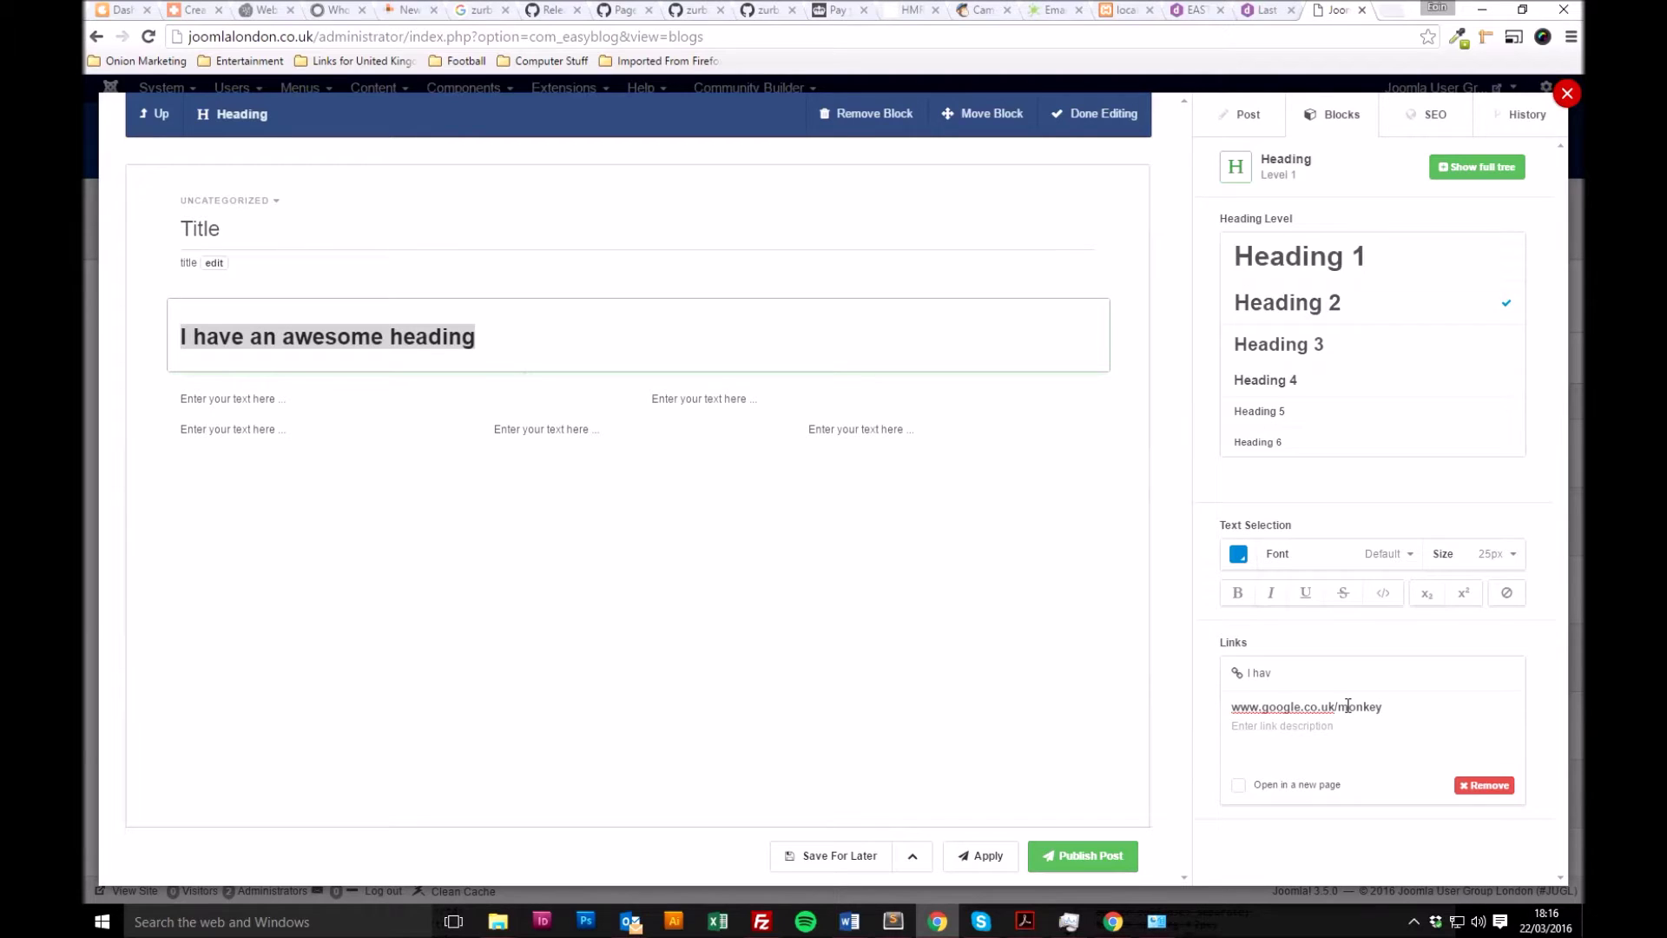
left_click(1162, 639)
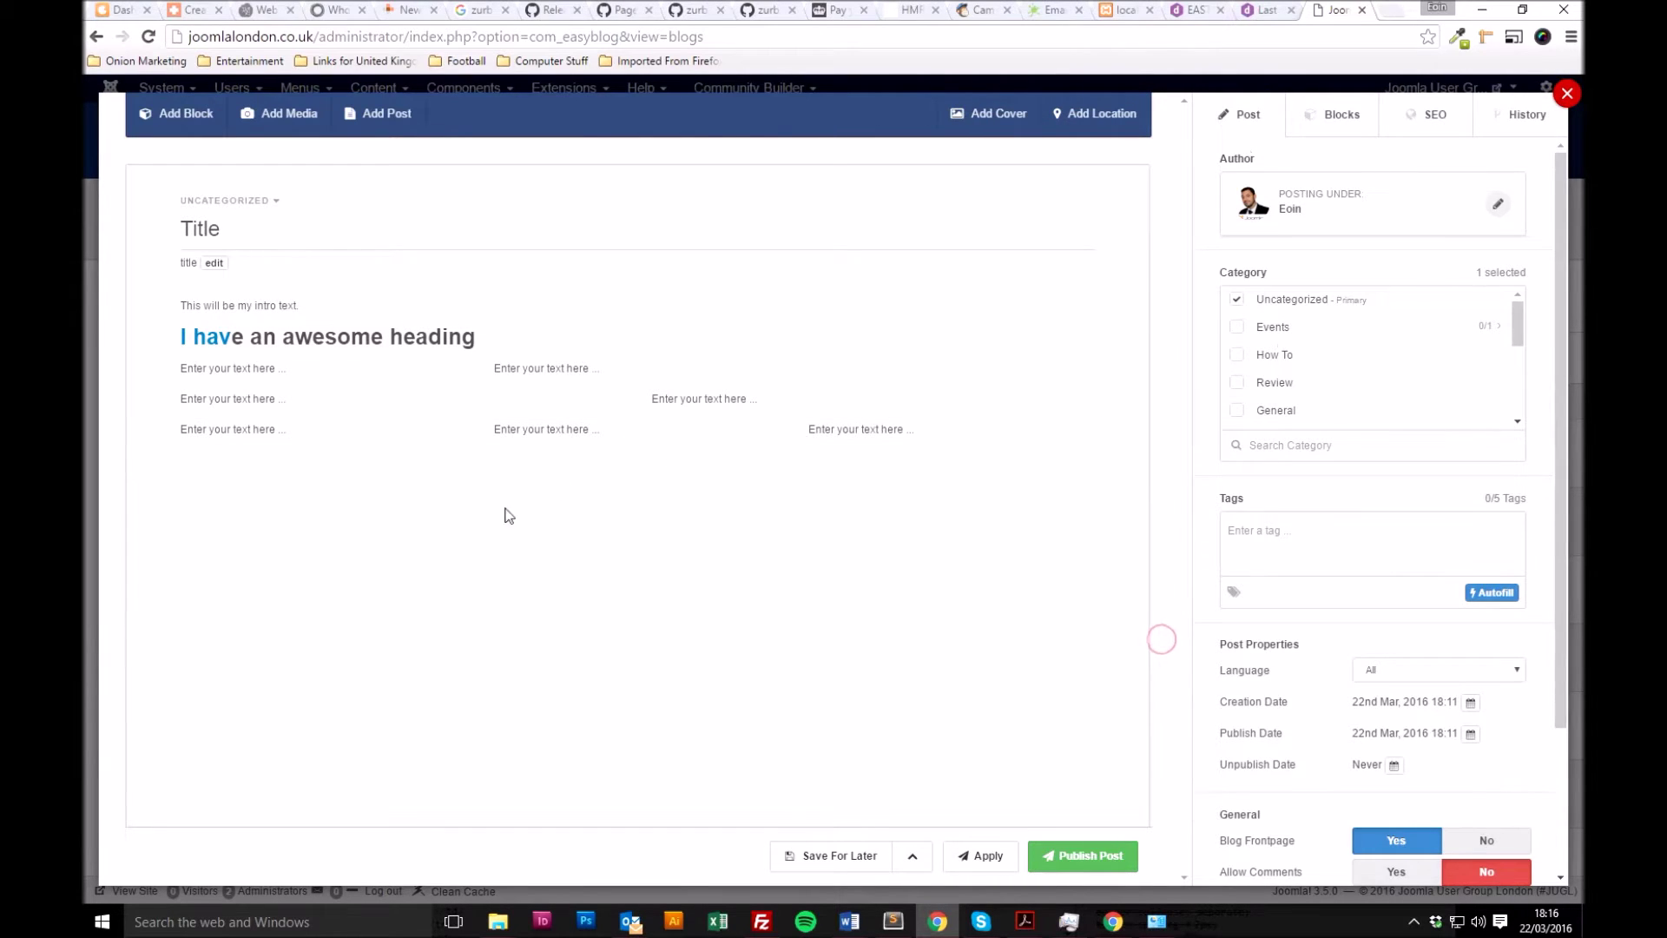
Step: Clear the link address from the "I hav" part of the heading
left_click(357, 341)
left_click_drag(351, 339, 383, 339)
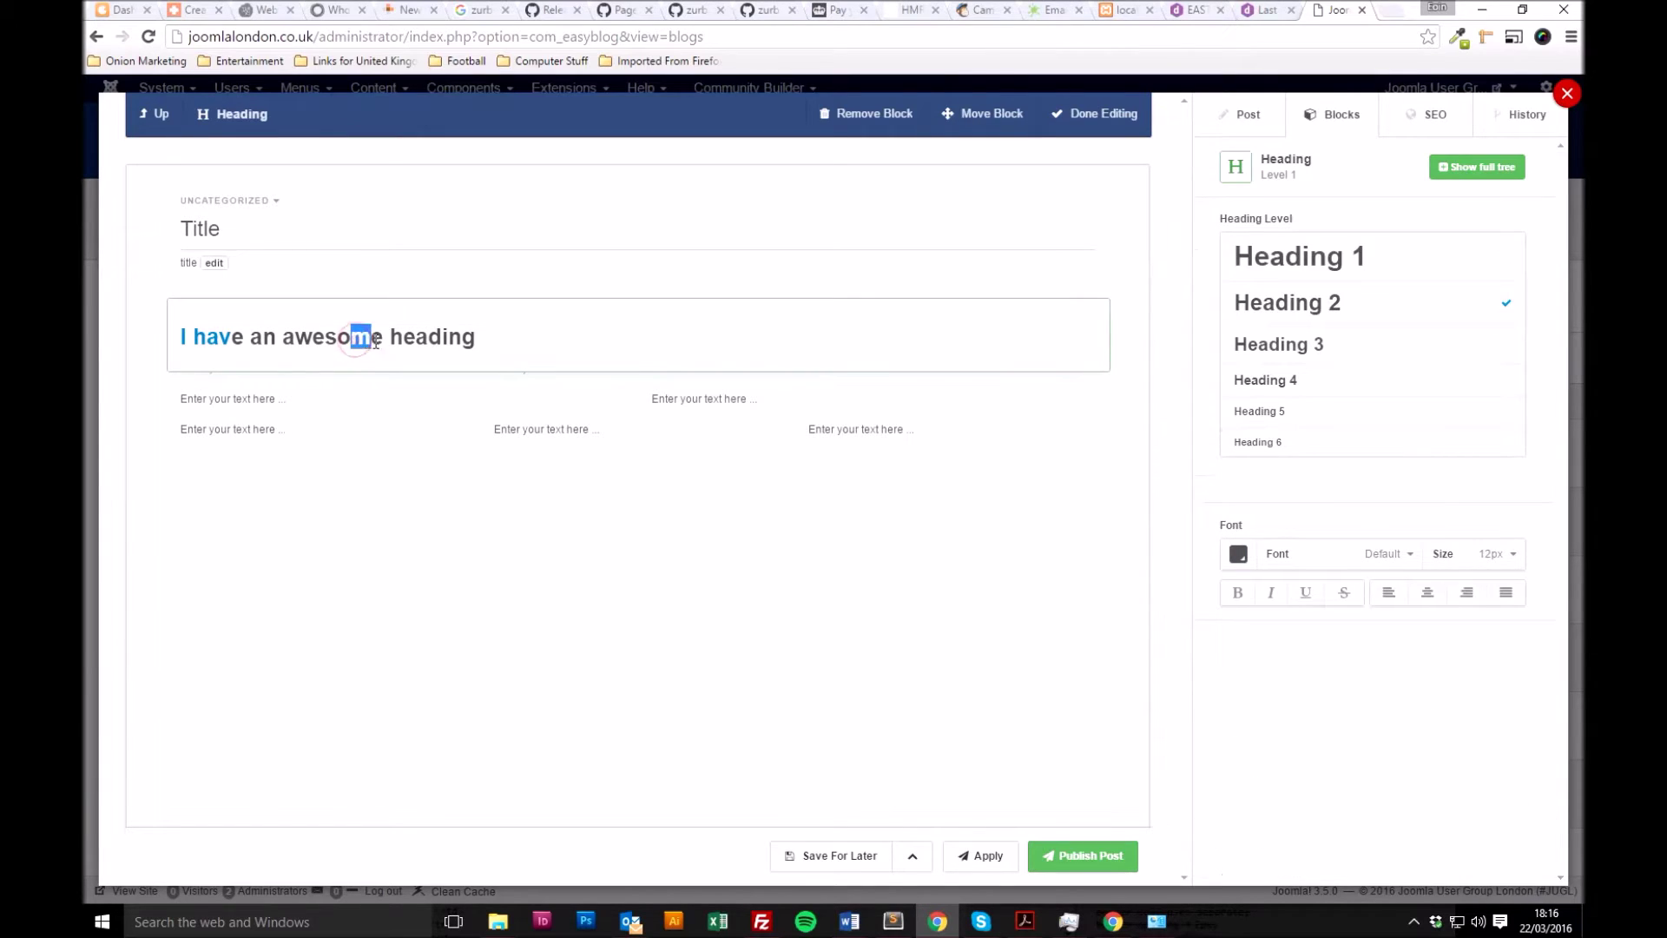
left_click_drag(205, 336, 219, 337)
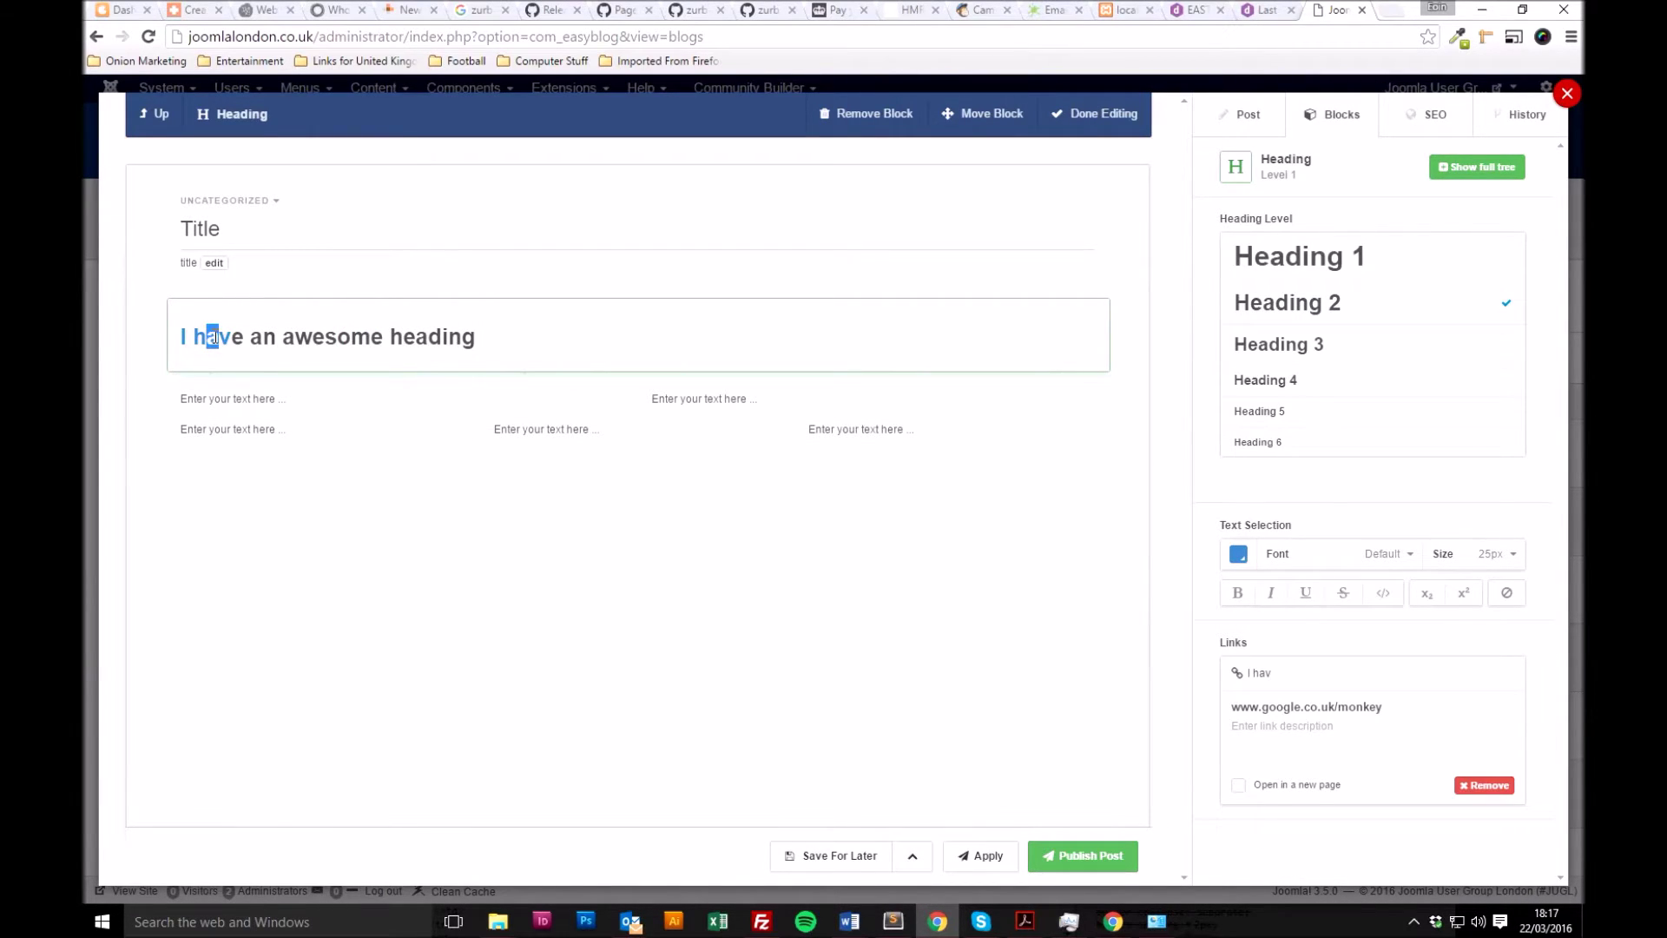
left_click_drag(231, 334, 186, 340)
double_click(1264, 707)
key("ctrl+a")
key("BackSpace")
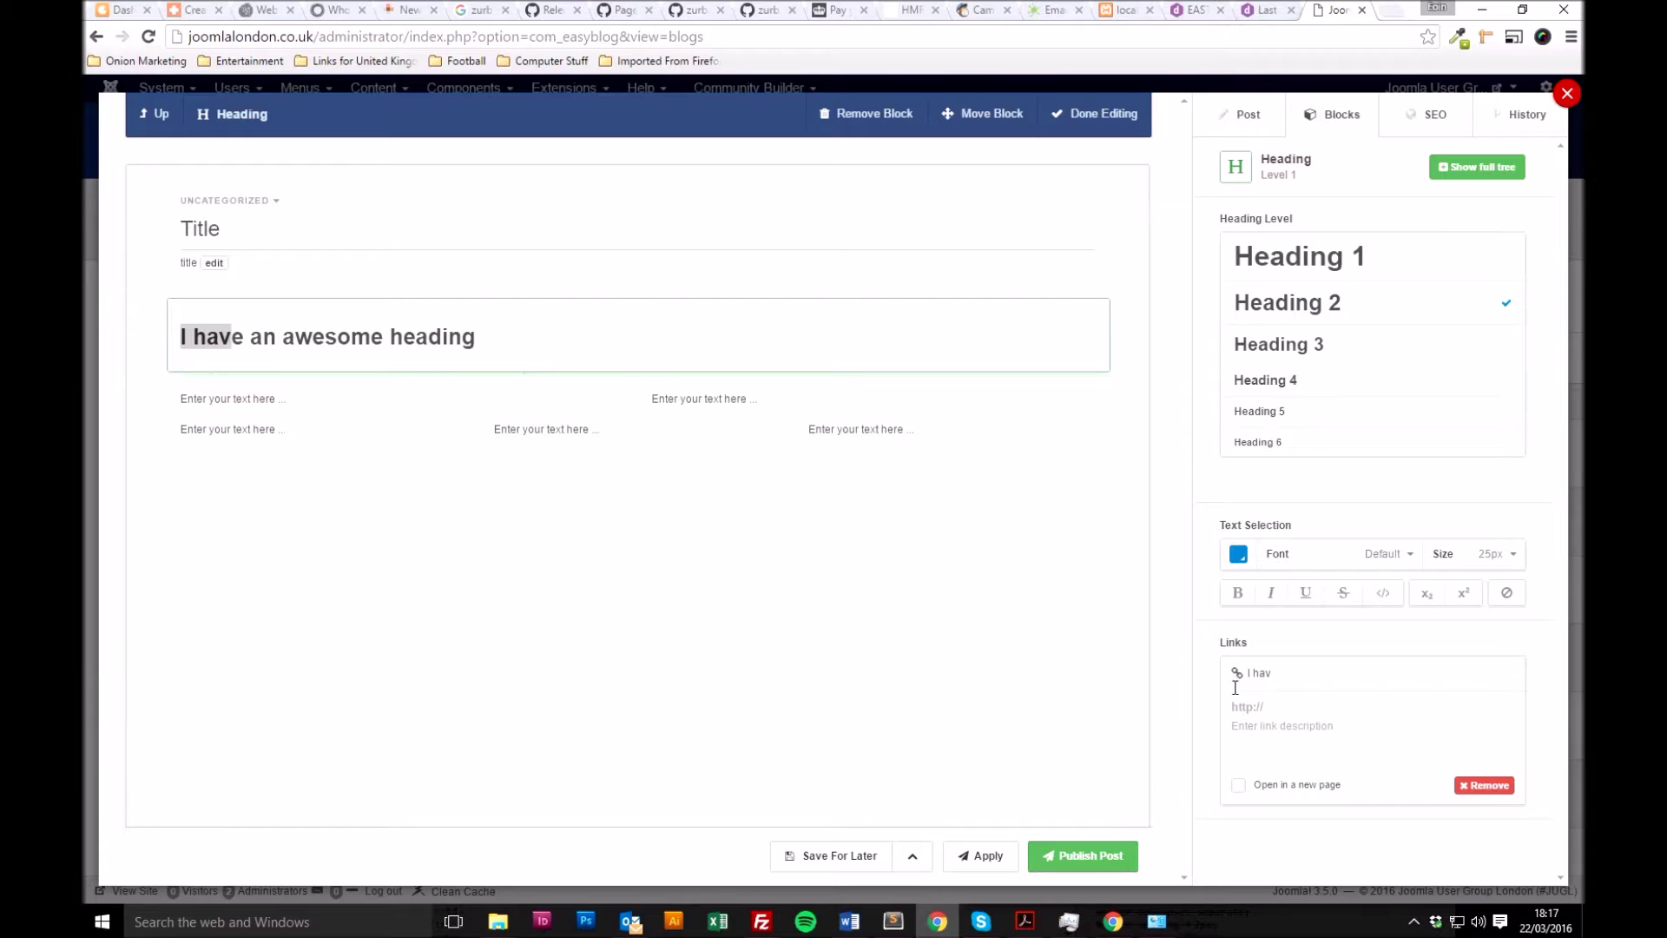
left_click(1167, 635)
left_click(511, 338)
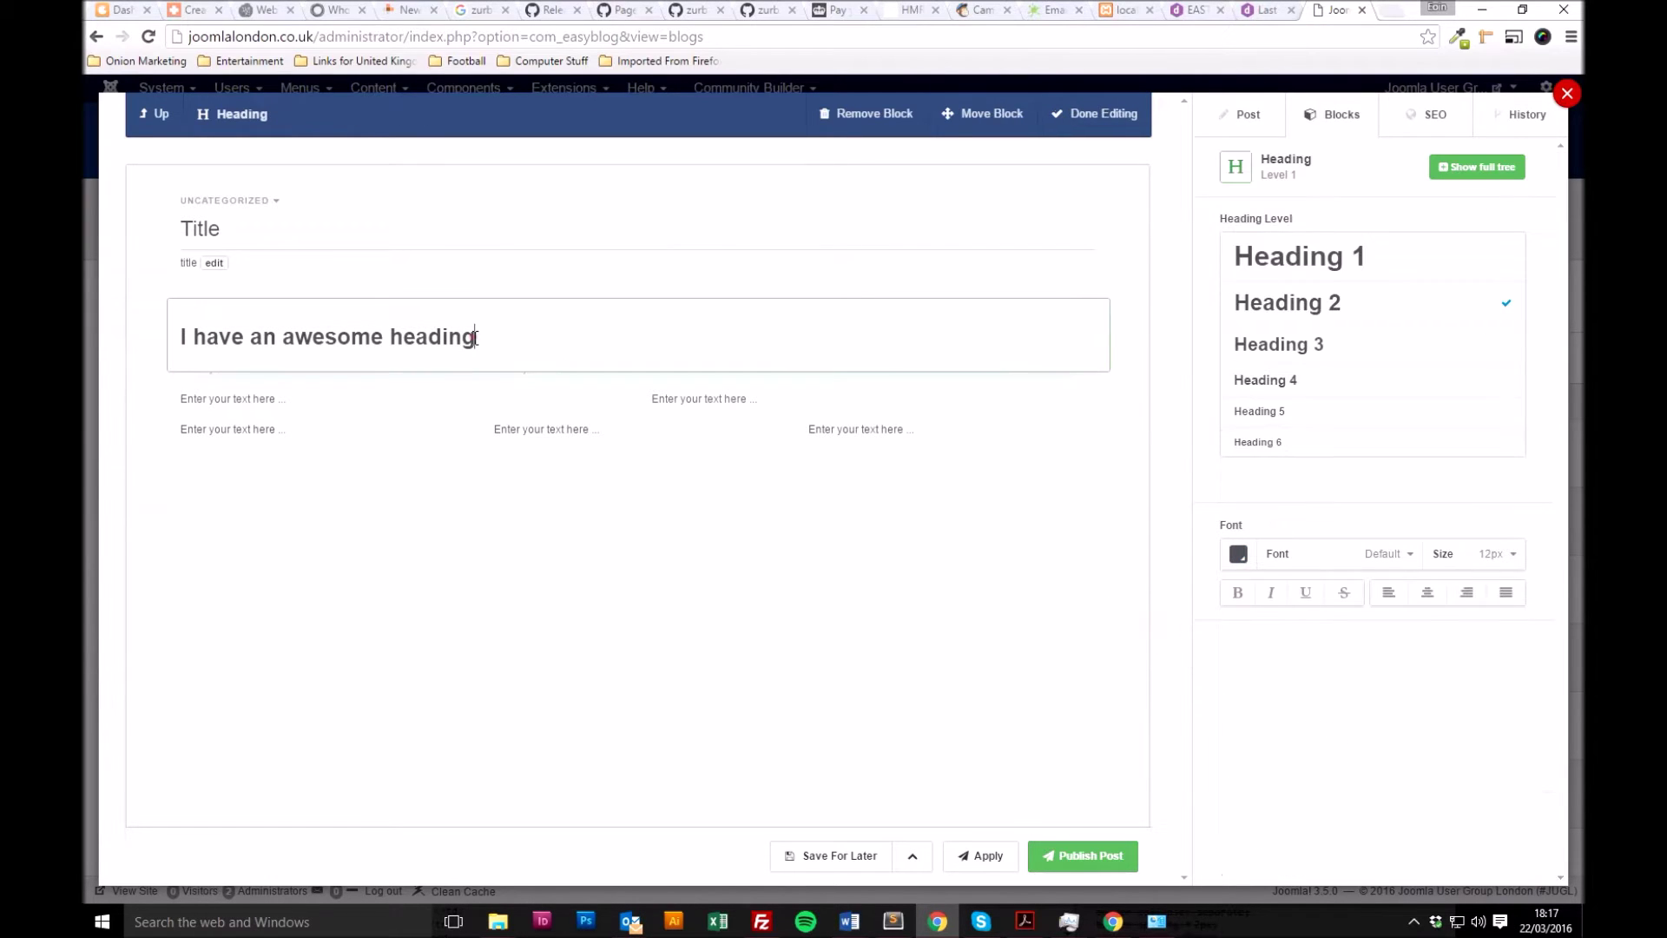
left_click_drag(511, 338, 179, 335)
left_click(179, 357)
left_click(236, 339)
triple_click(236, 340)
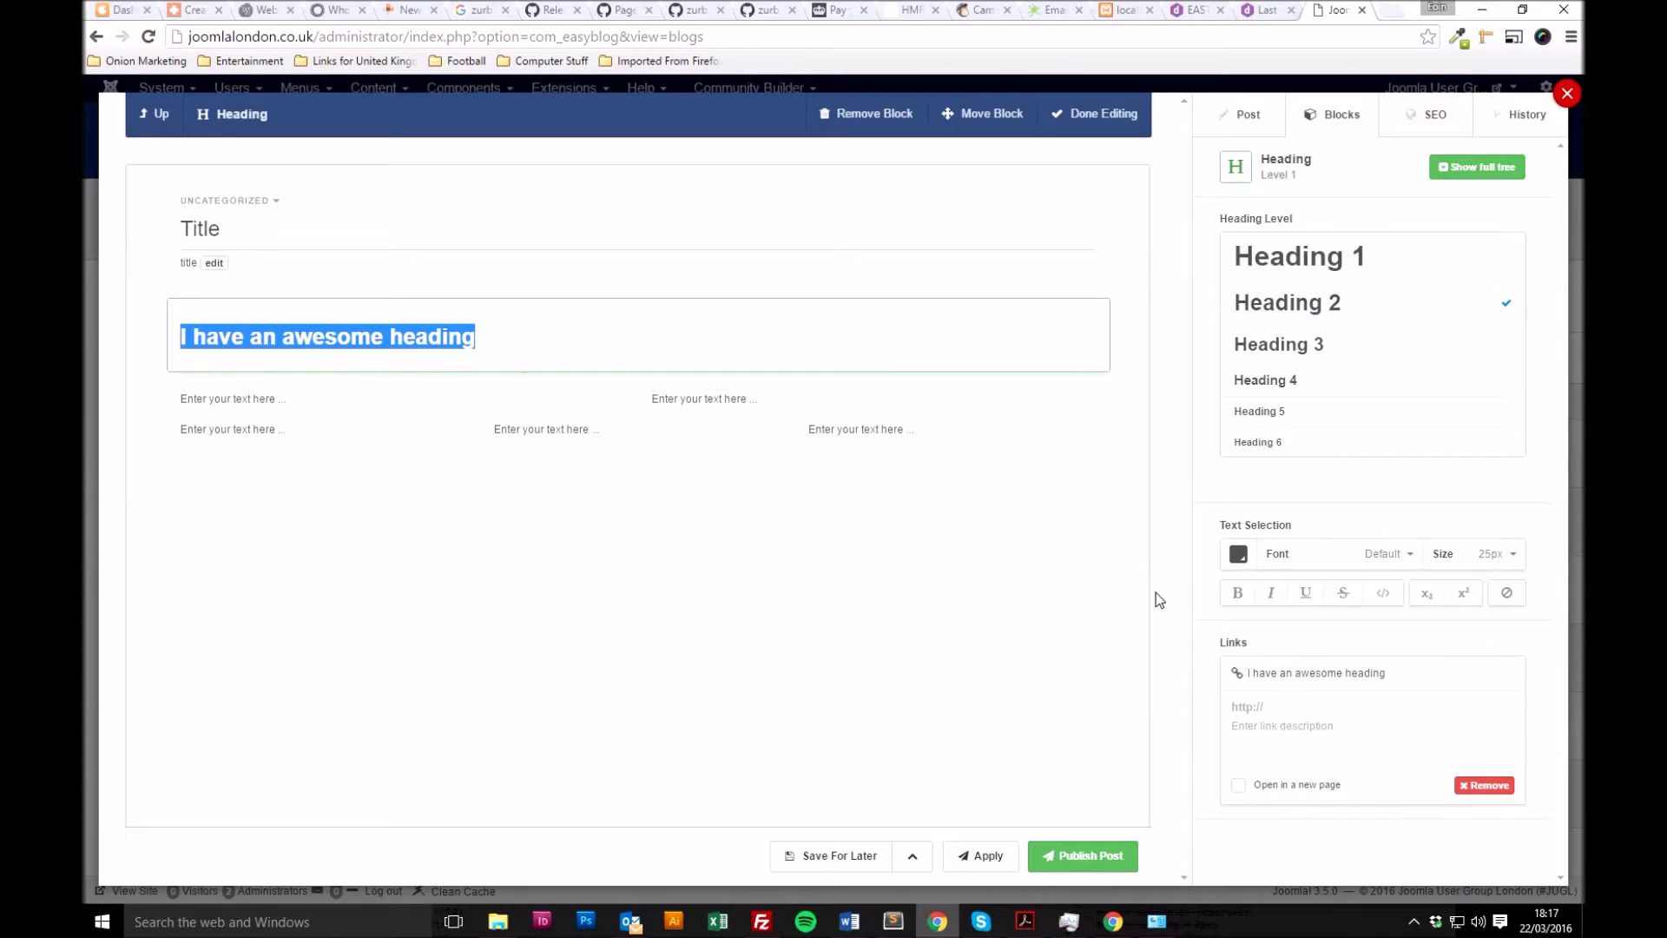
left_click(1301, 700)
type("www.google.co.uk")
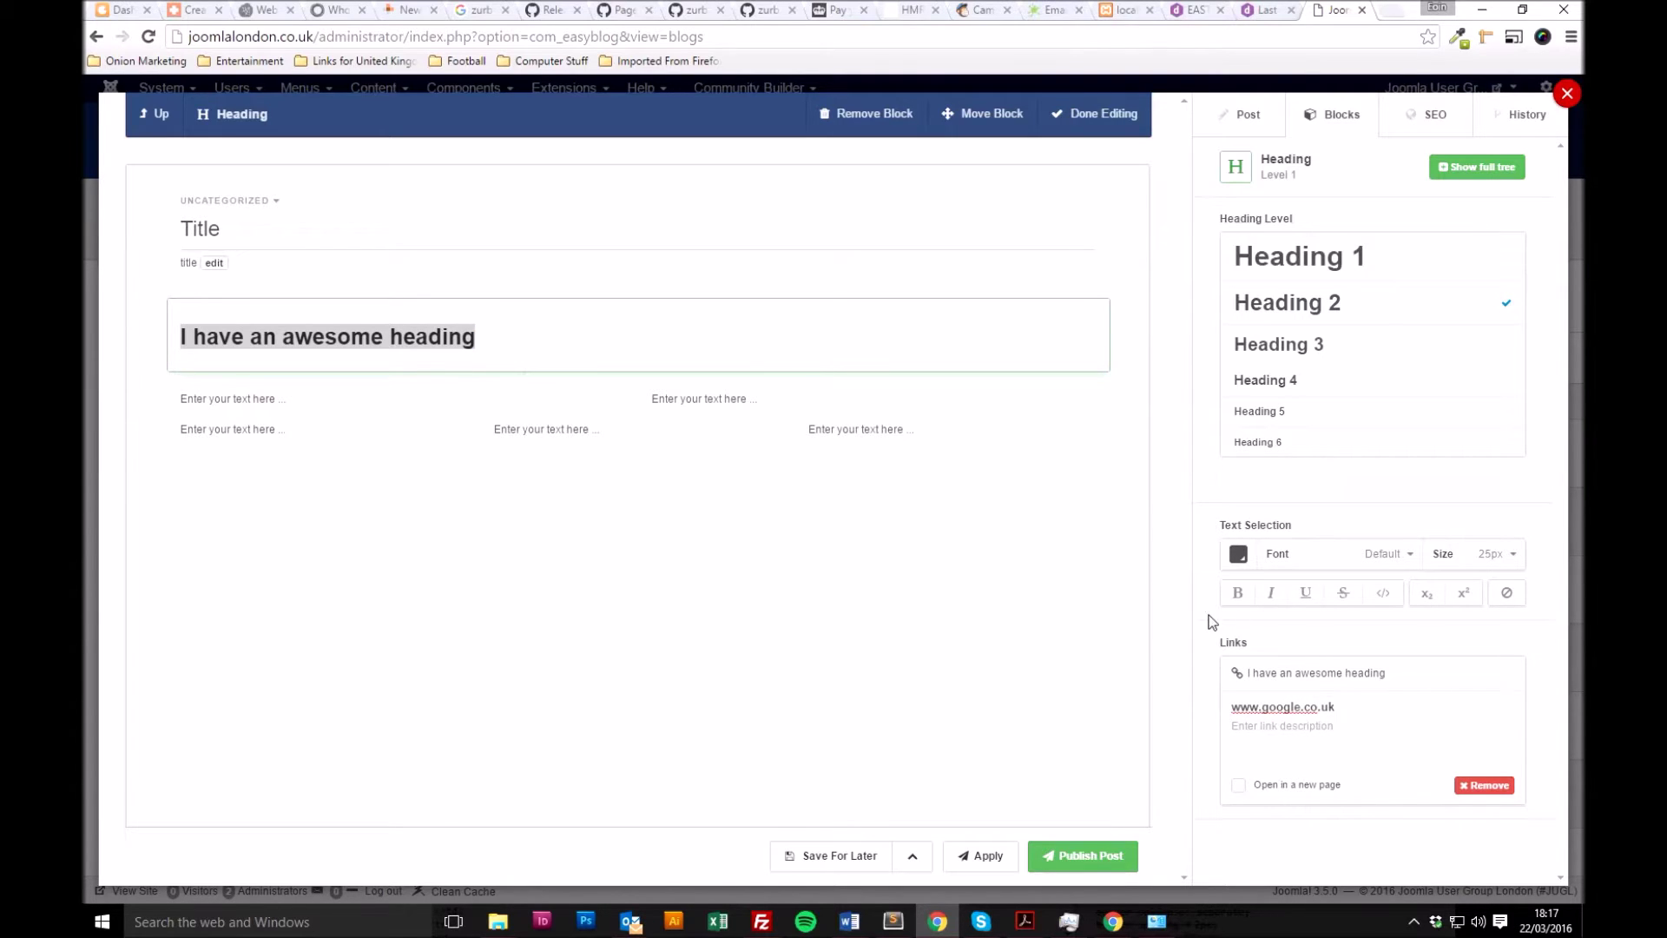
left_click(1155, 591)
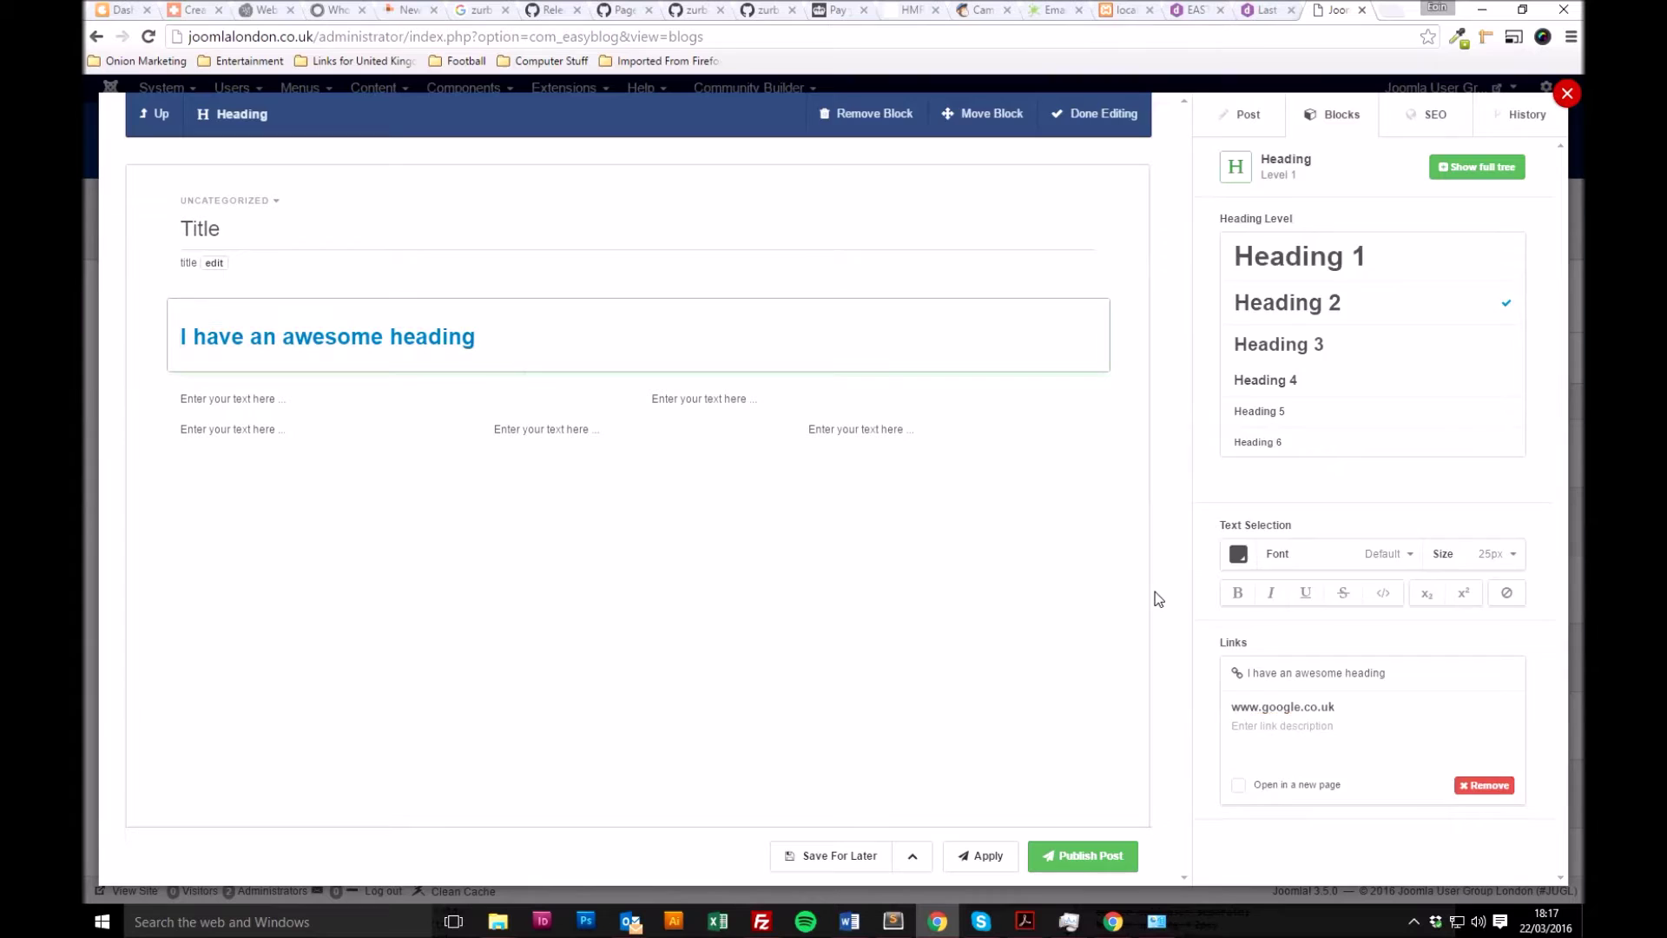
triple_click(456, 340)
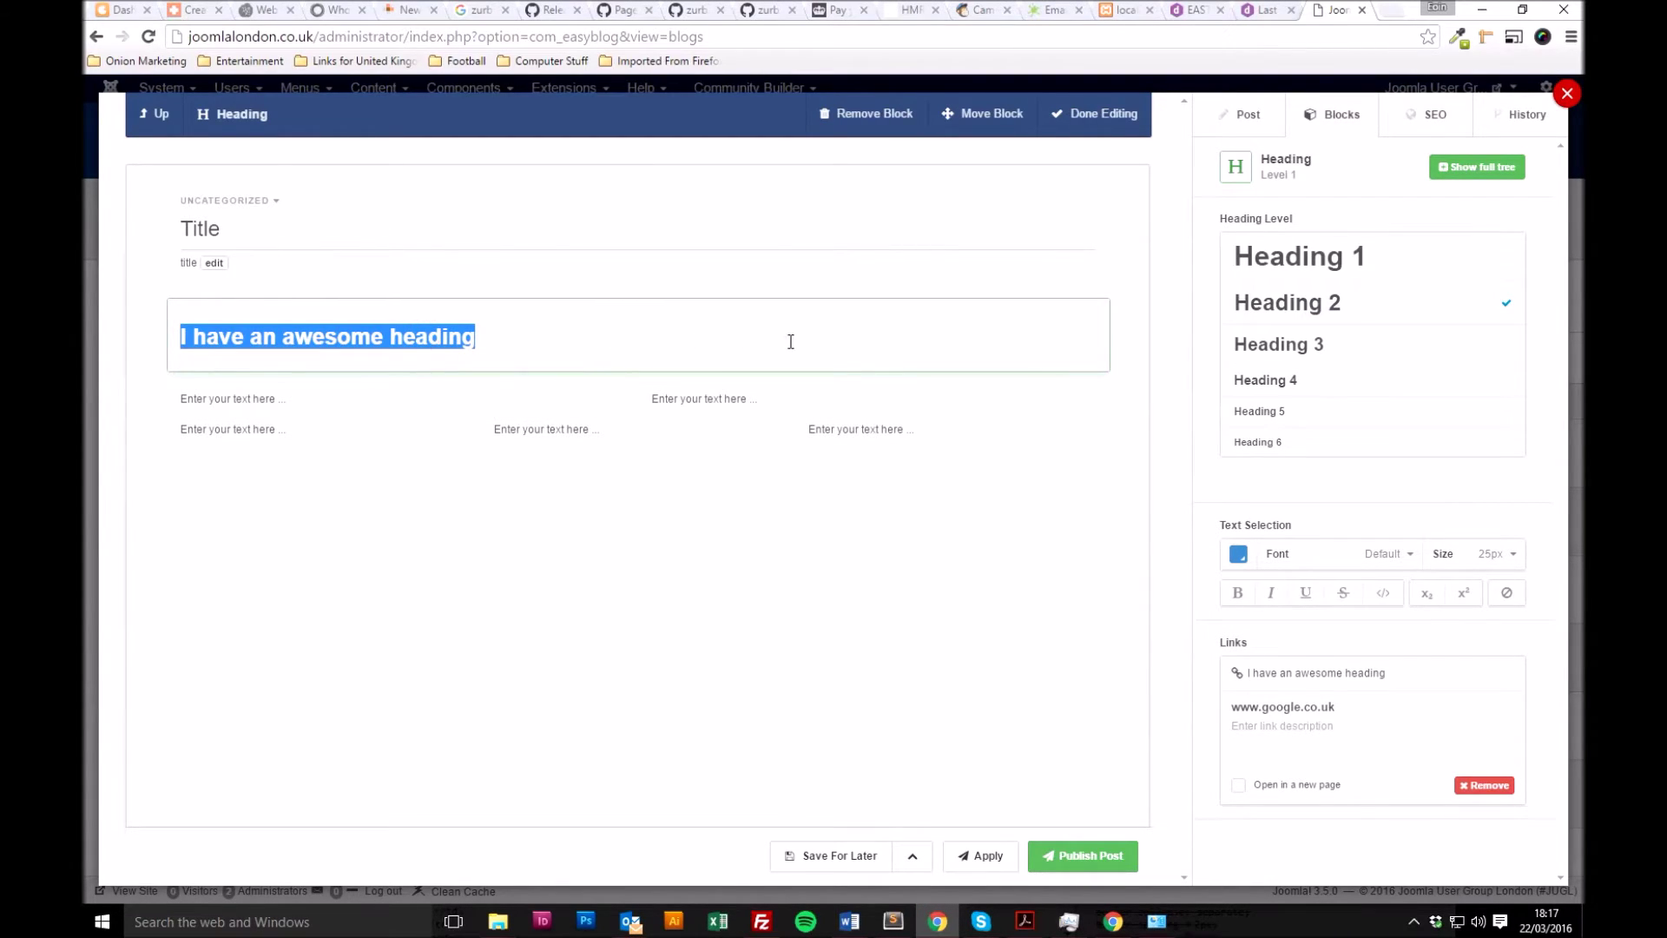
left_click(1273, 373)
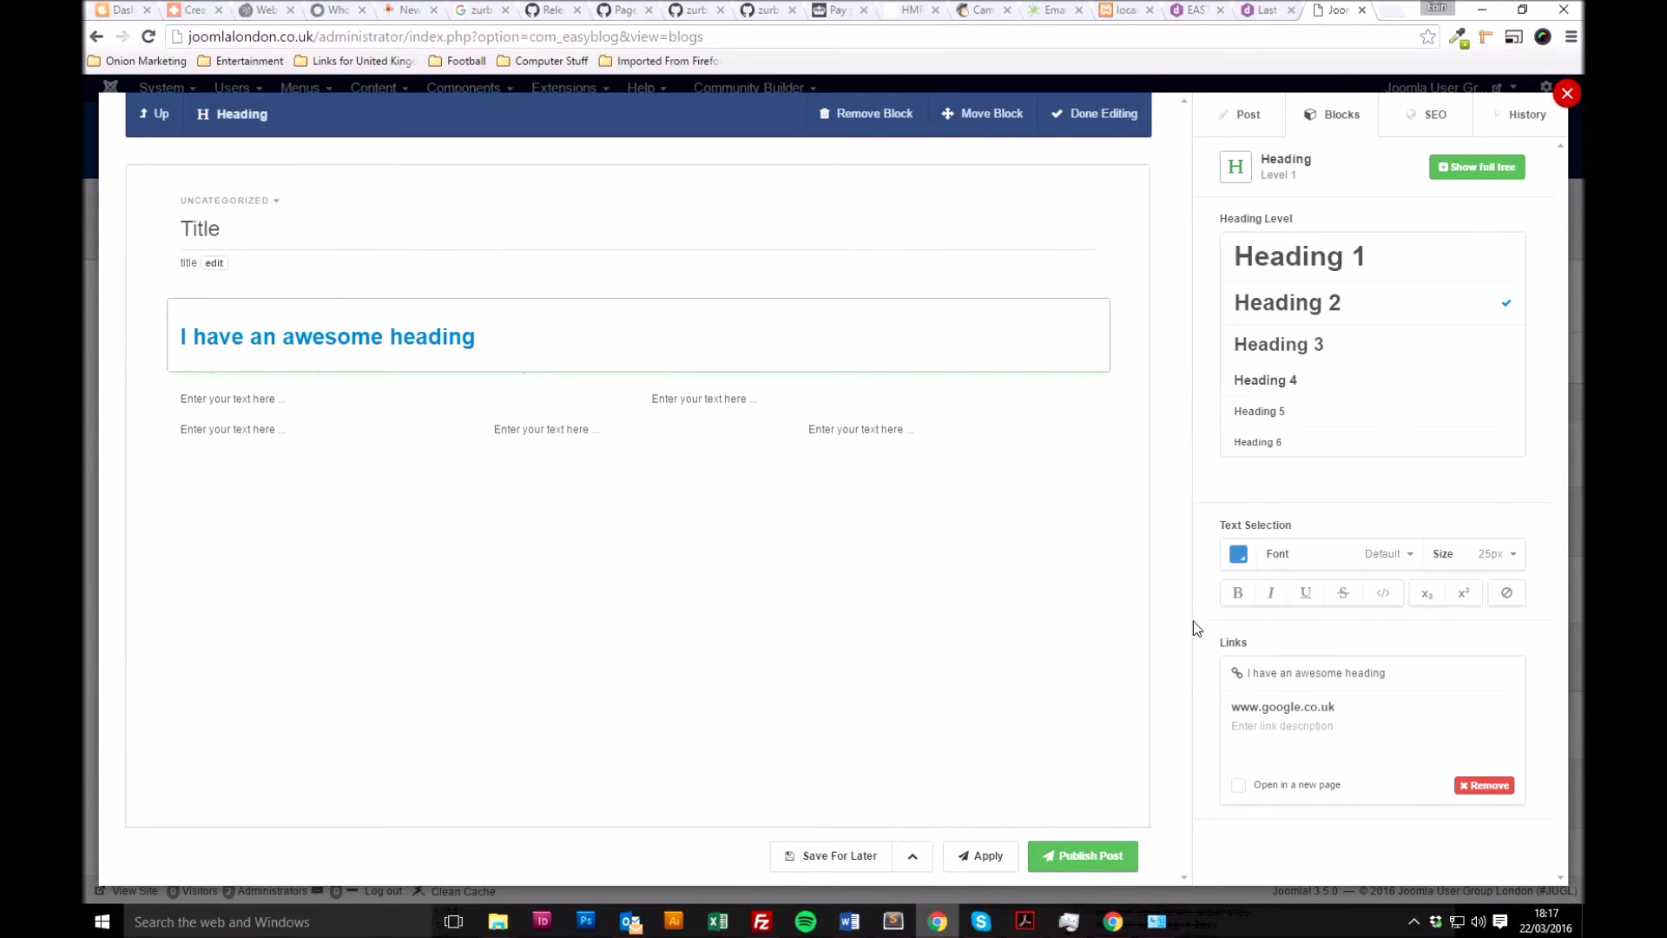
type("/monkey")
left_click(1155, 637)
left_click(459, 347)
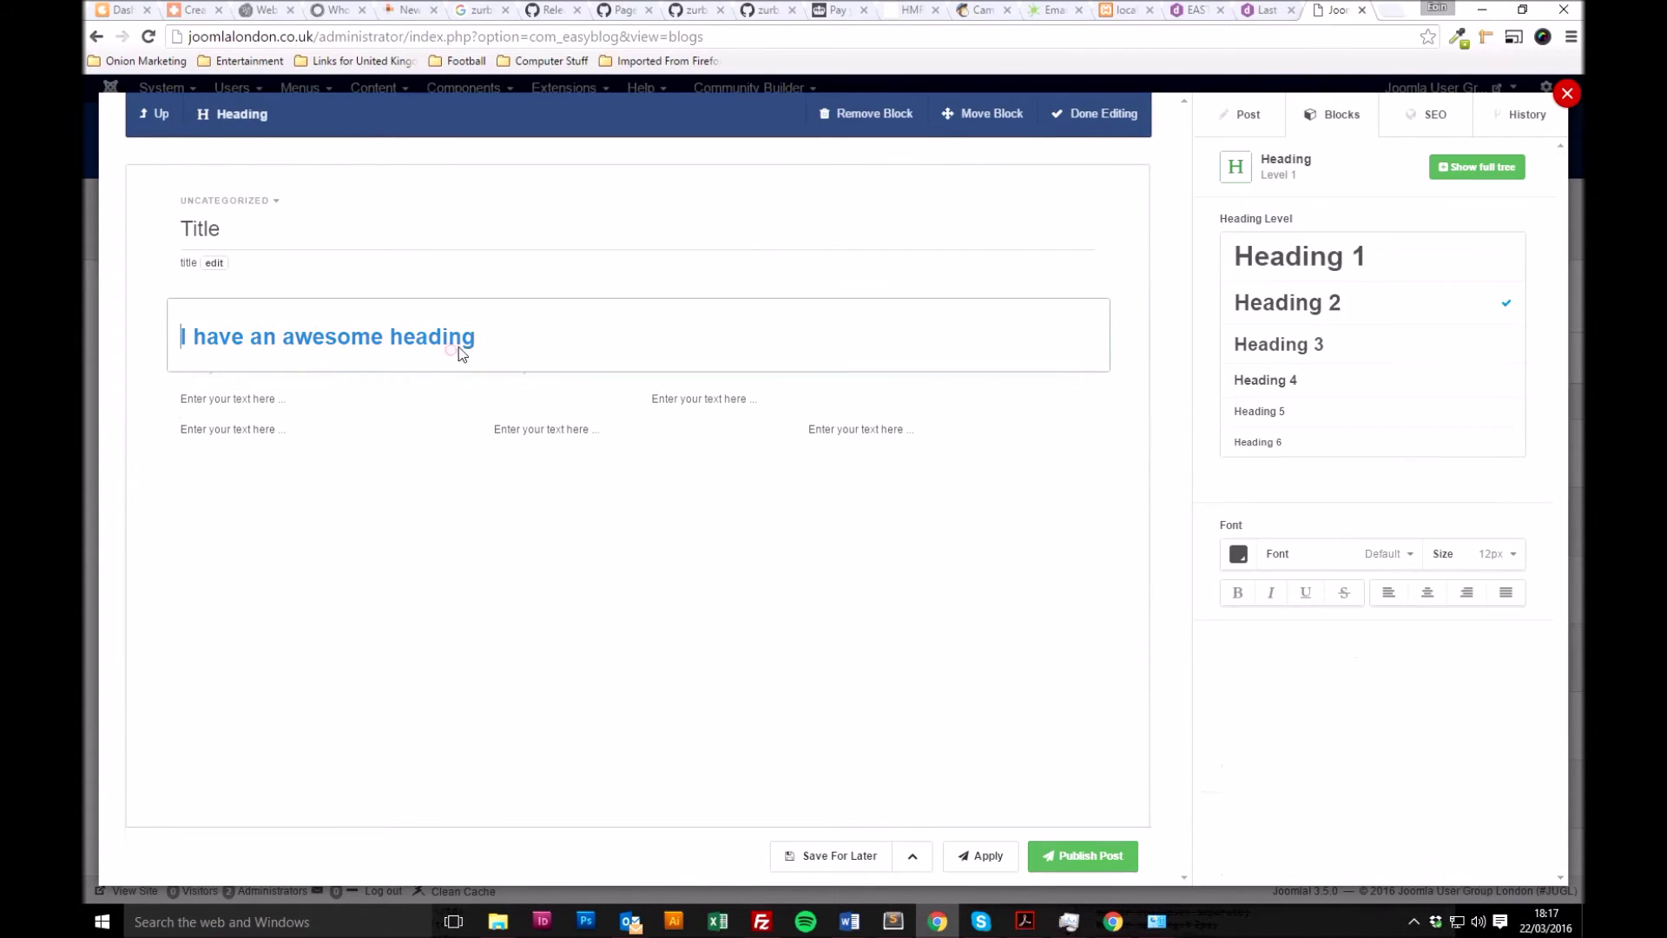
left_click(475, 340)
triple_click(475, 339)
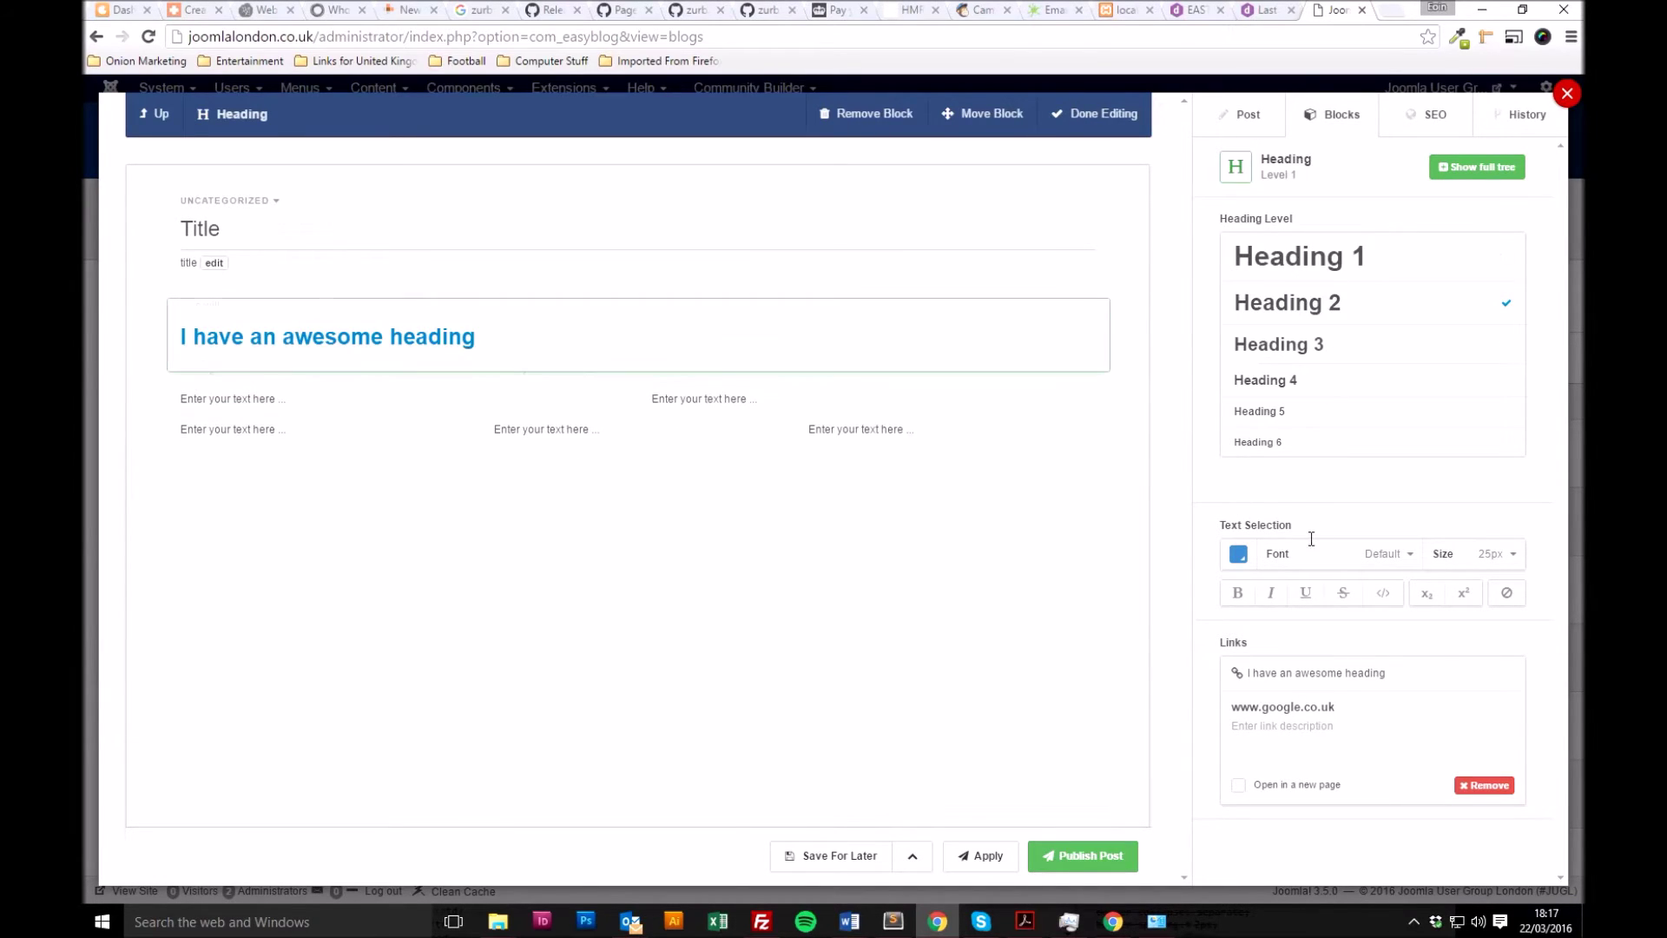
left_click(1163, 443)
left_click(414, 337)
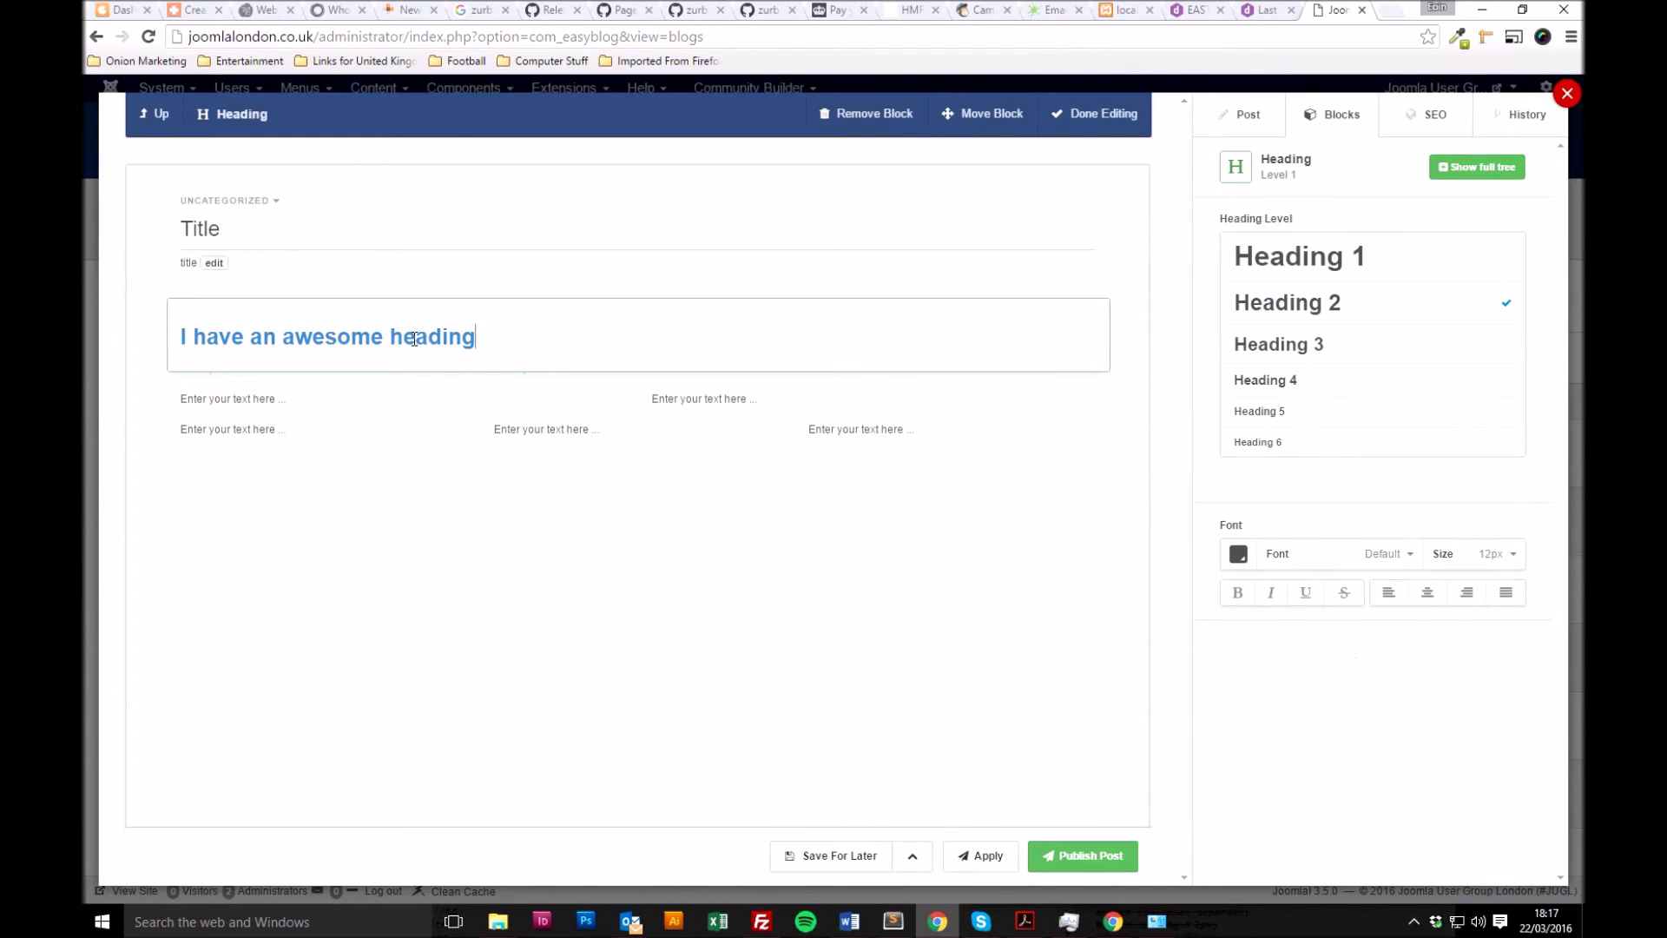
triple_click(414, 337)
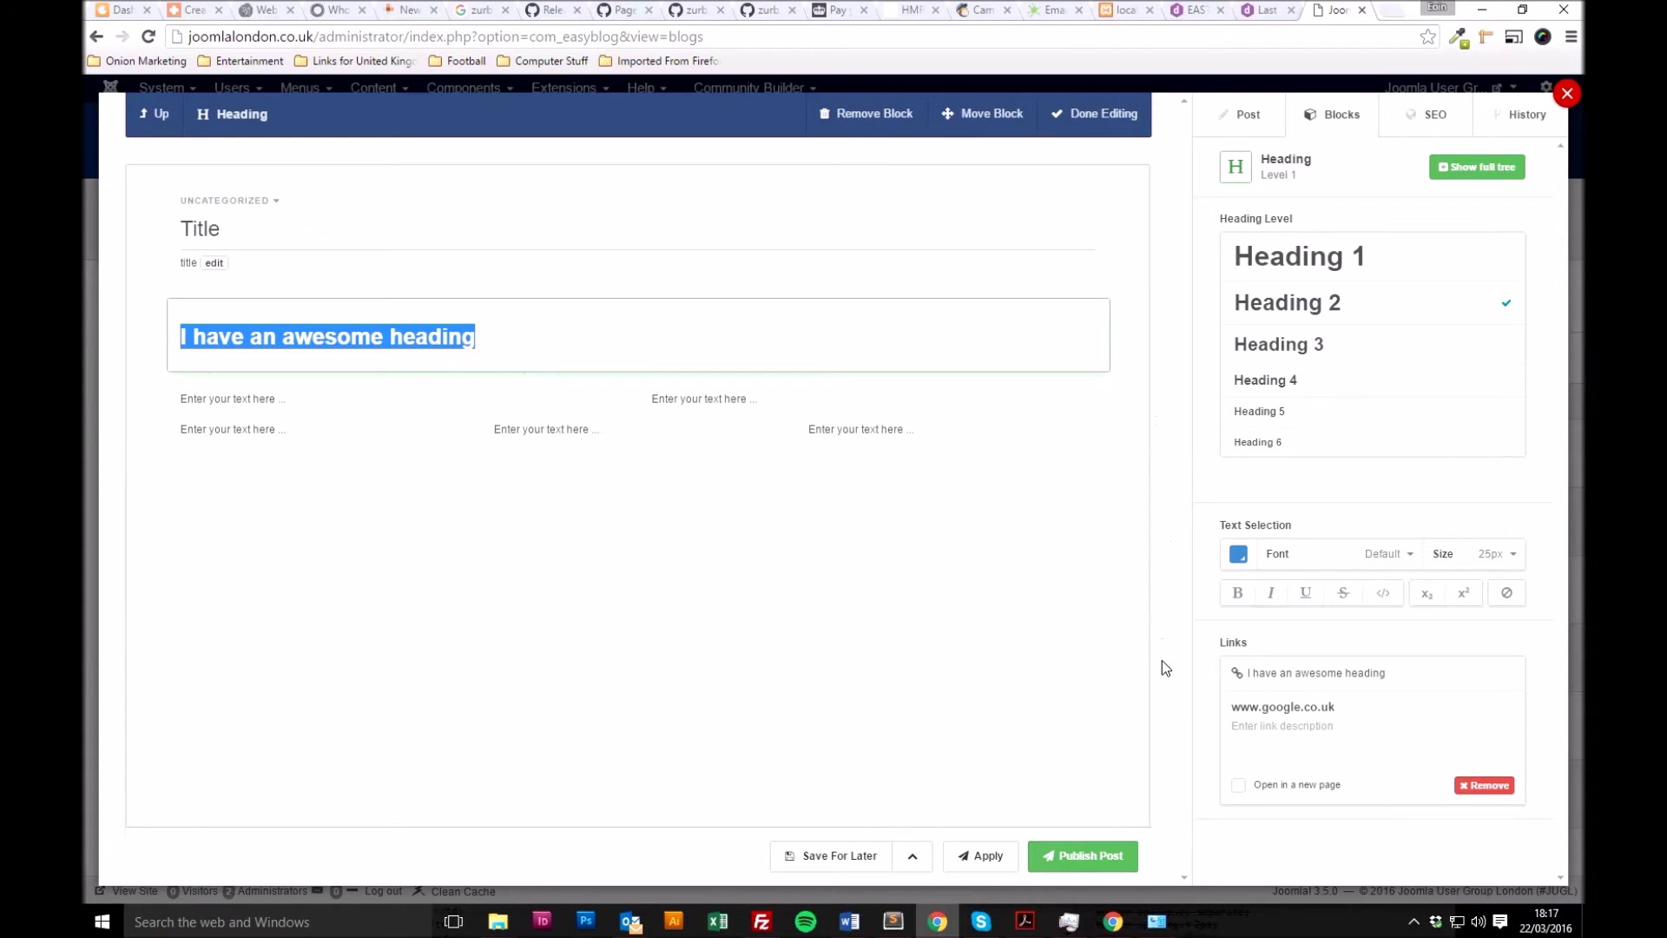
left_click(1318, 709)
type("/monkey")
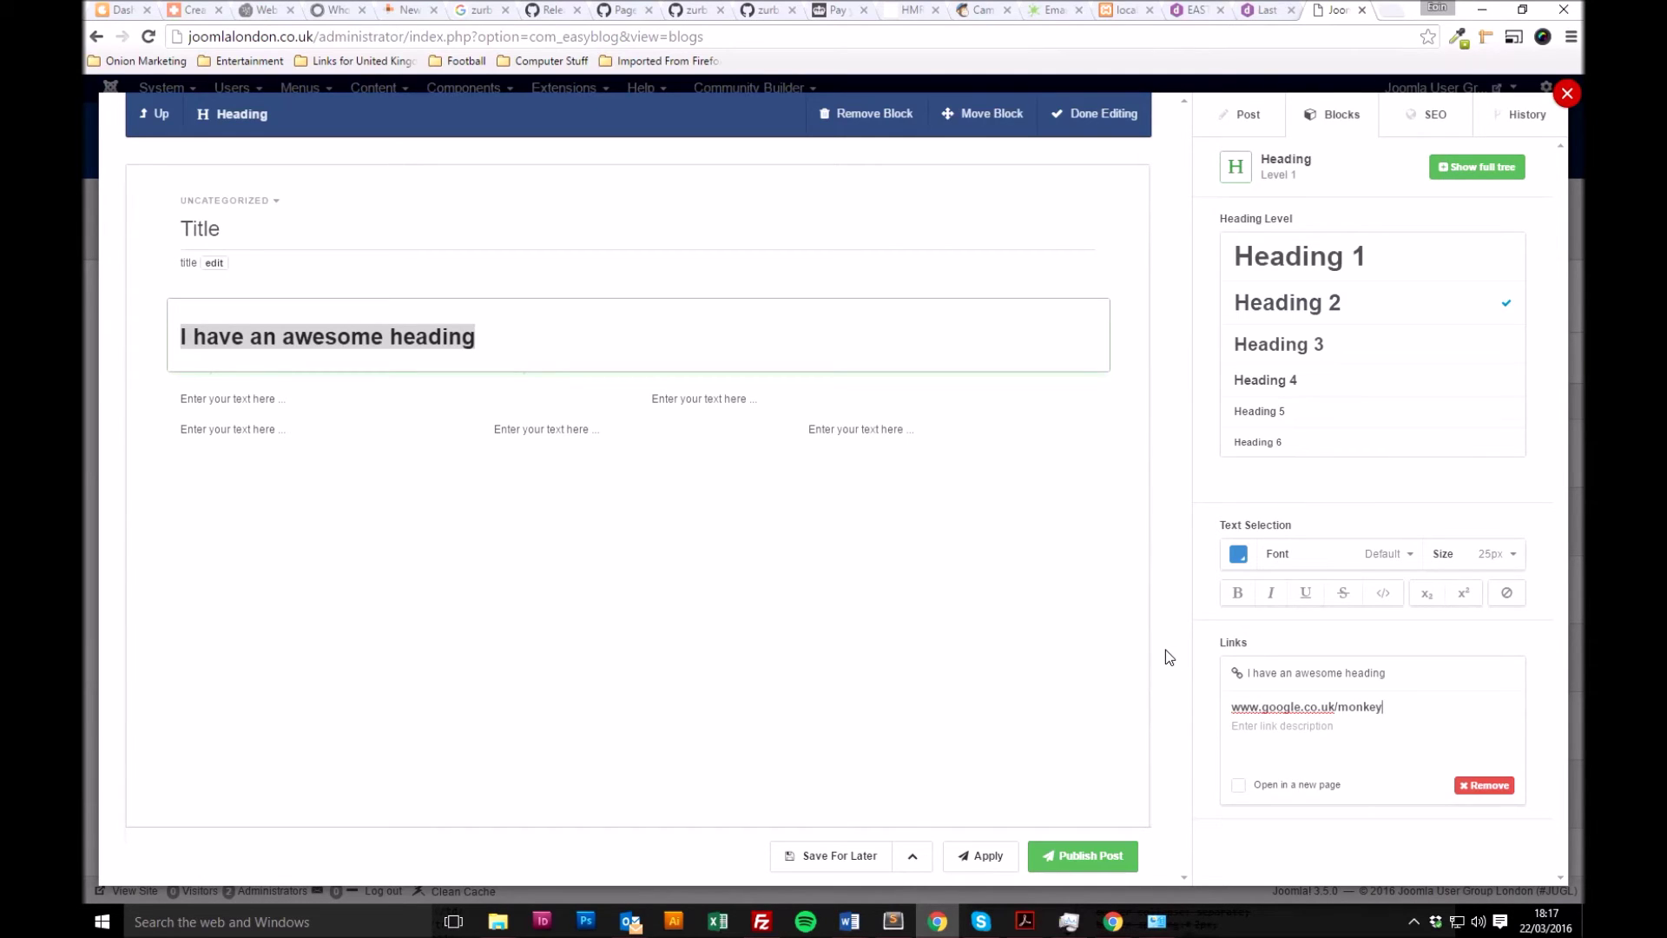
left_click(1165, 649)
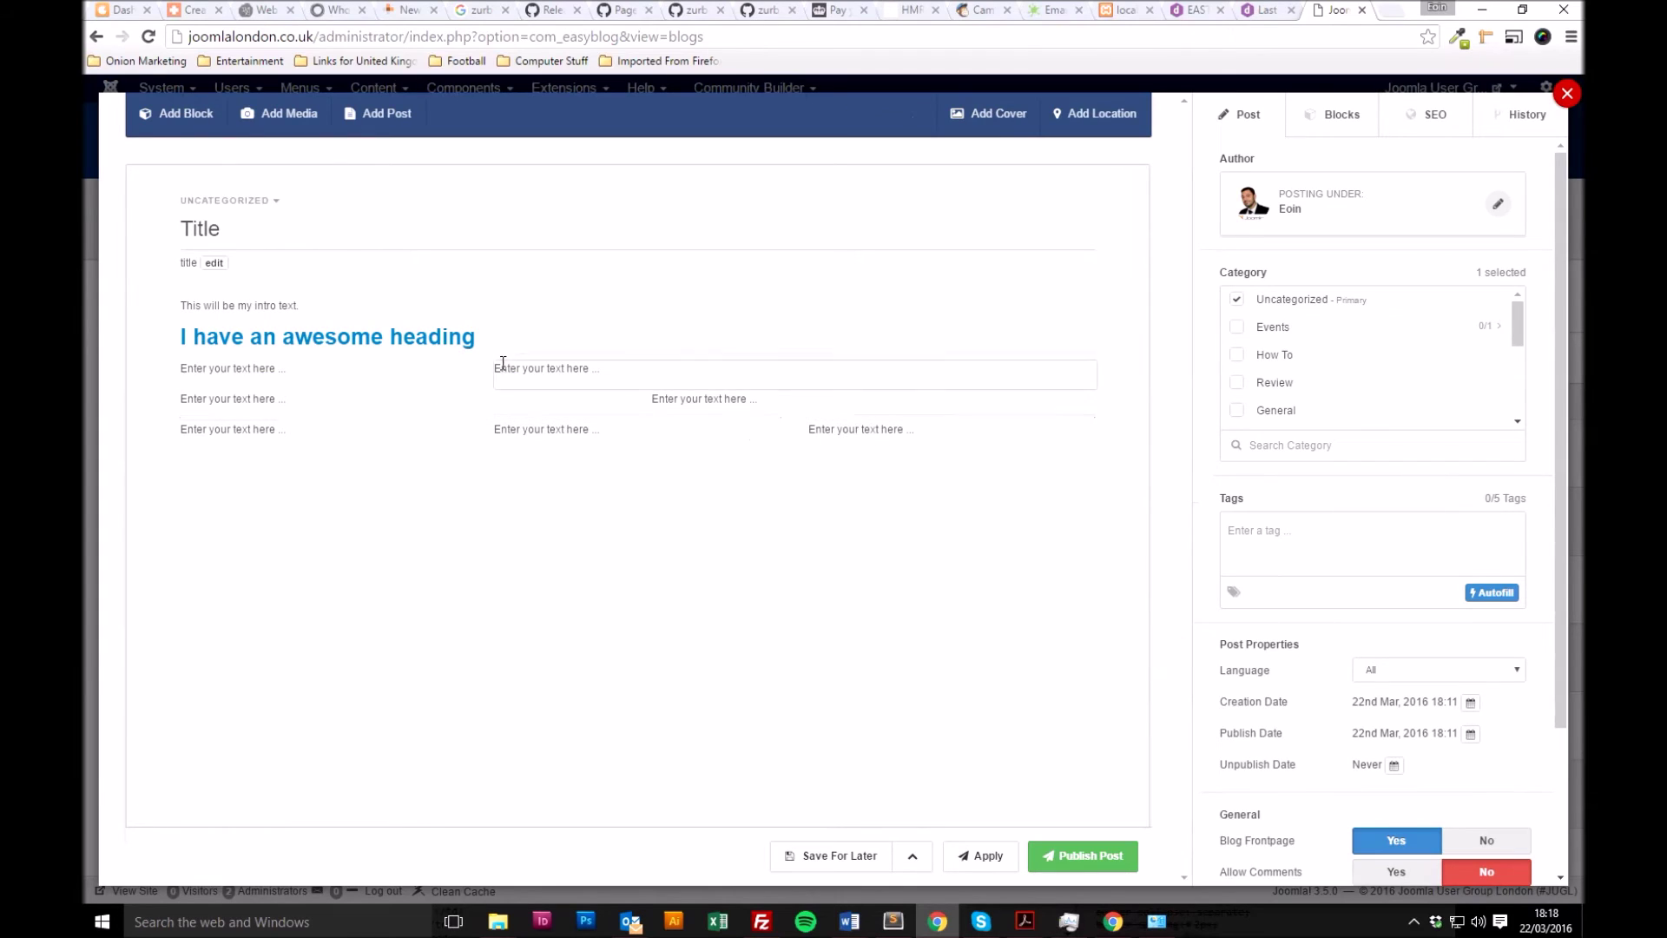
Step: Reselect the full heading text to check its stored link address, and leave the block
left_click(458, 342)
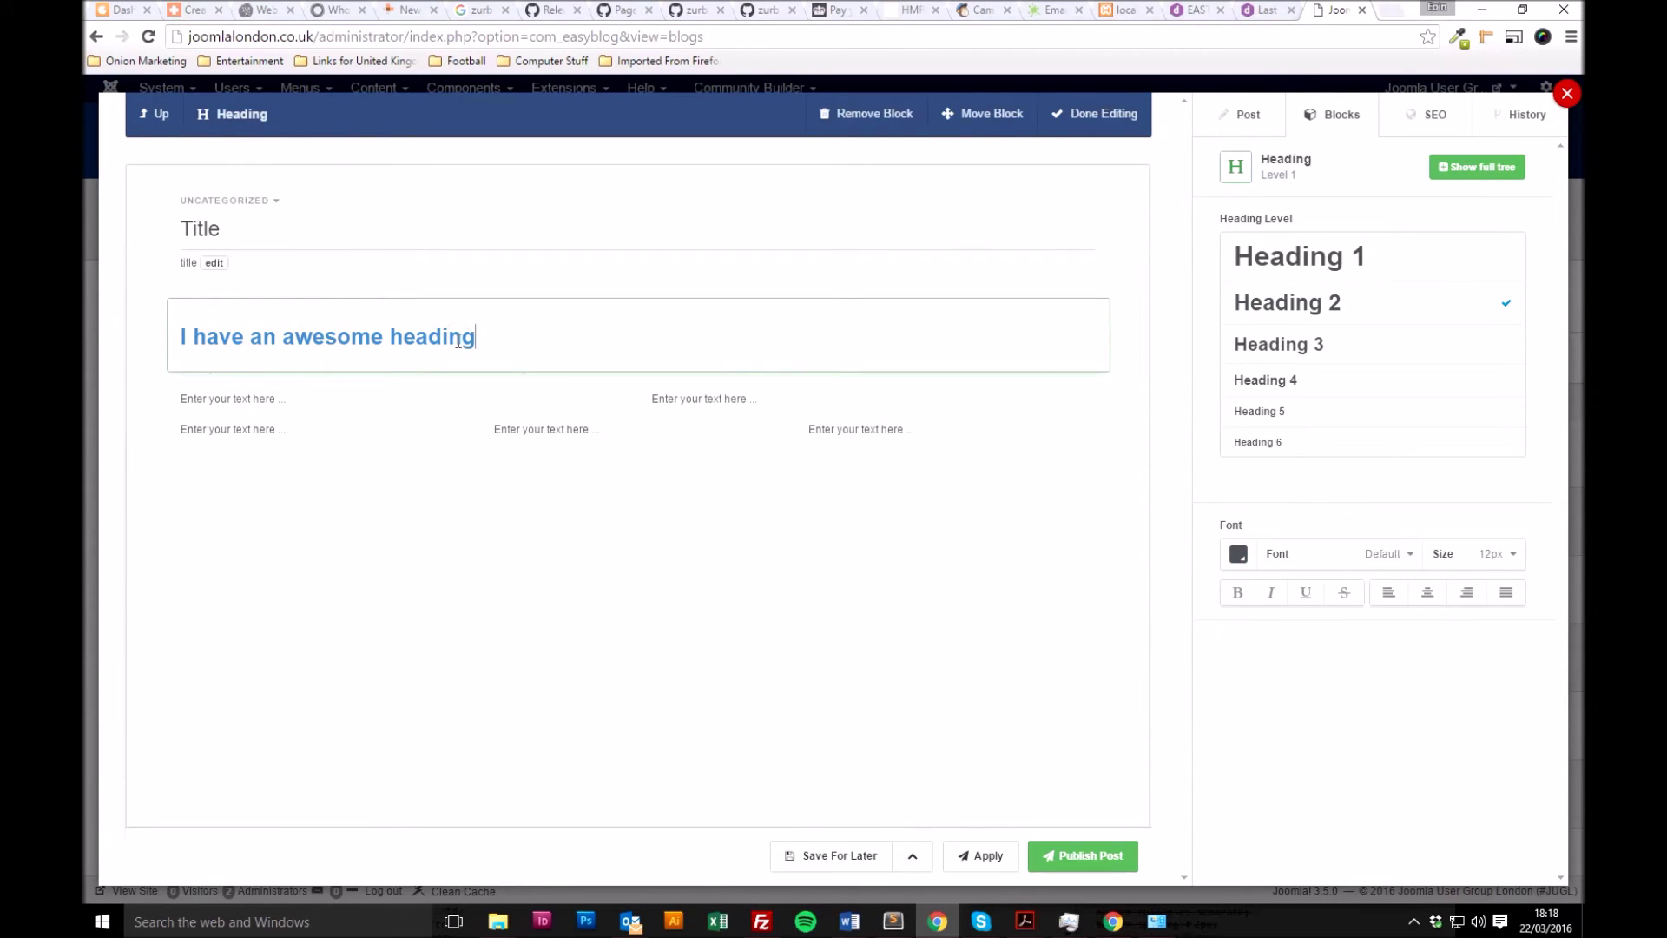
triple_click(458, 342)
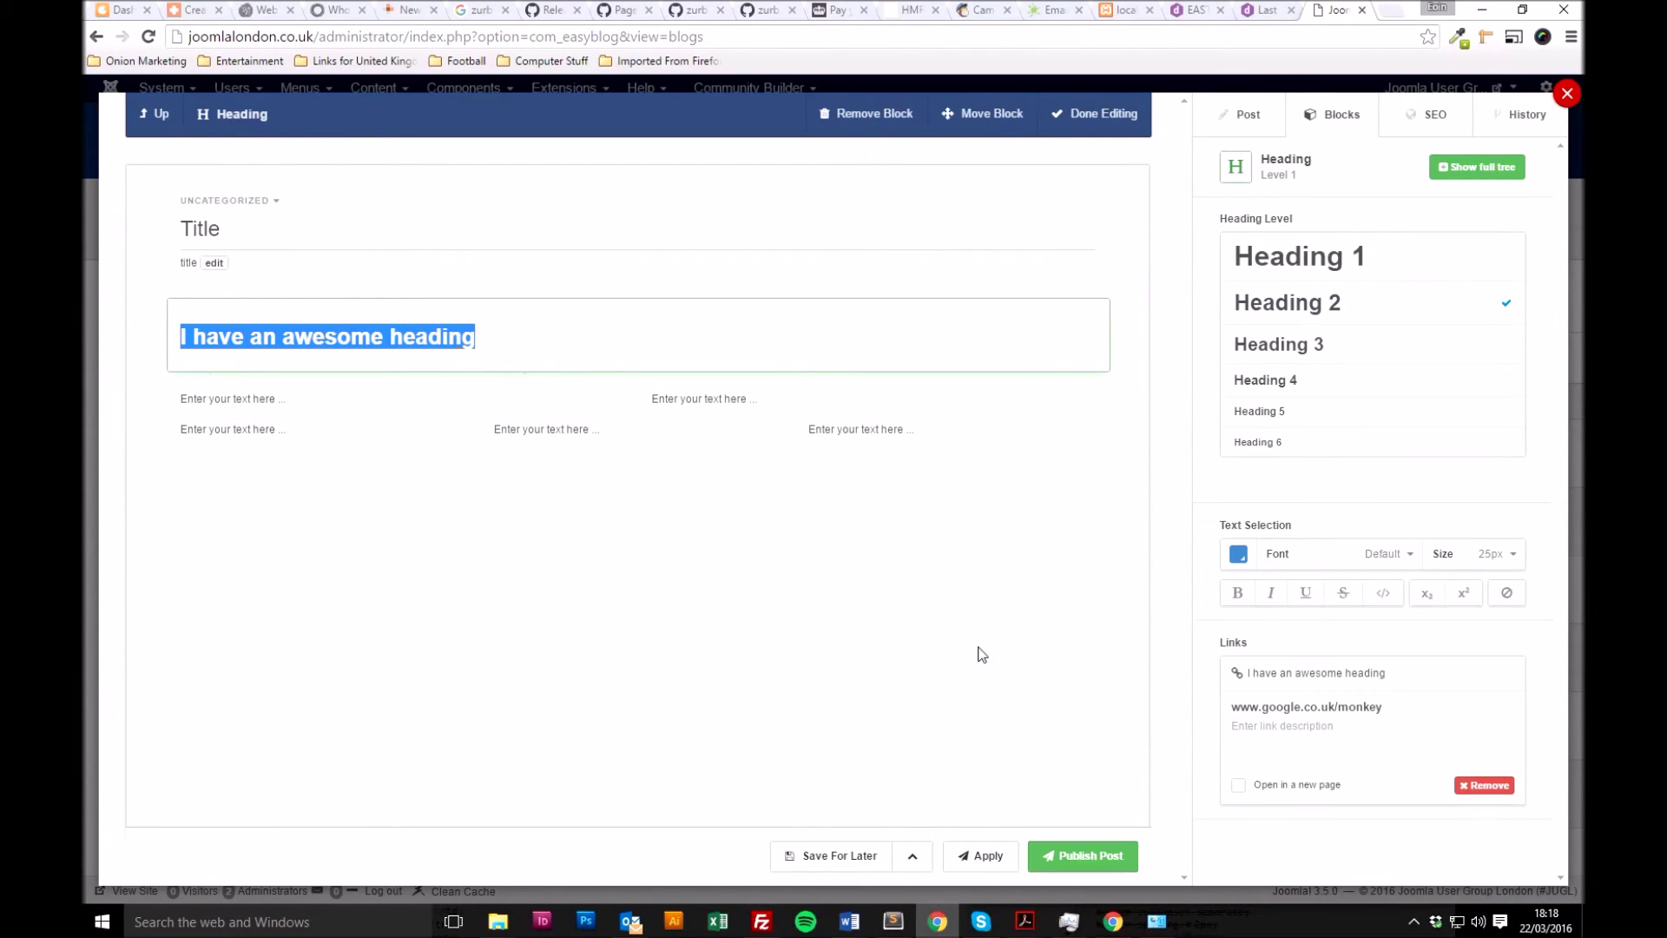
left_click(1168, 558)
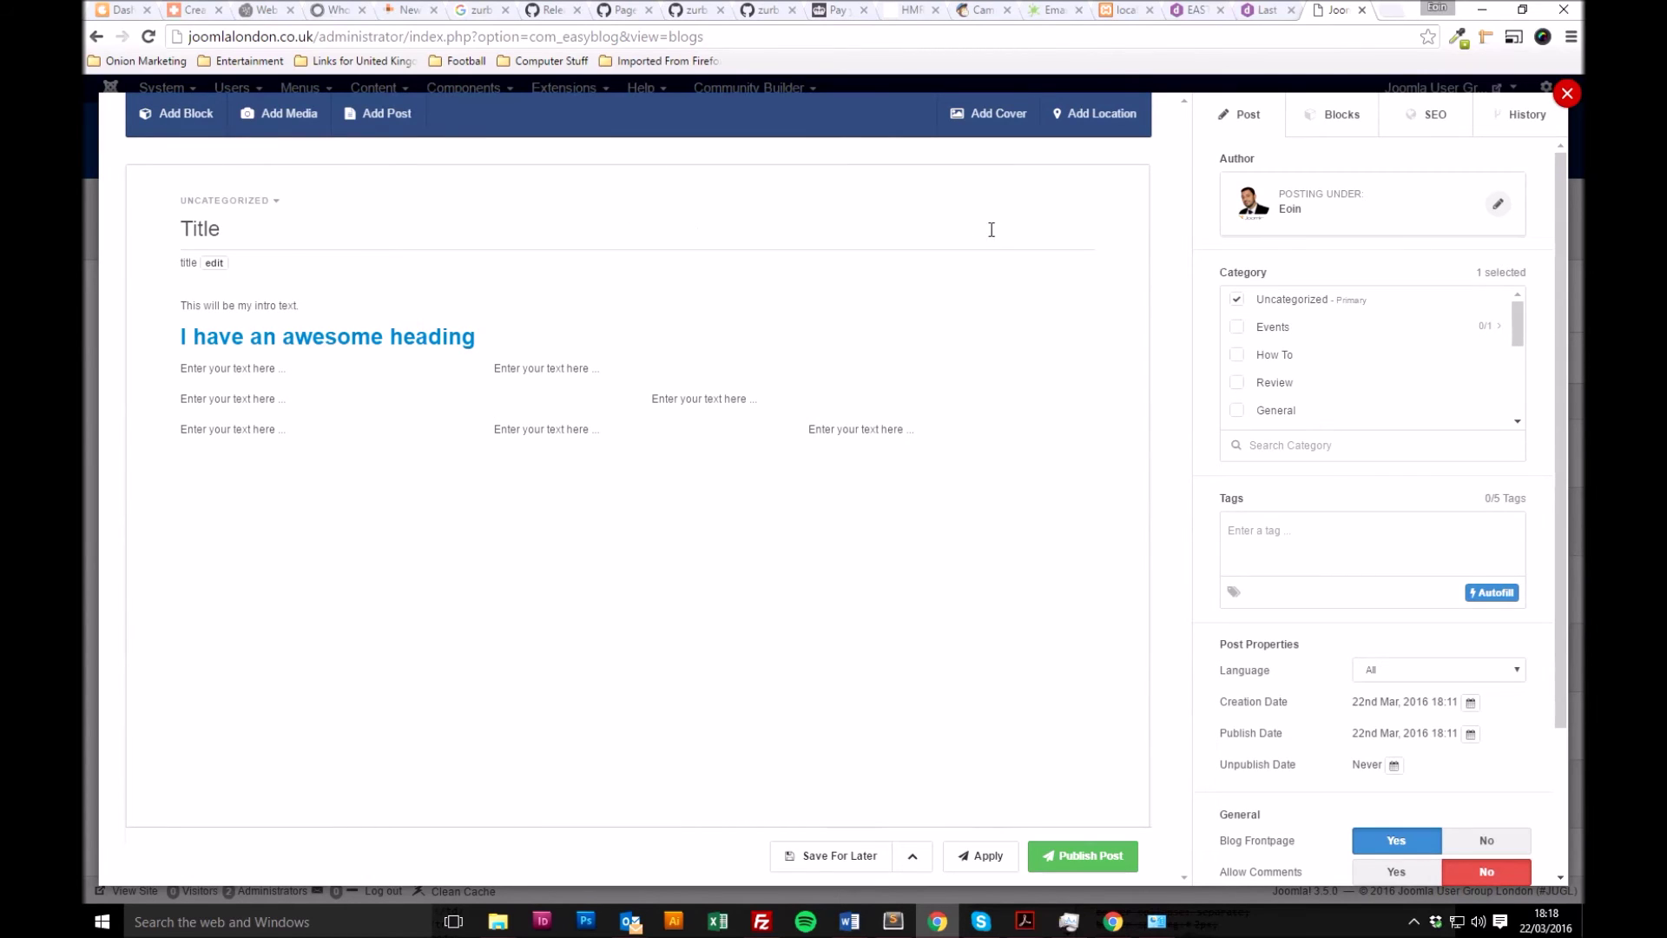
Step: Show the full block tree and select the first Columns block's second text block, followed by the middle Columns block
left_click(1331, 116)
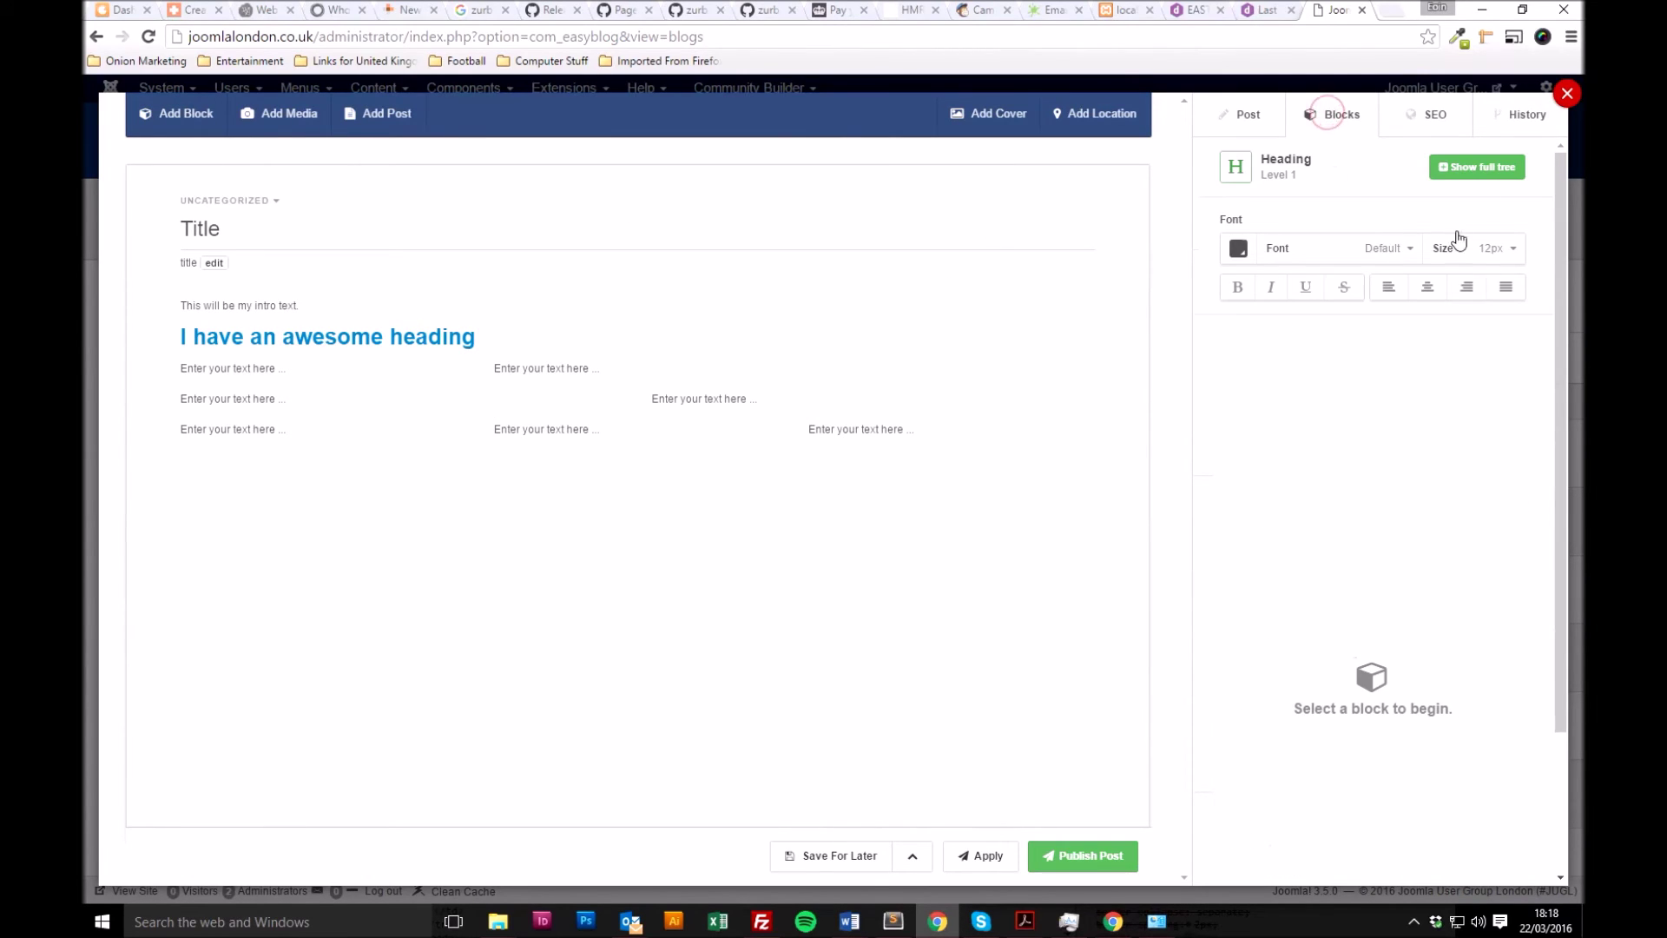
left_click(1487, 170)
left_click(598, 369)
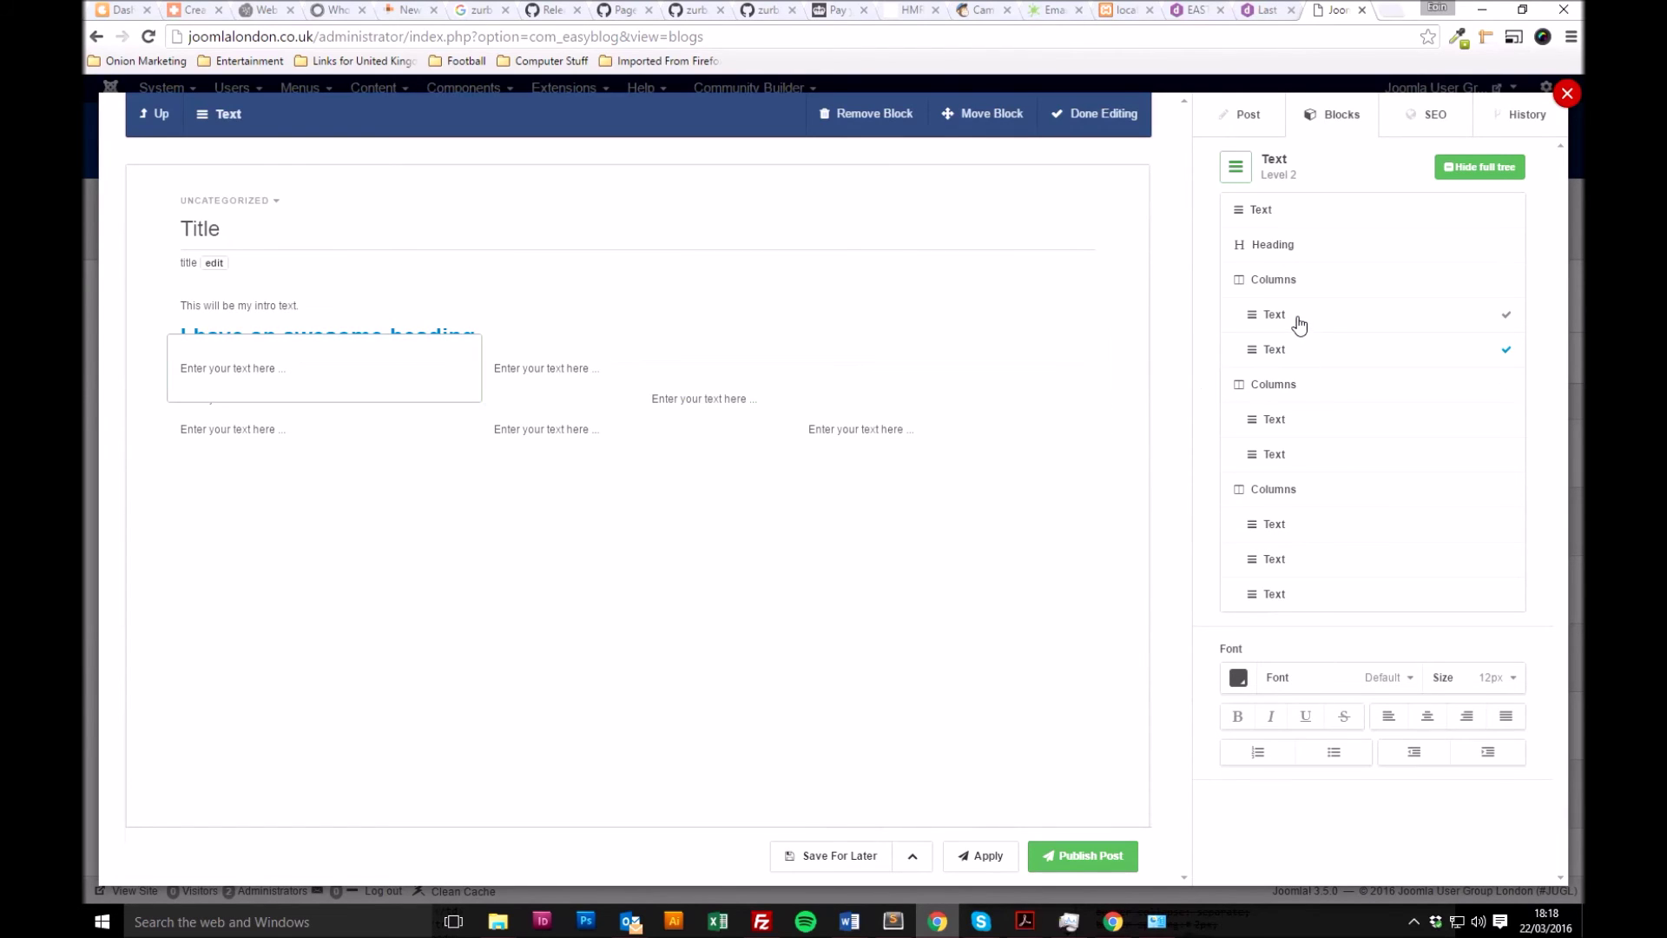
left_click(1298, 386)
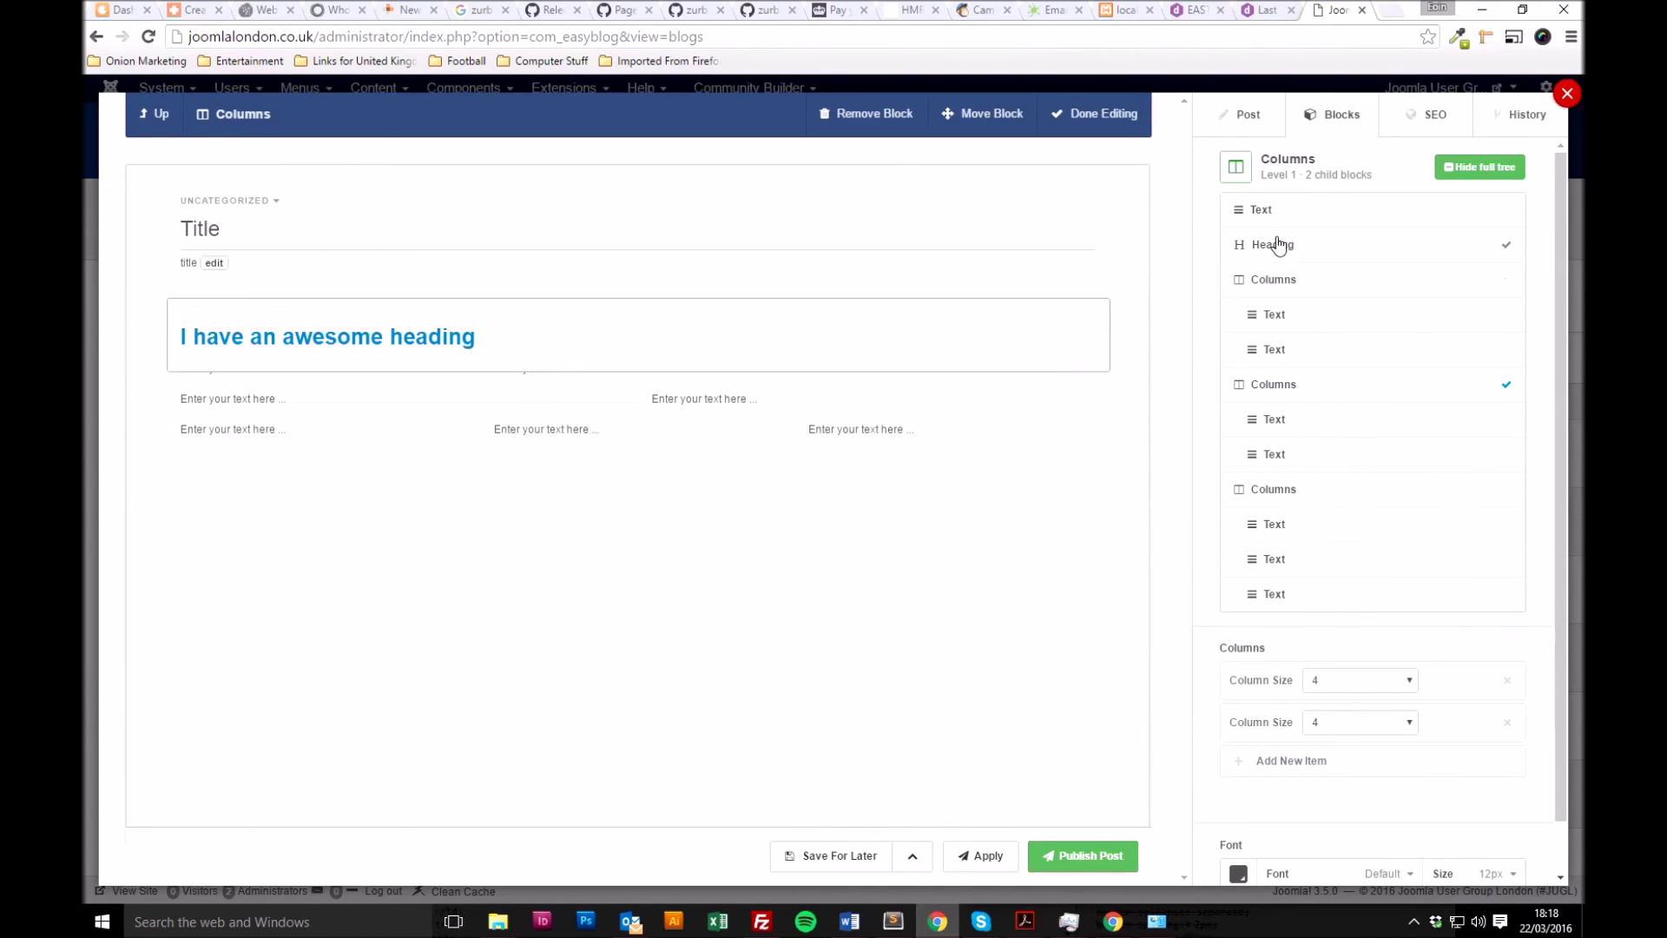
Step: Select the Heading block in the block tree, change its level to Heading 4 and finish editing it
left_click(1301, 246)
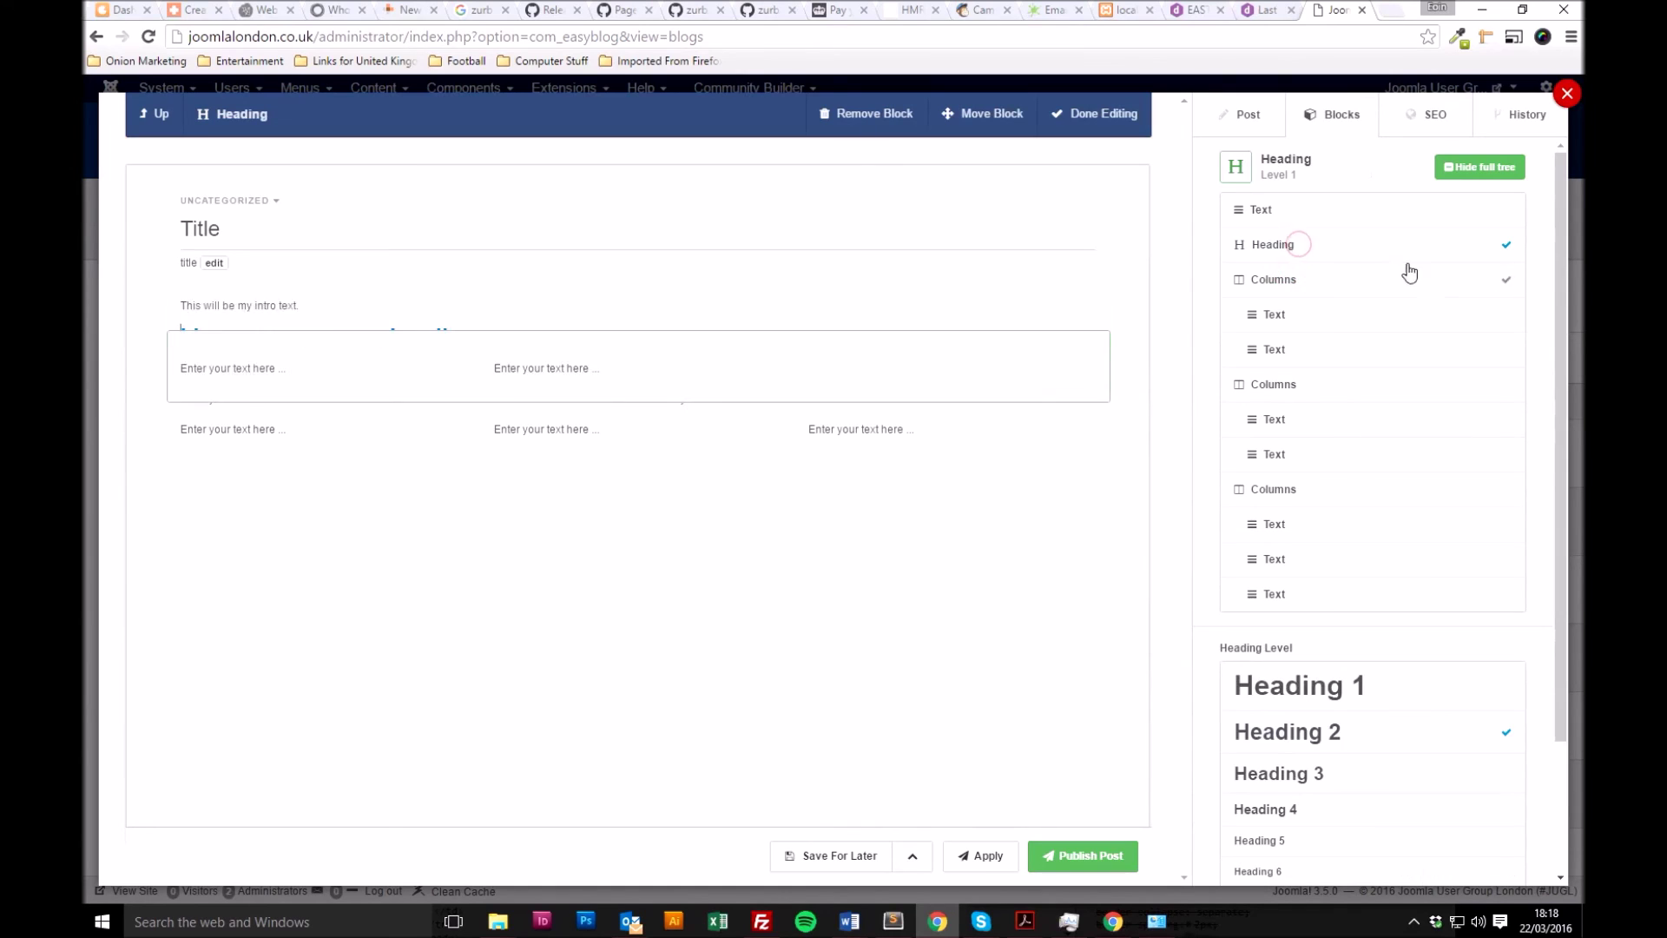
left_click(1302, 810)
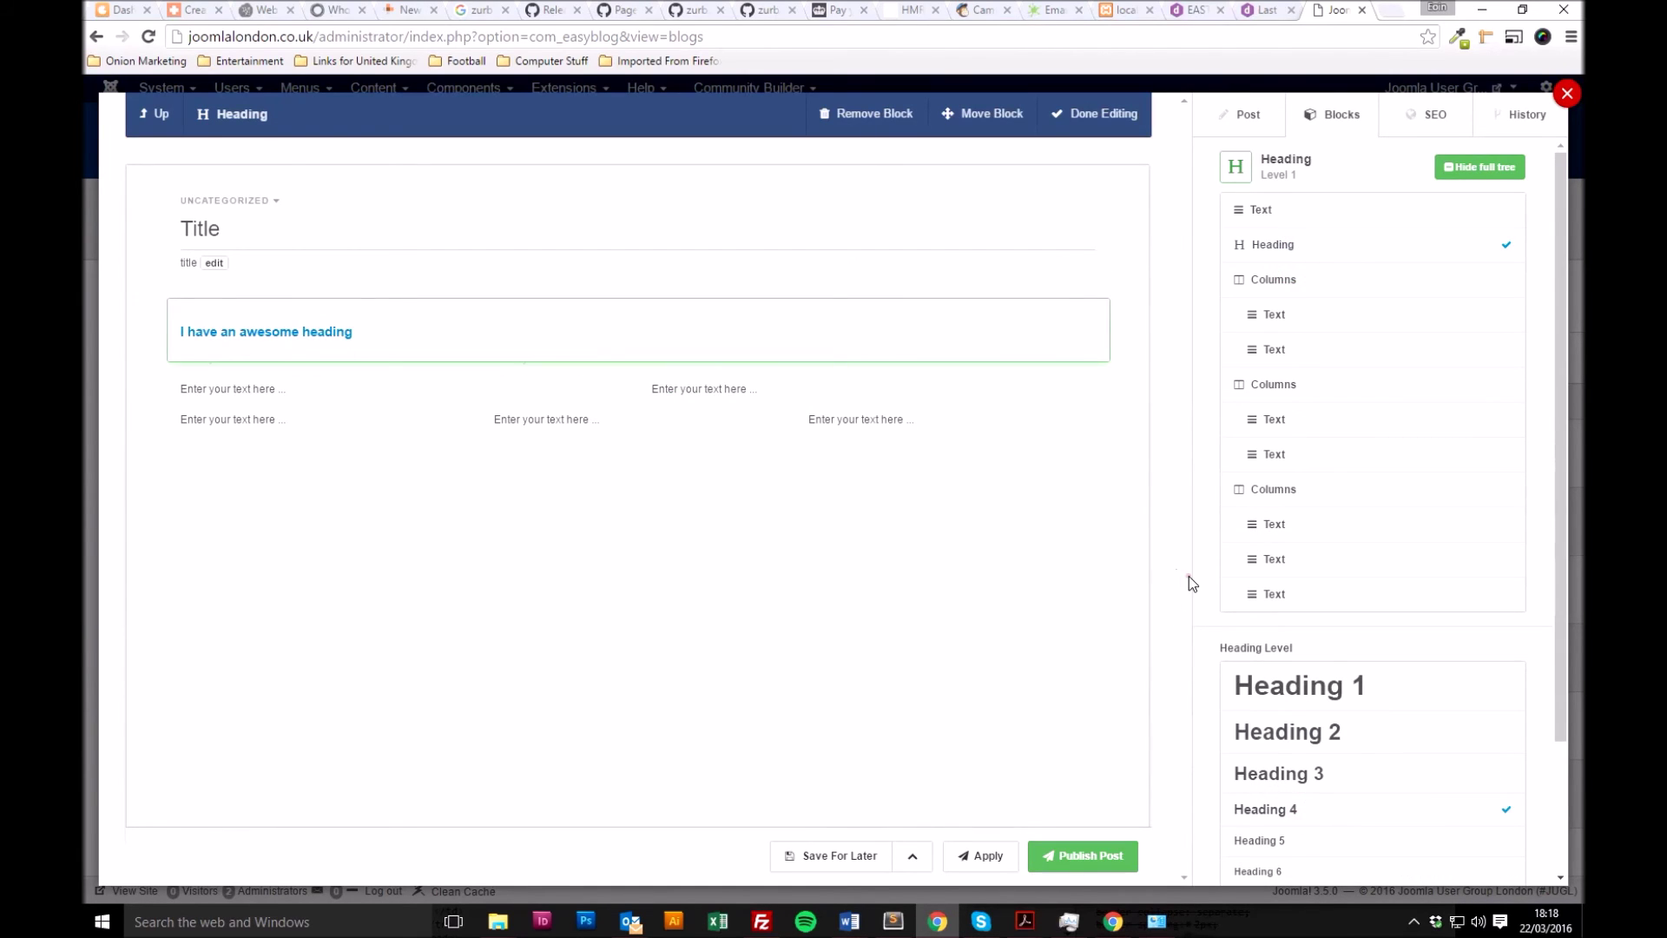
left_click(1155, 563)
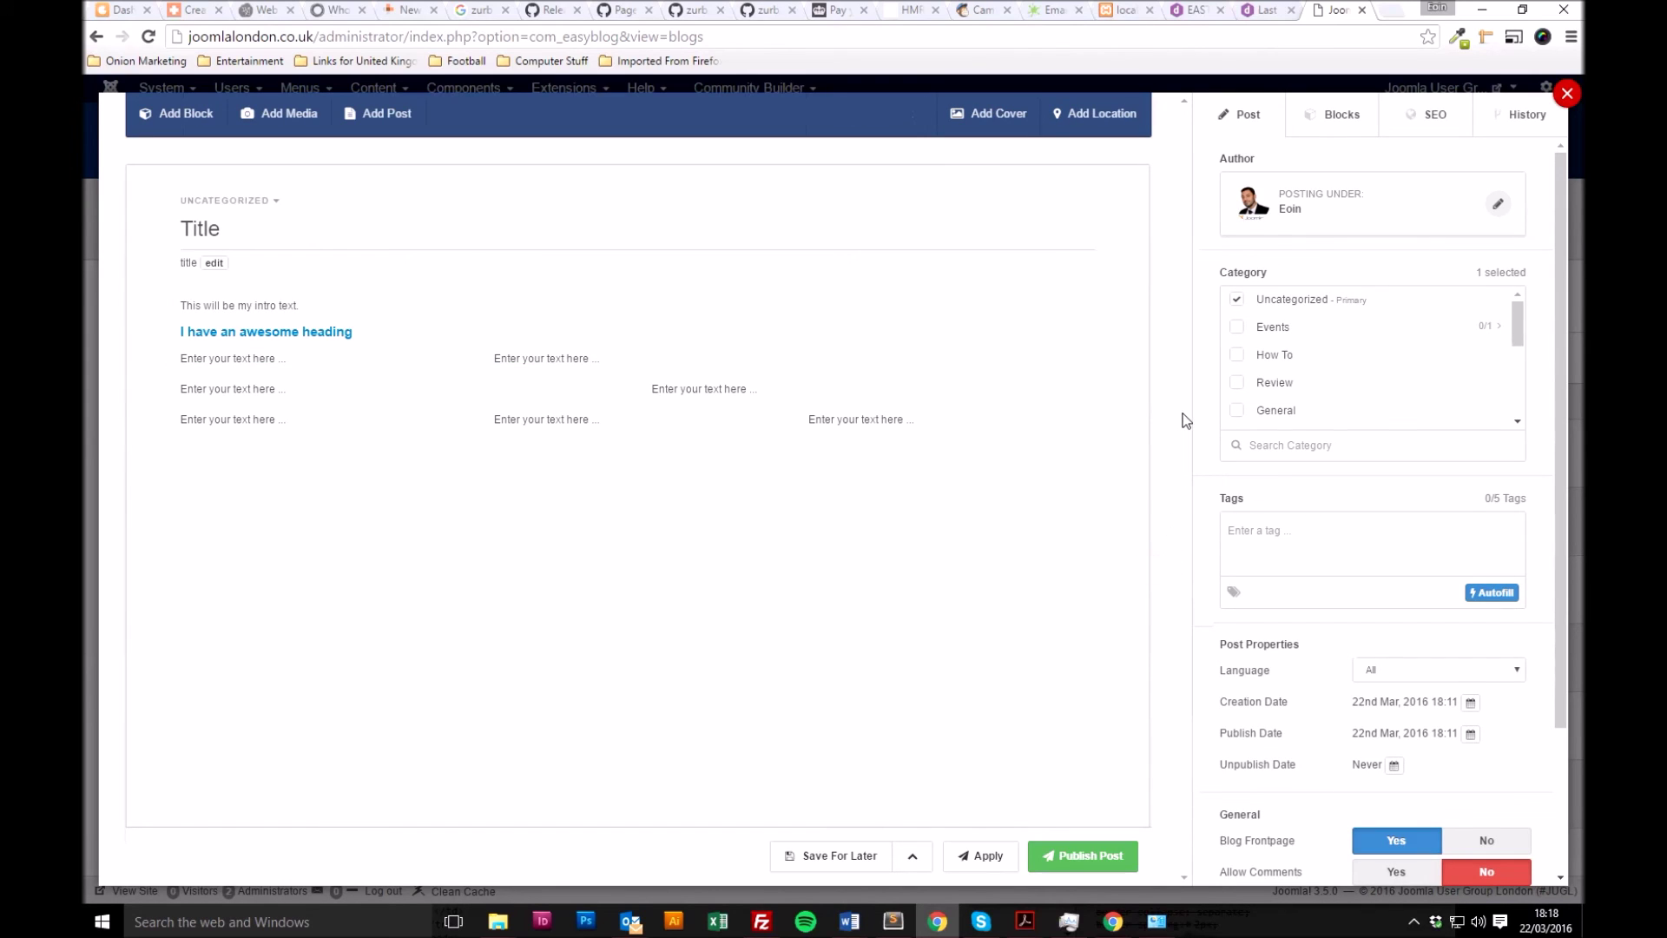